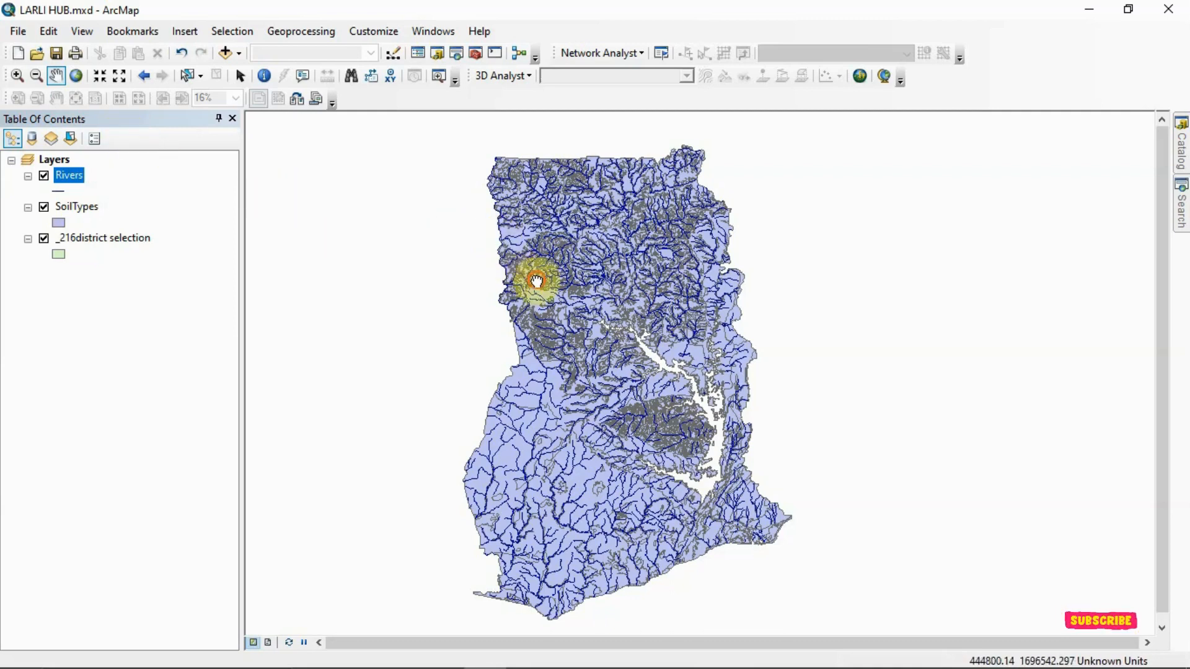
- Examine the Rivers layer across the map, hiding the SoilTypes layer for comparison and showing it again
left_click_drag(539, 277, 522, 268)
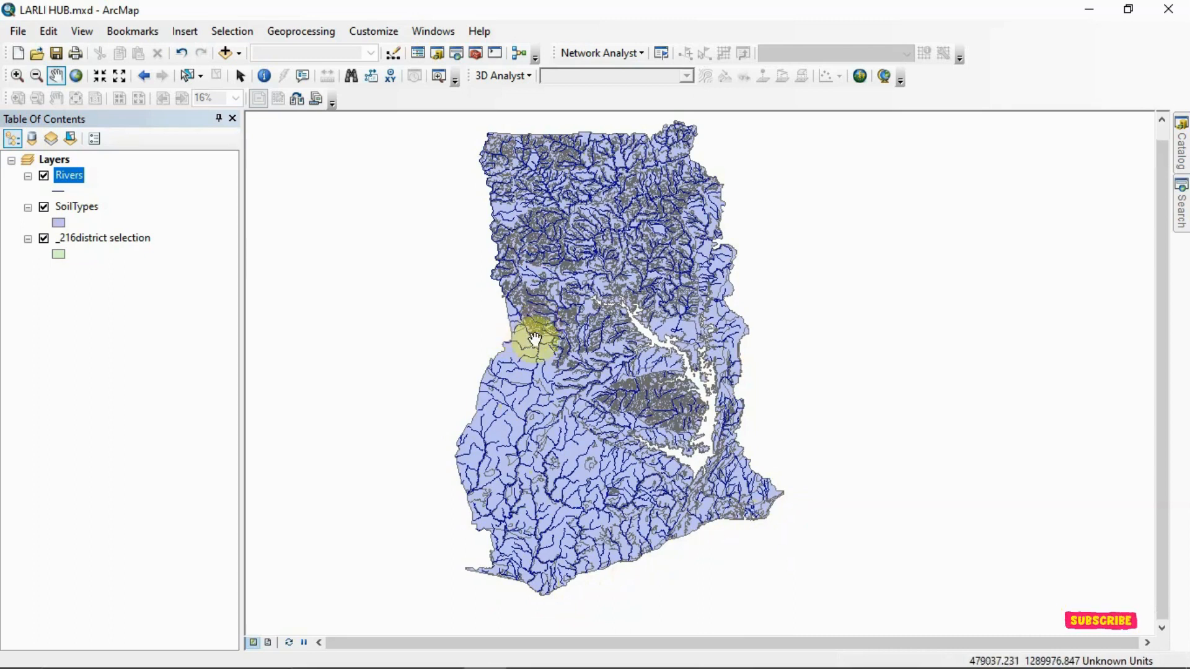
left_click_drag(532, 337, 559, 339)
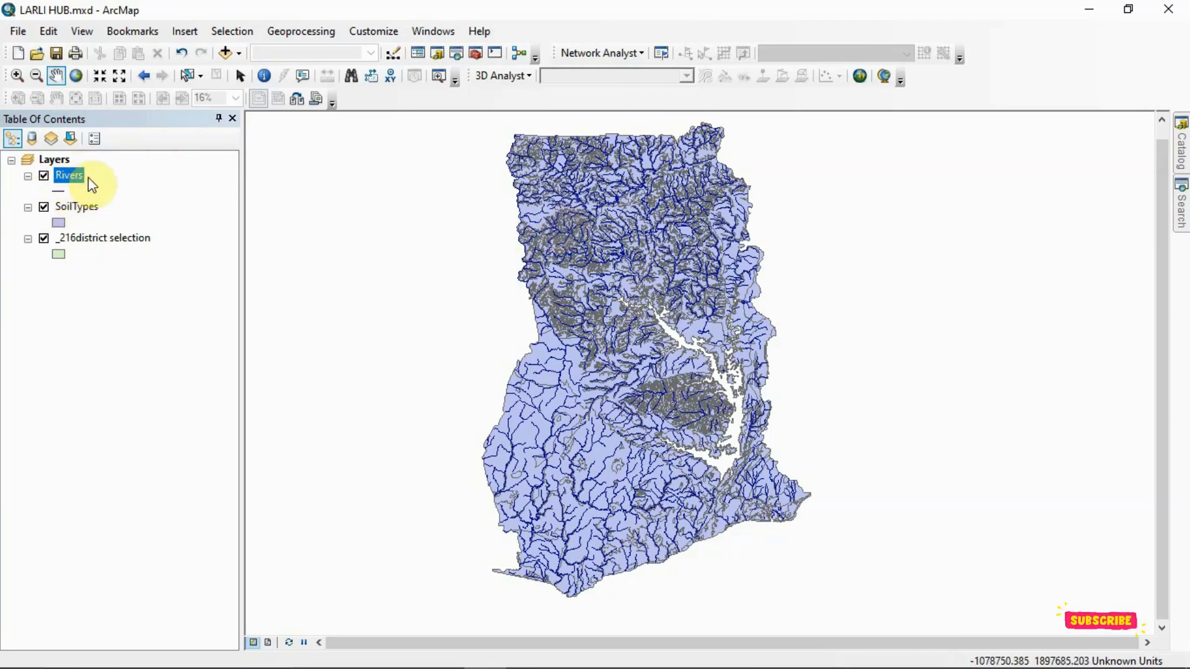
scroll(638, 374, "up", 5)
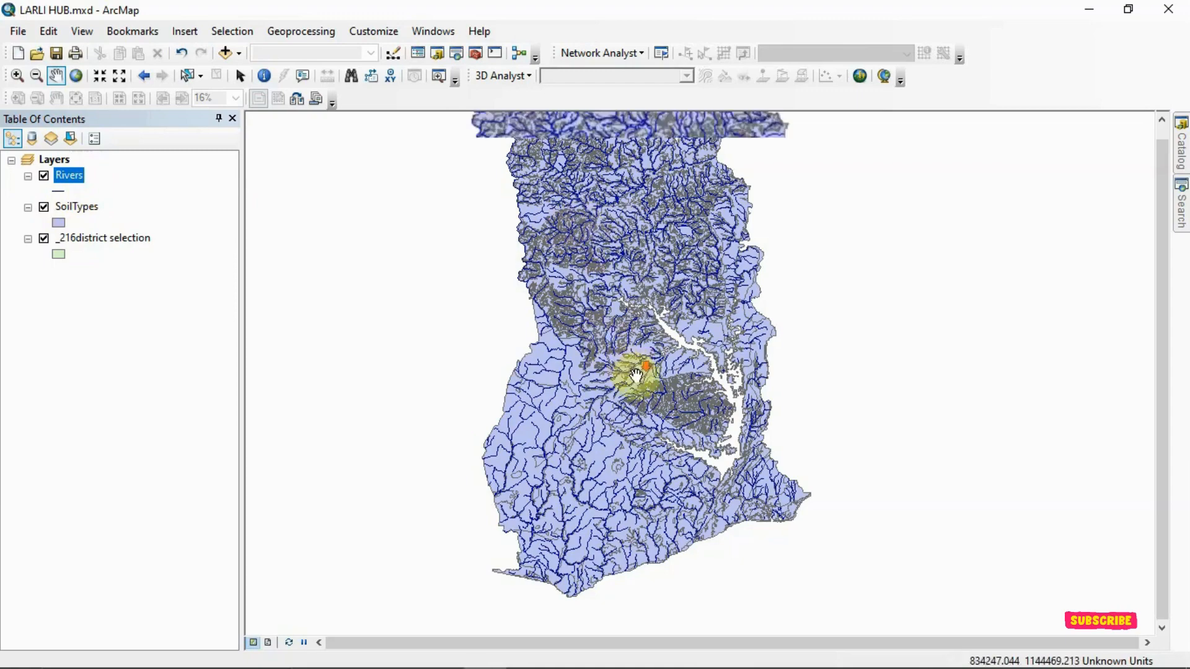
scroll(664, 327, "down", 5)
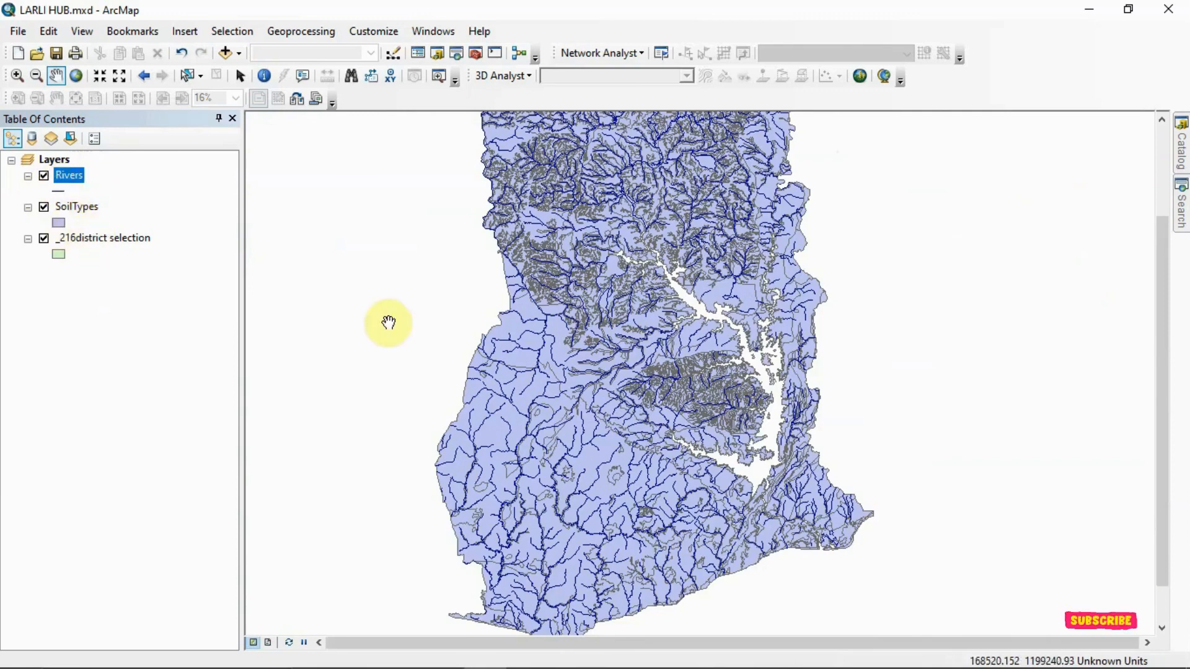
scroll(505, 333, "down", 1)
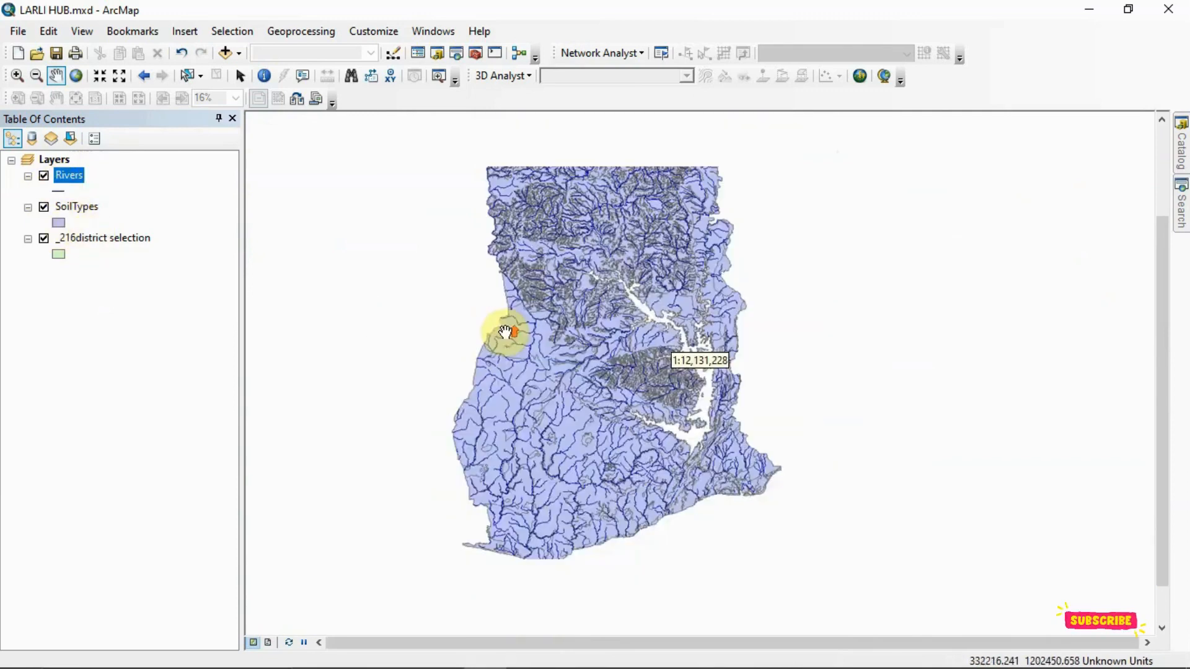
left_click(44, 207)
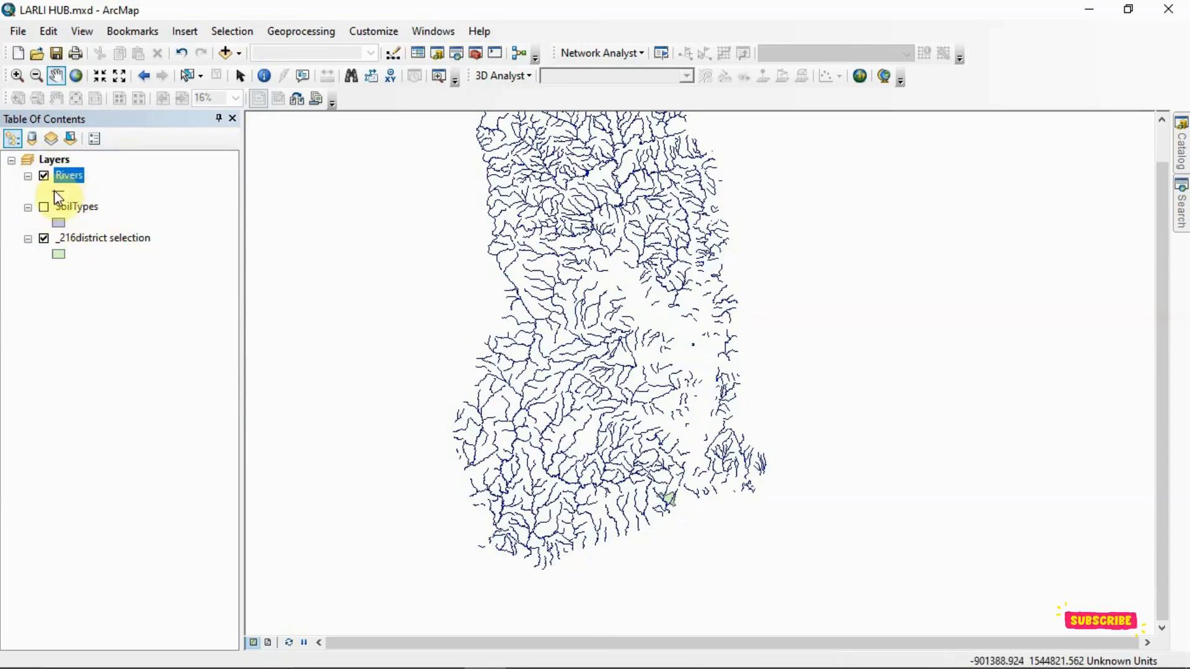
left_click(44, 208)
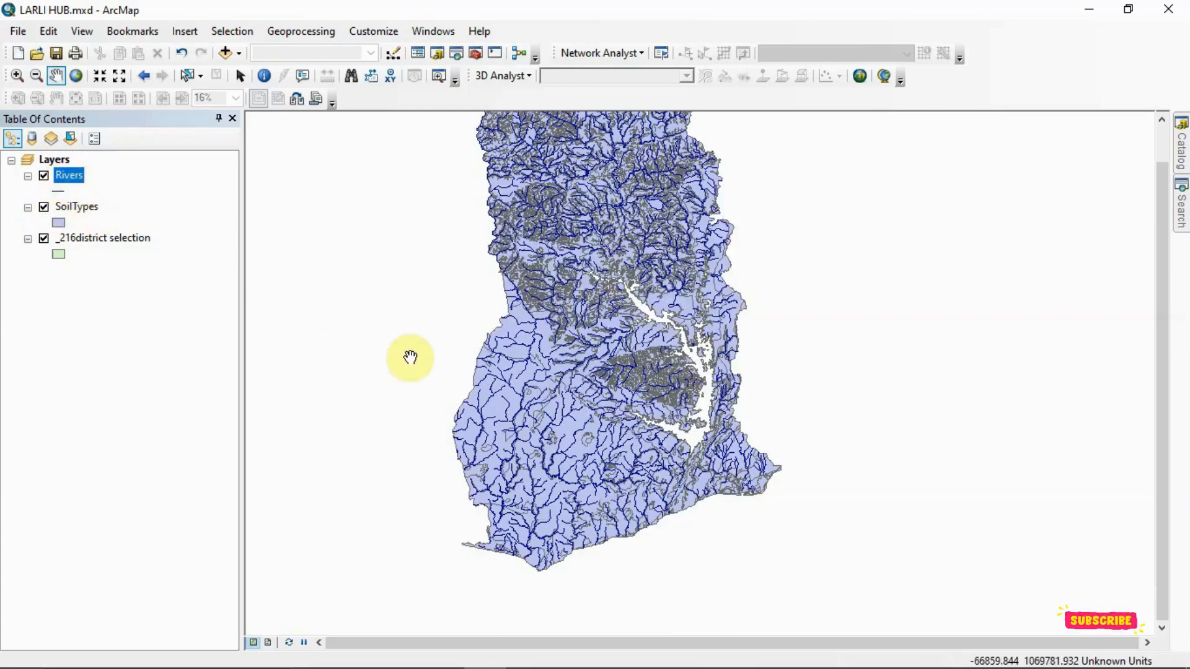
scroll(434, 357, "up", 1)
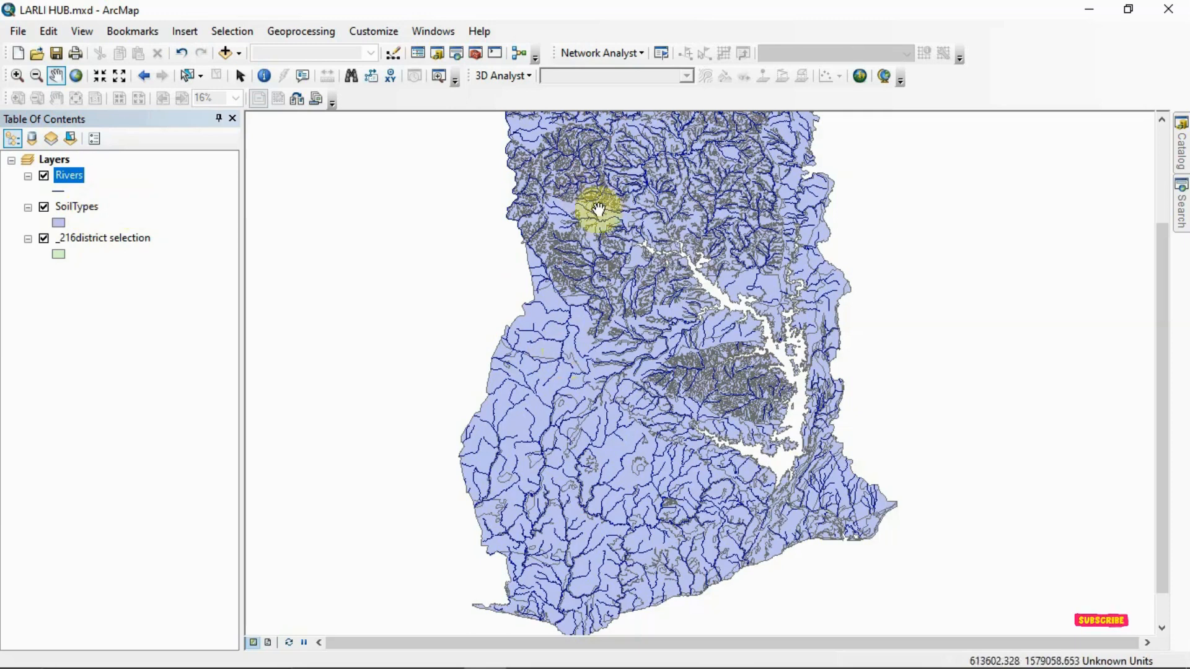
left_click_drag(613, 231, 592, 241)
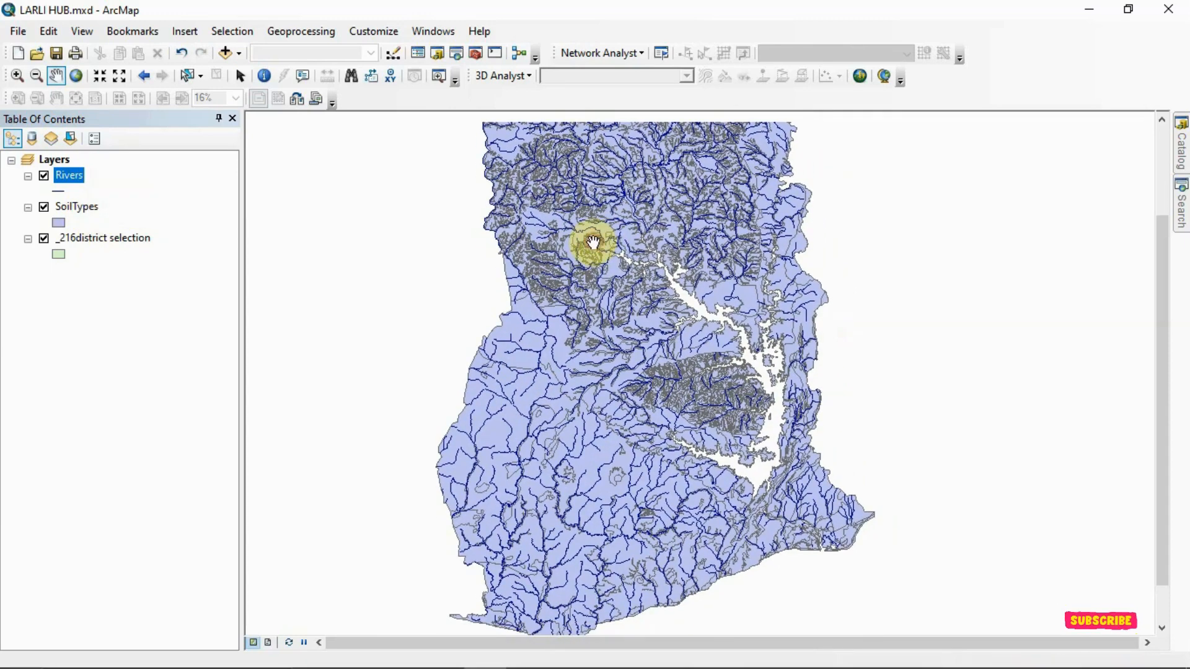
- Open the attribute table of the Rivers layer and bring the LENGTH and COV_RIVERS columns into view
right_click(74, 176)
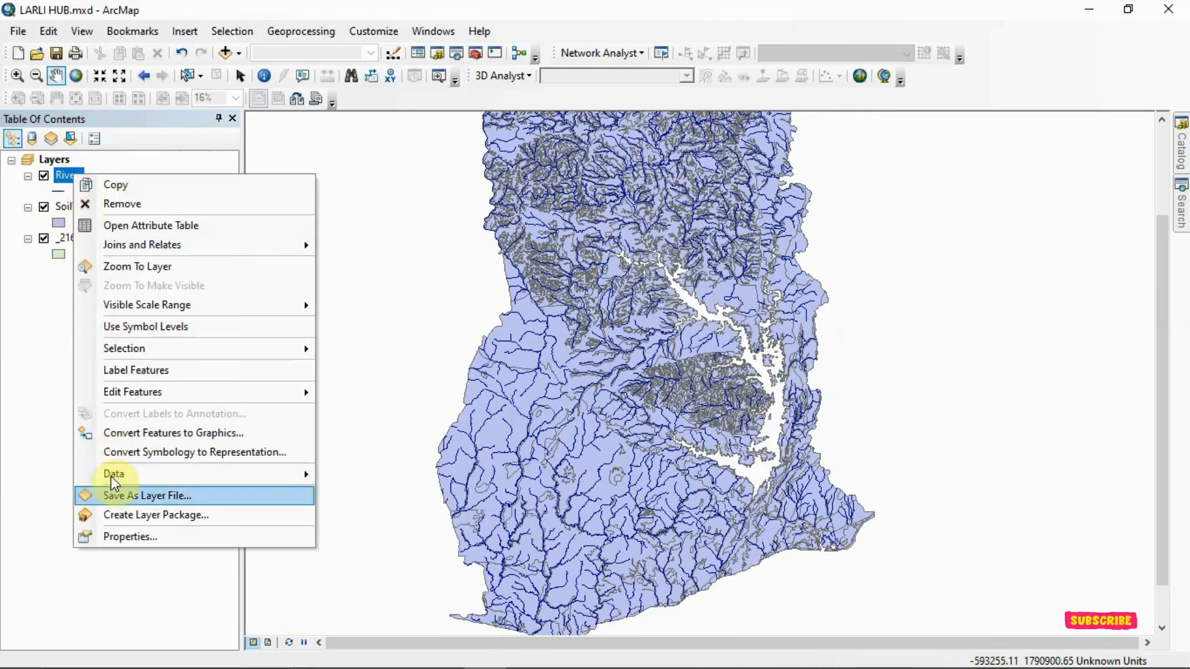
mouse_move(161, 250)
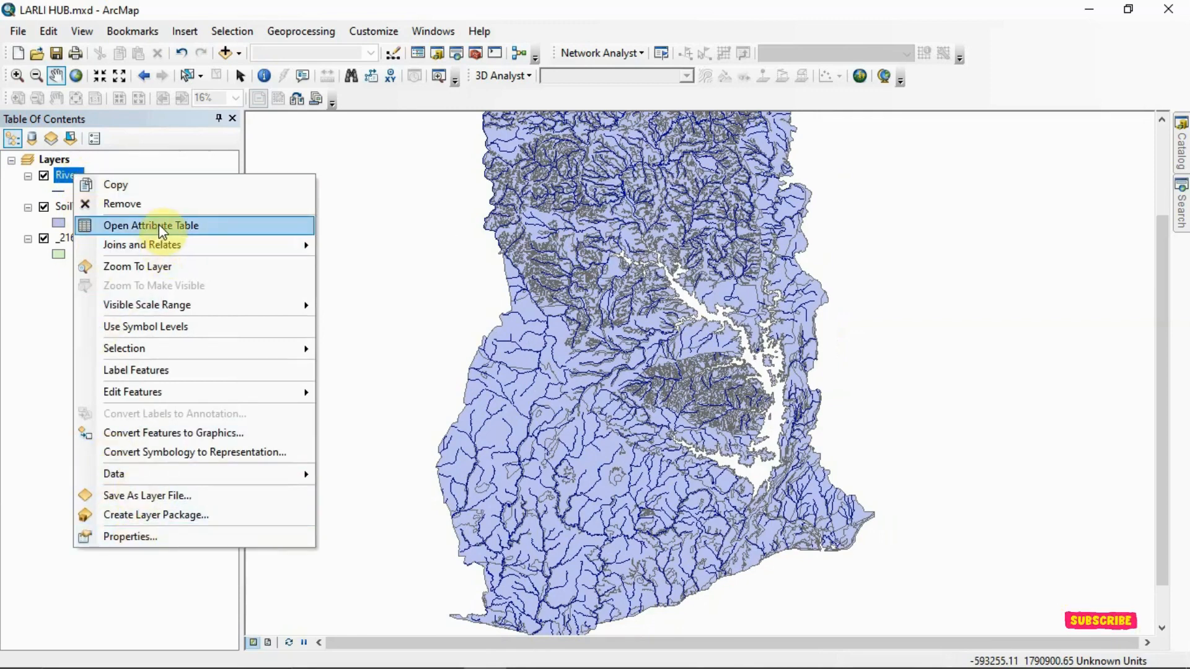
left_click(146, 225)
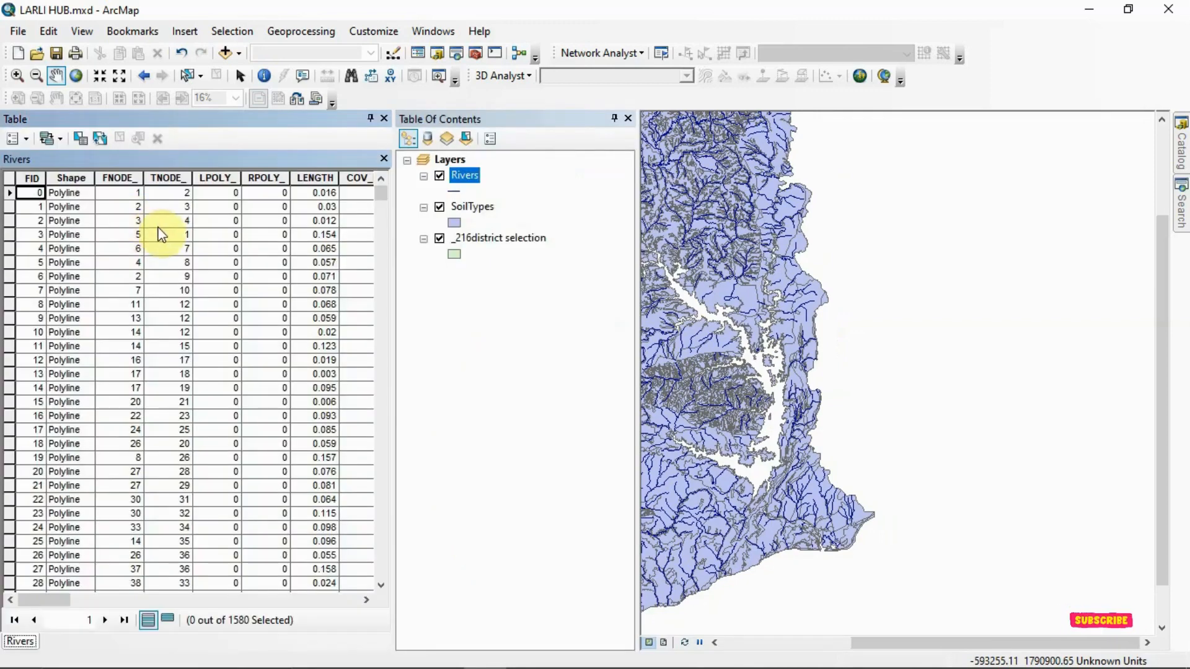
left_click(57, 601)
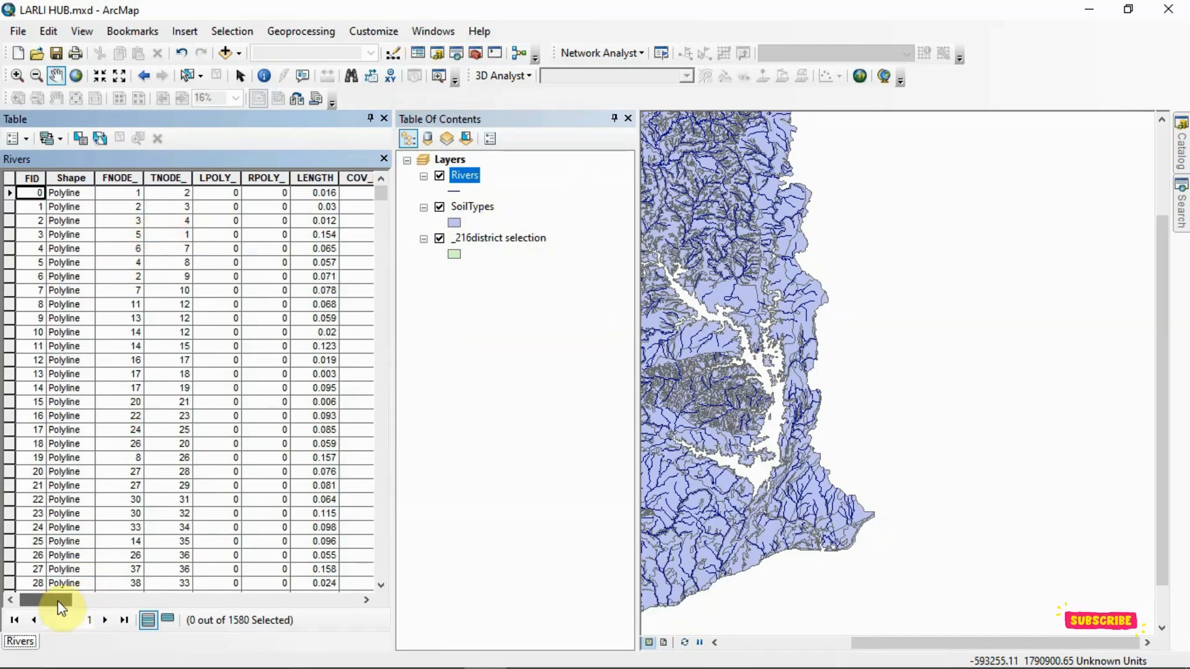
left_click_drag(62, 607, 216, 606)
left_click_drag(192, 606, 91, 551)
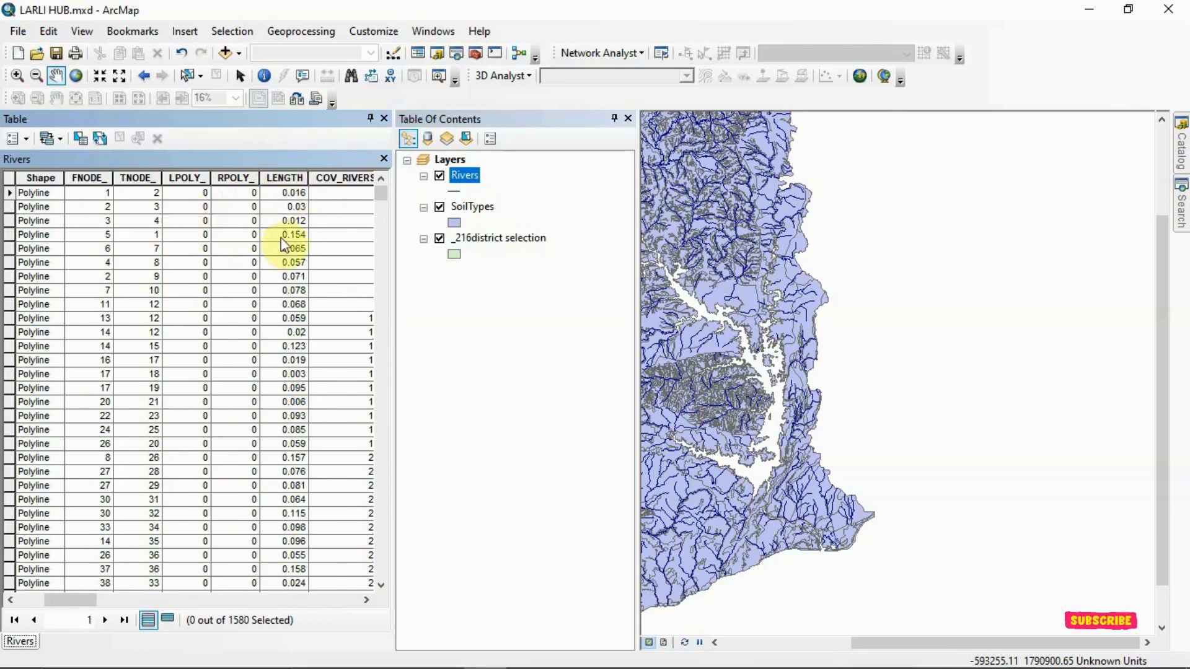
left_click_drag(84, 593, 95, 598)
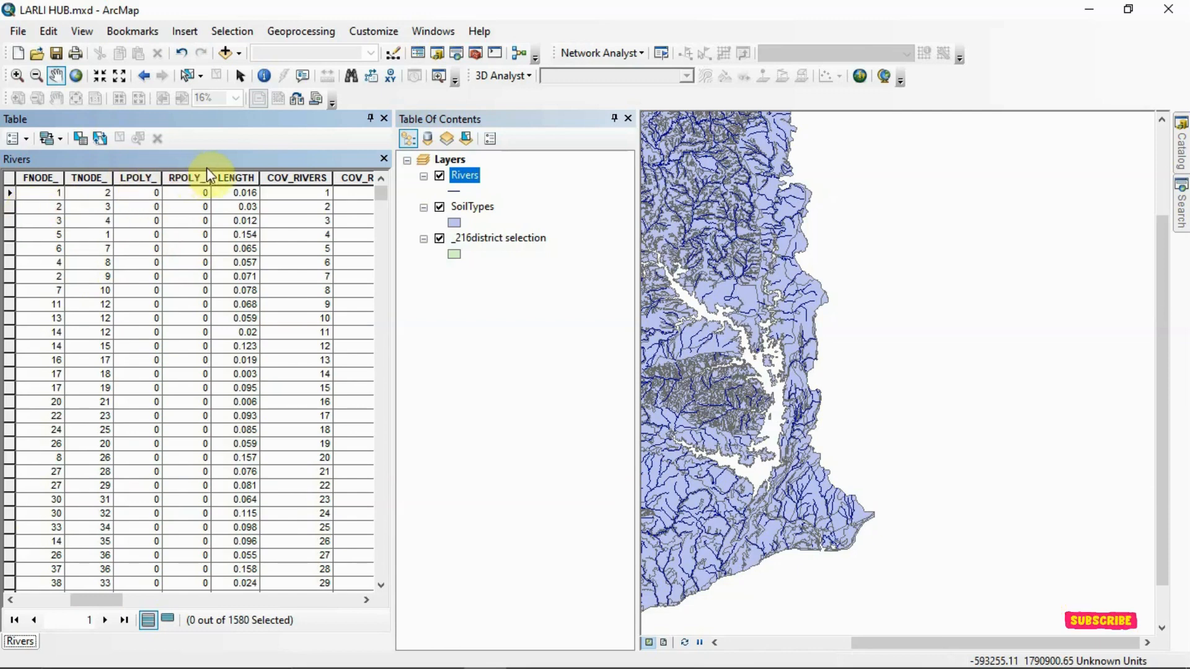
- Highlight the LENGTH column in the Rivers table and look through its values
left_click(233, 173)
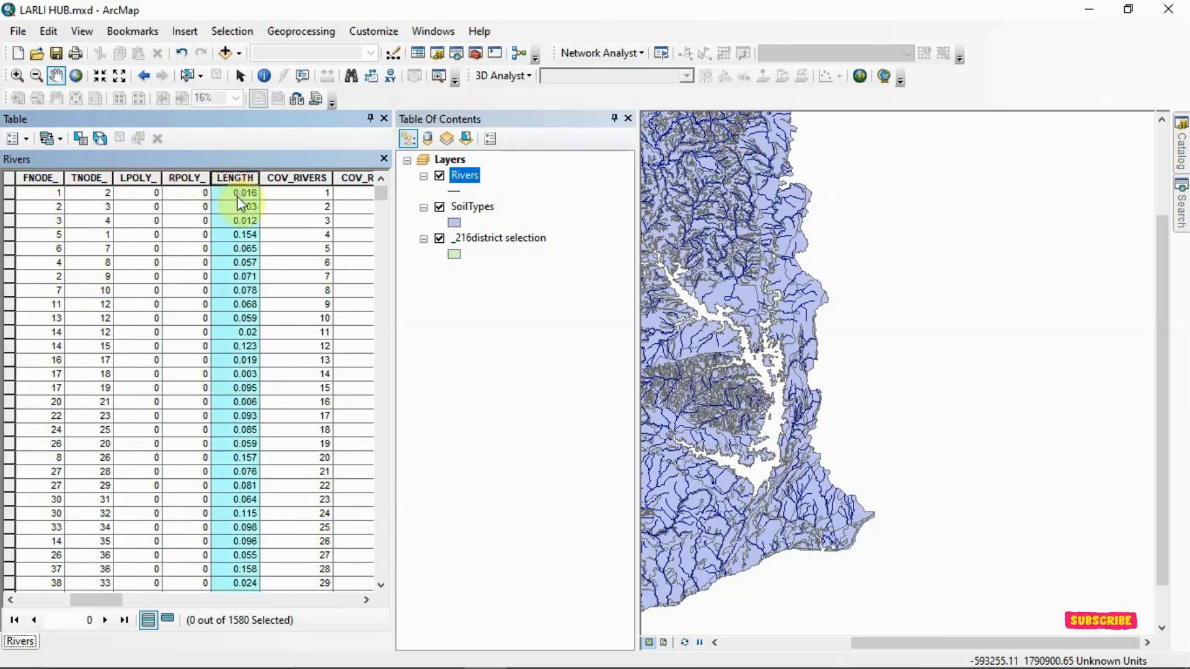
scroll(224, 218, "down", 16)
scroll(221, 213, "down", 9)
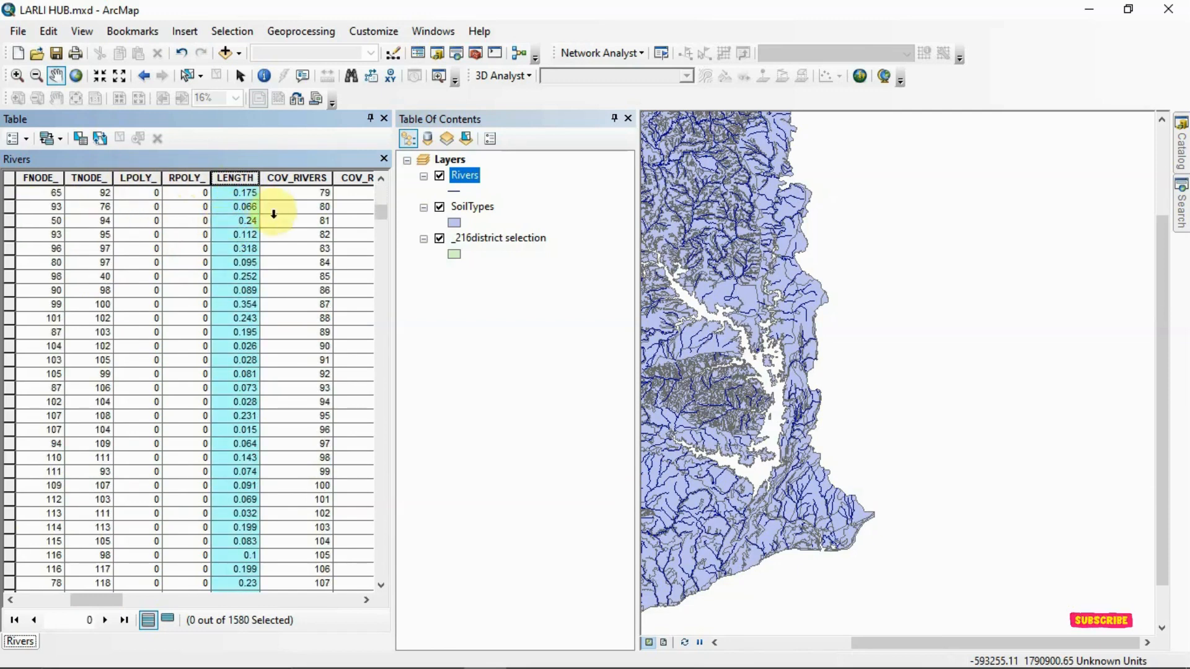
scroll(384, 218, "down", 13)
mouse_move(384, 218)
left_mouse_down()
mouse_move(385, 579)
mouse_move(370, 208)
left_mouse_up()
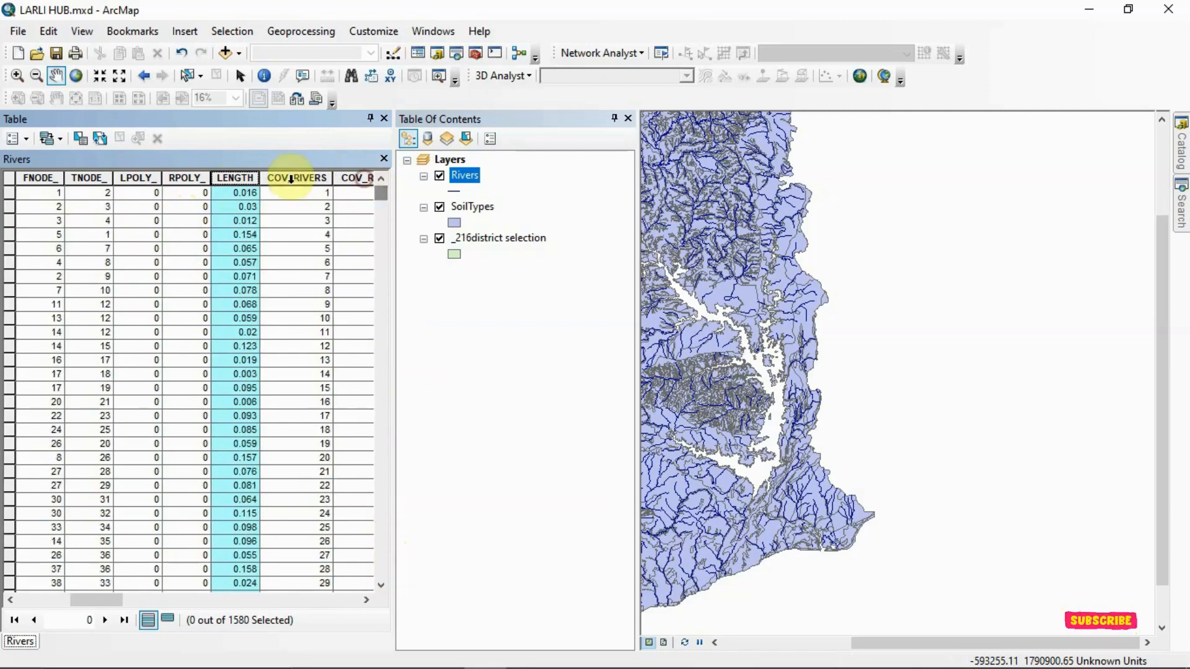
- Start a new graph from the Rivers table as a Vertical Bar graph with Shape.Length as the value field
left_click(17, 141)
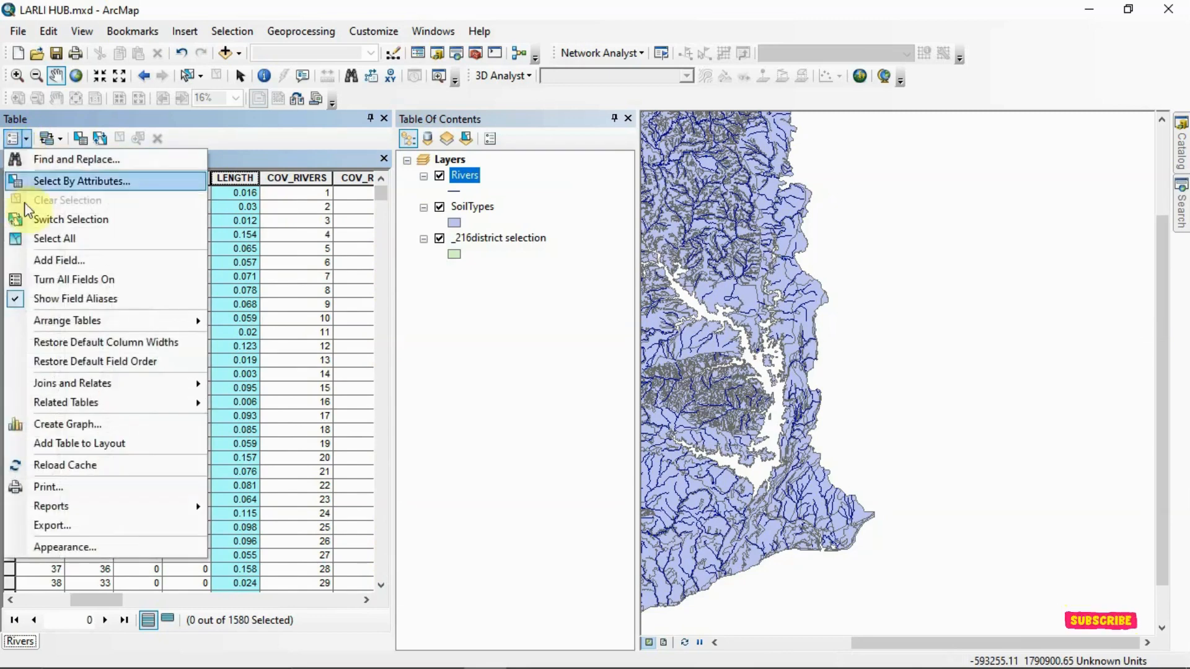
left_click(50, 425)
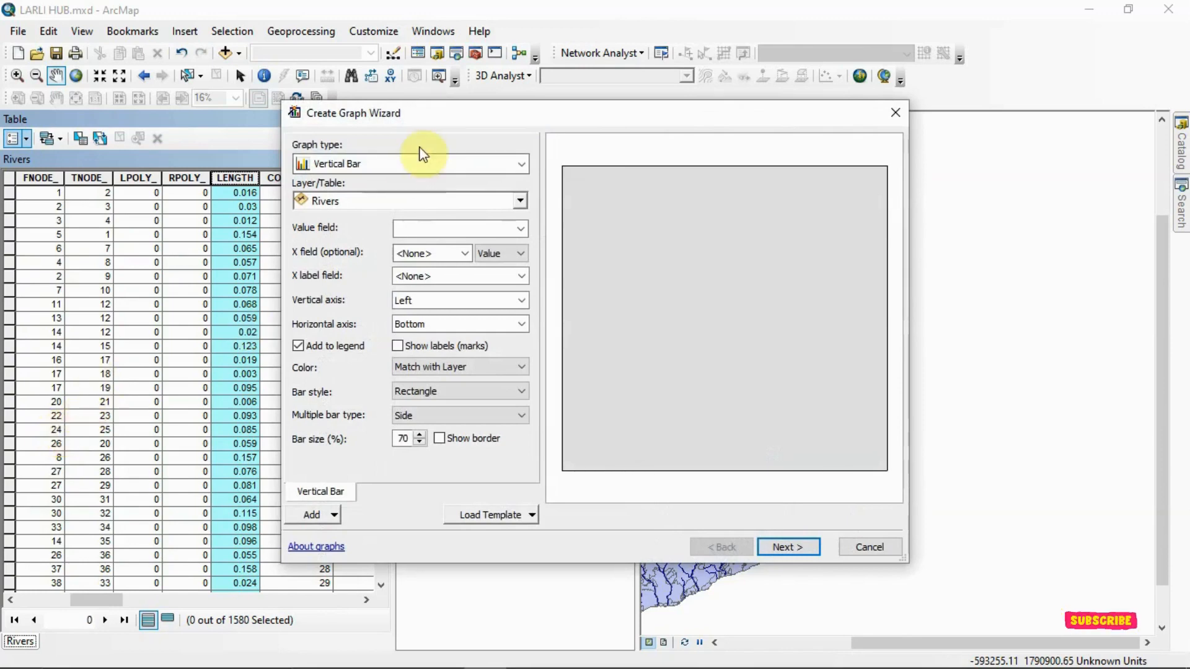
left_click(523, 167)
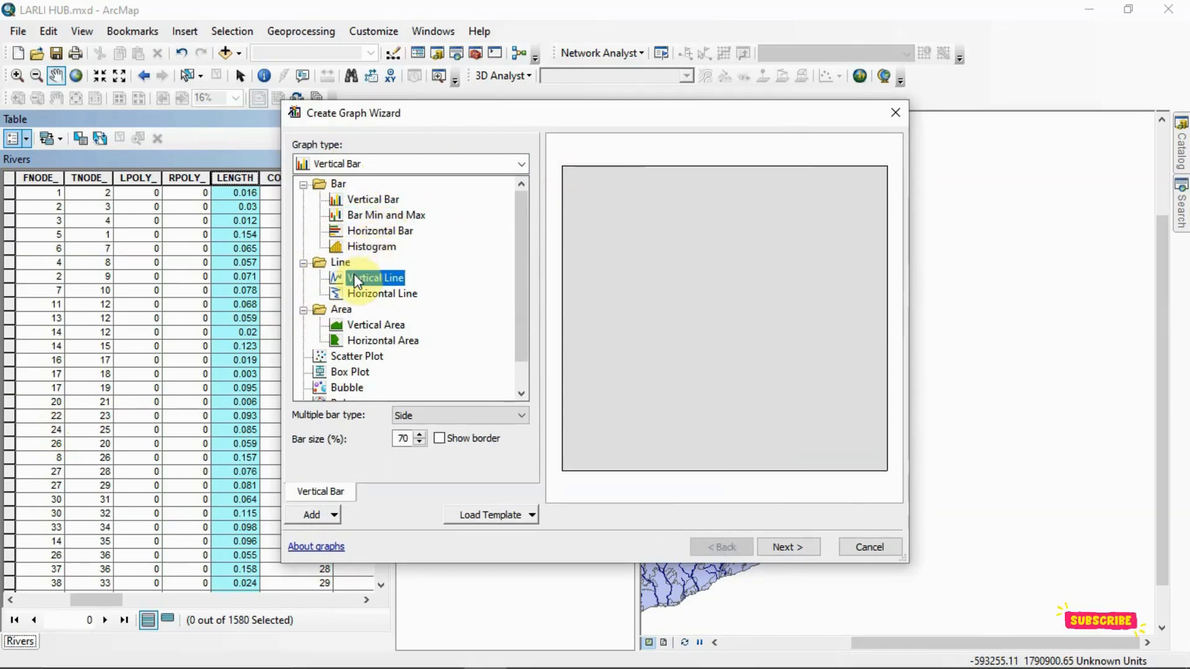
scroll(355, 274, "down", 1)
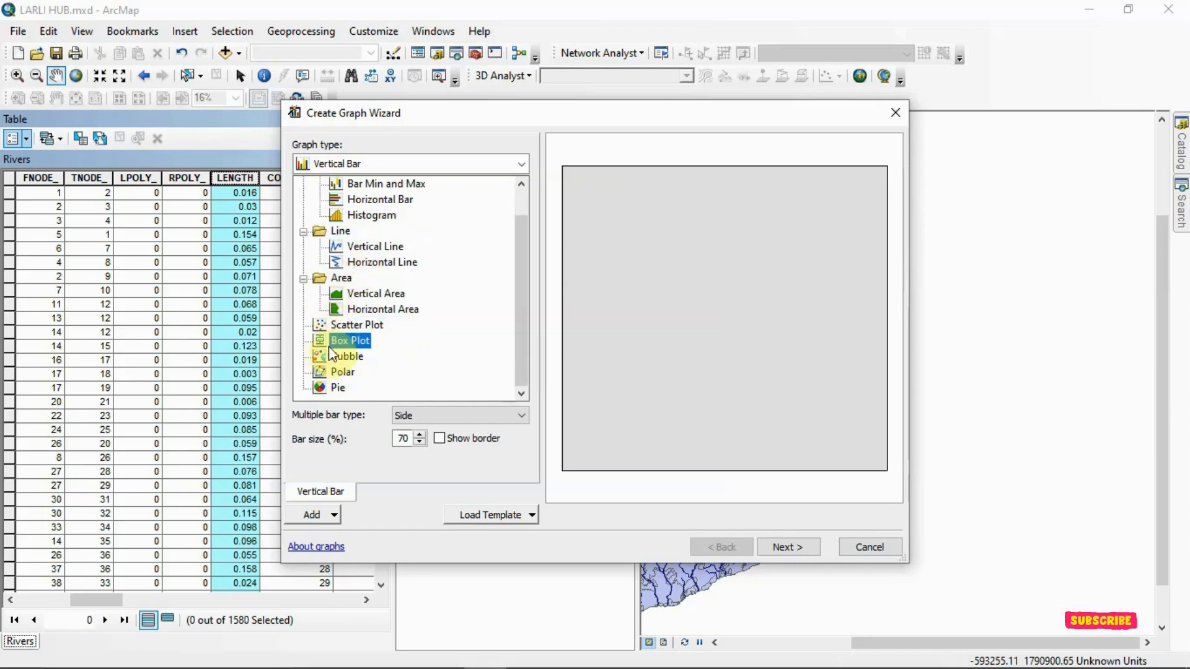
scroll(366, 351, "up", 1)
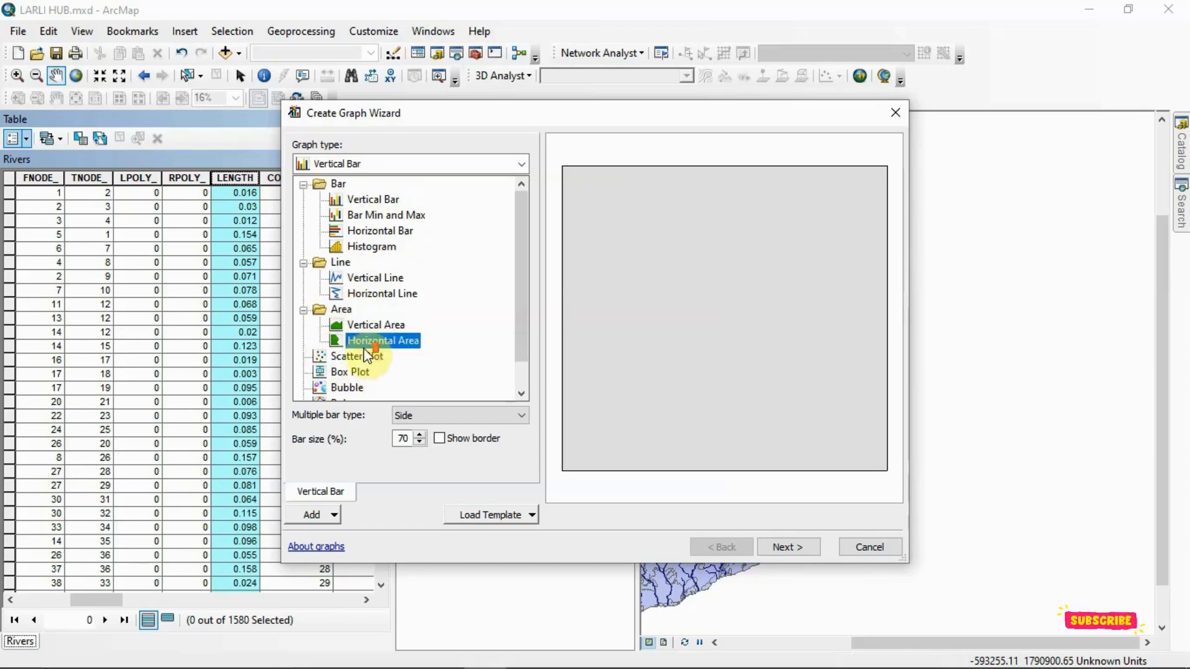
left_click(365, 198)
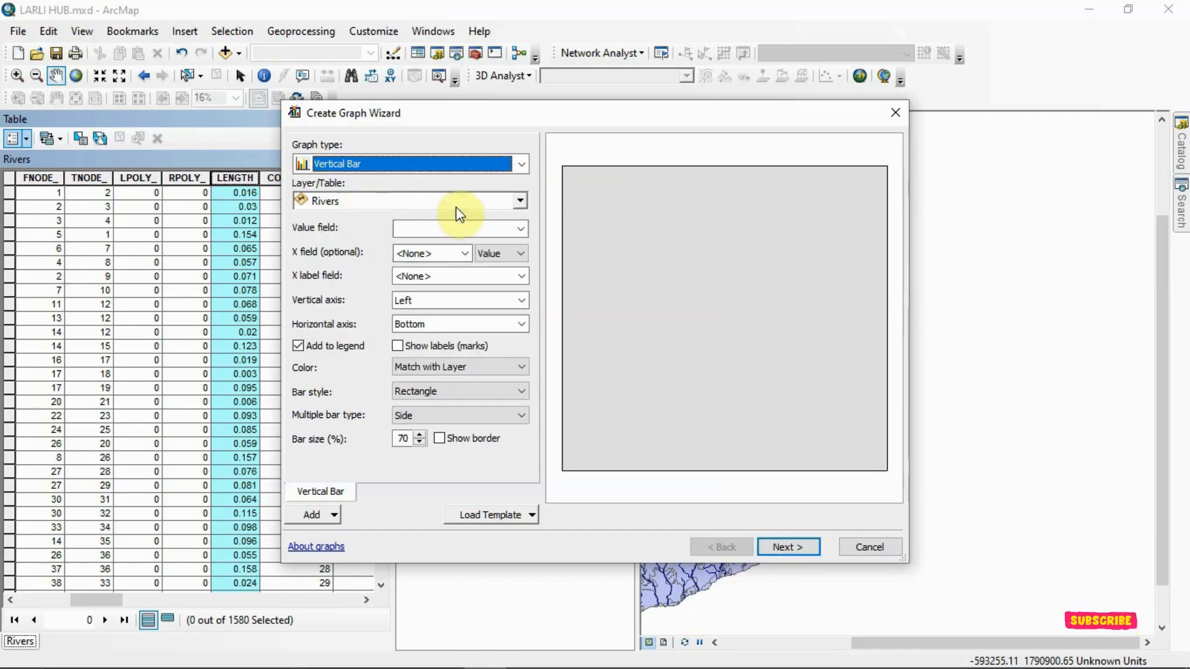
left_click(523, 227)
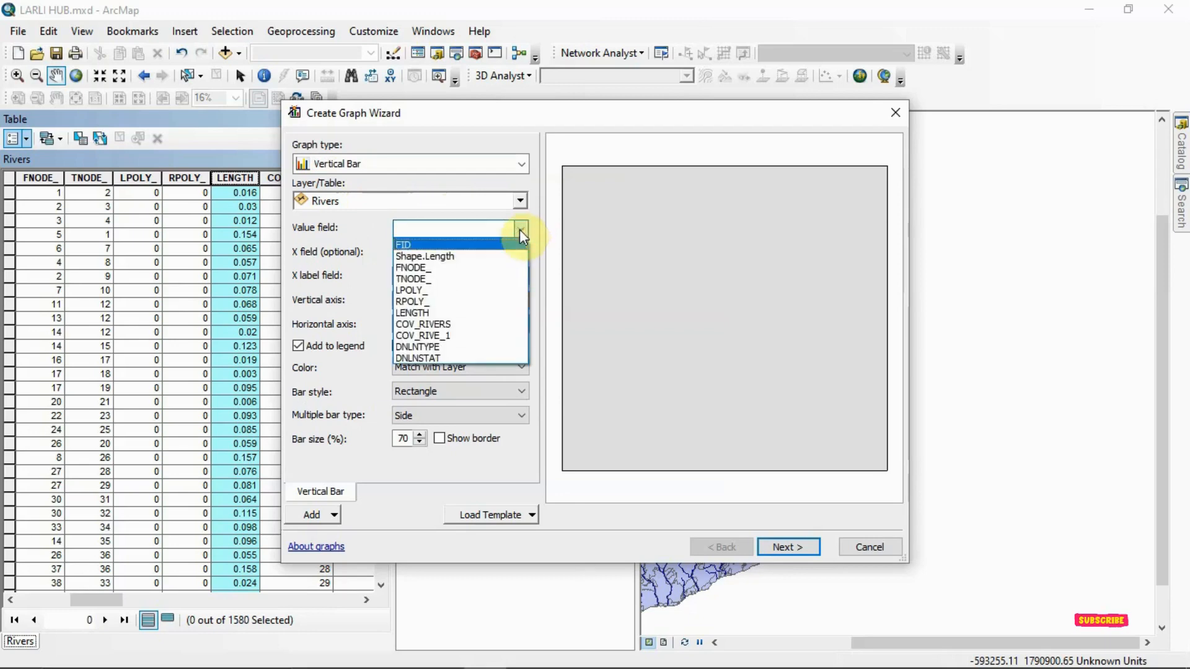
left_click(453, 256)
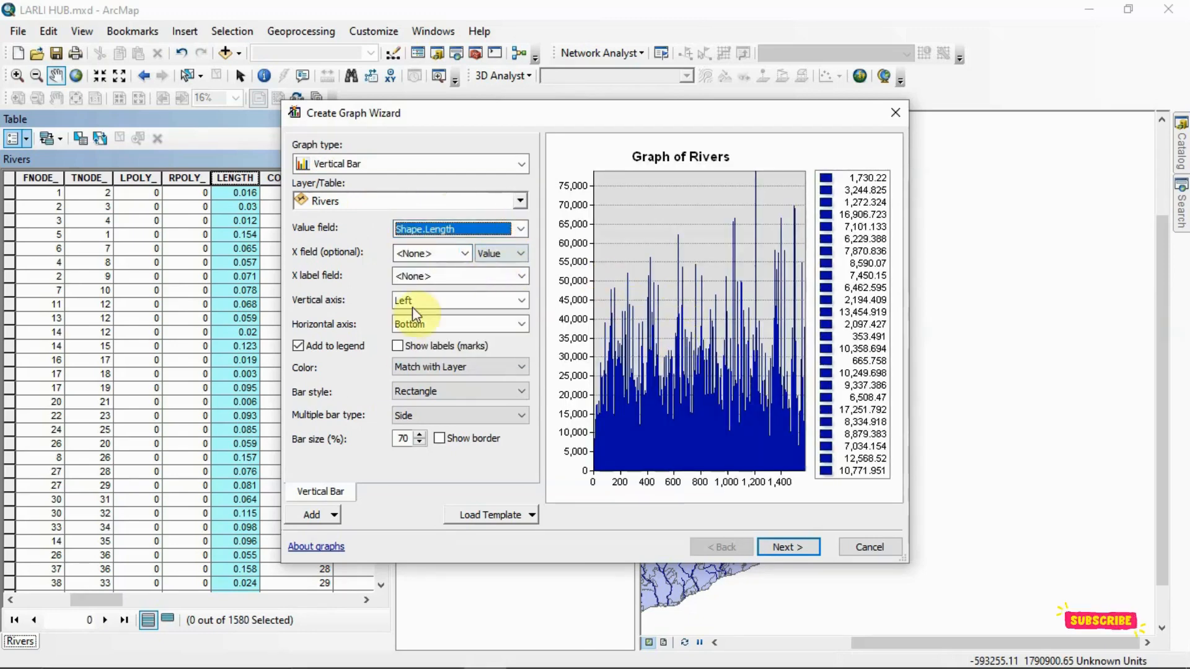
- Change the graph type to Bar Min and Max, with Shape.Length as the max field and COV_RIVE_1 as the min field
left_click(522, 164)
left_click(422, 214)
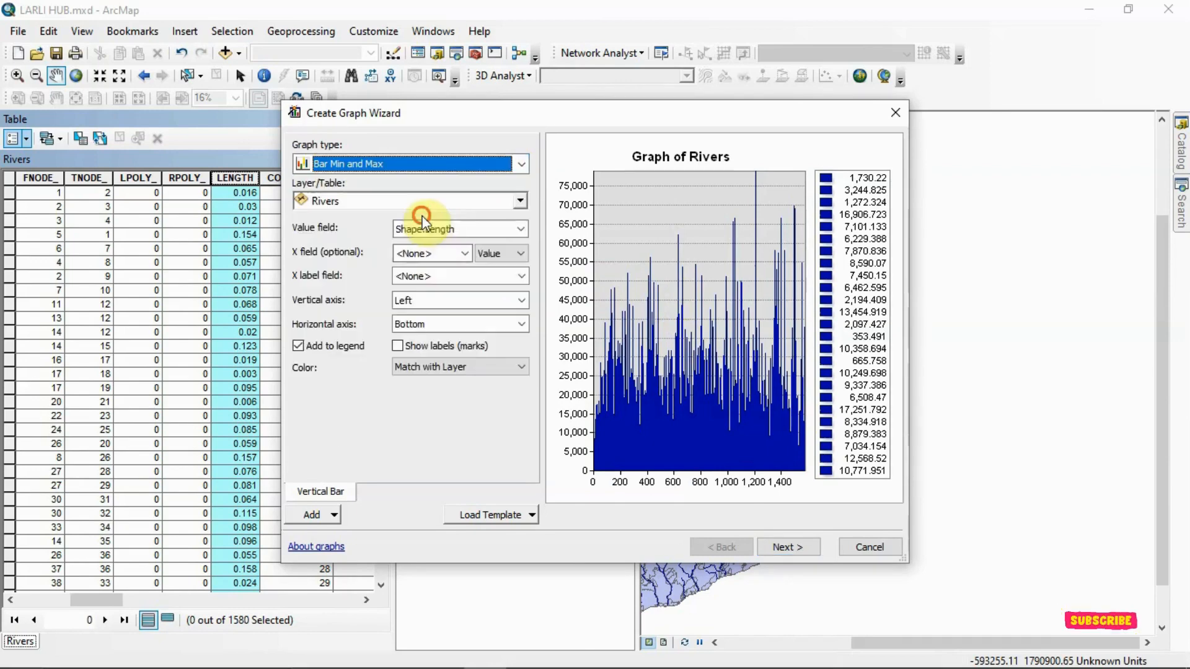
left_click(512, 228)
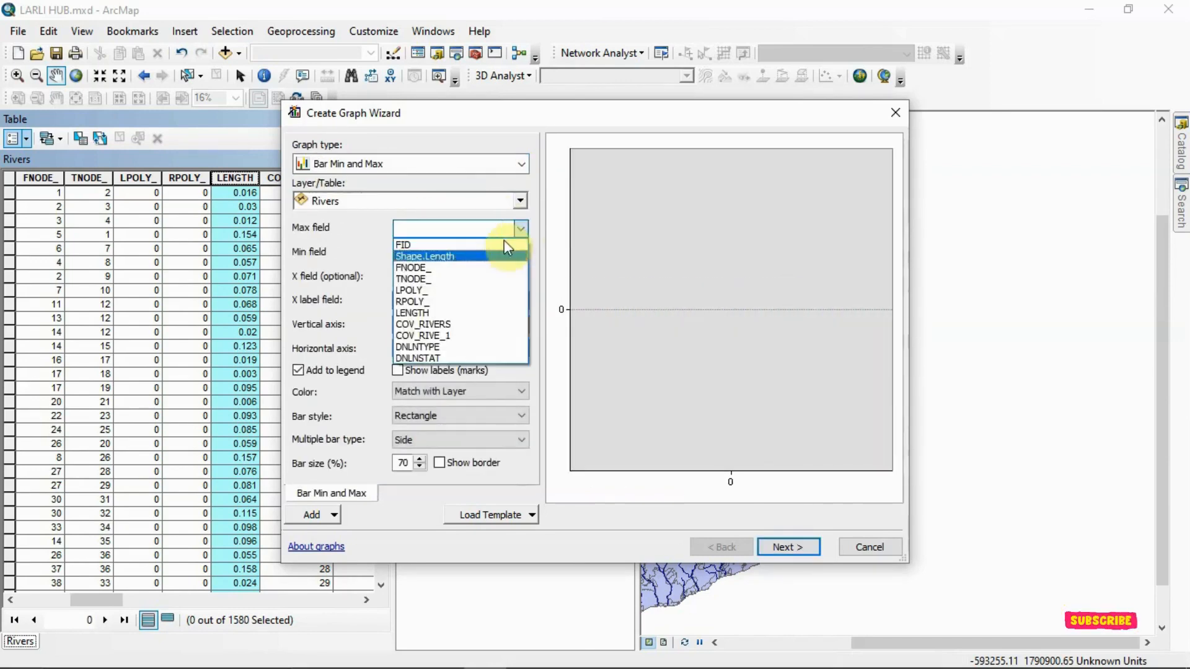
left_click(468, 254)
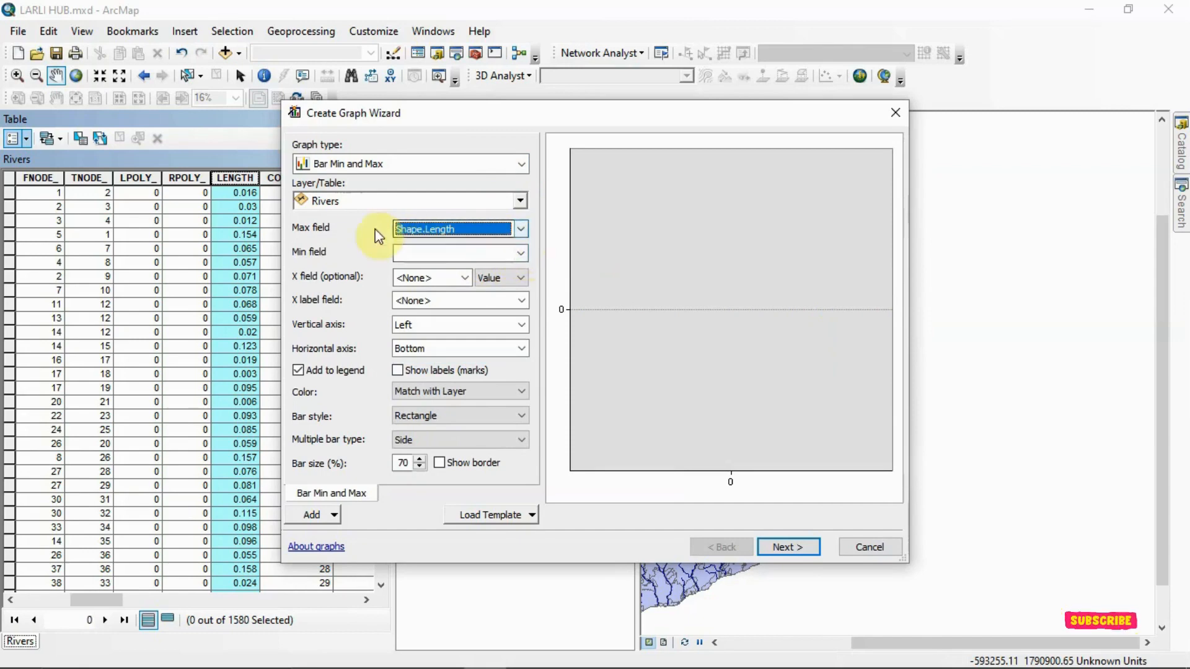
left_click(516, 258)
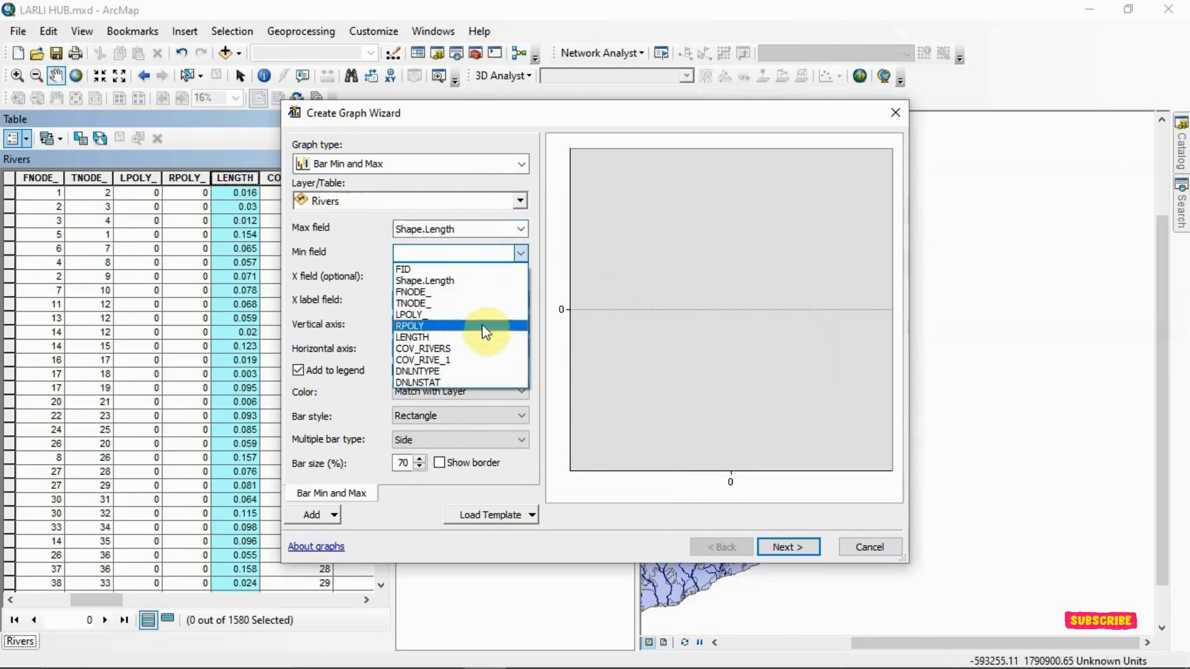
left_click(481, 356)
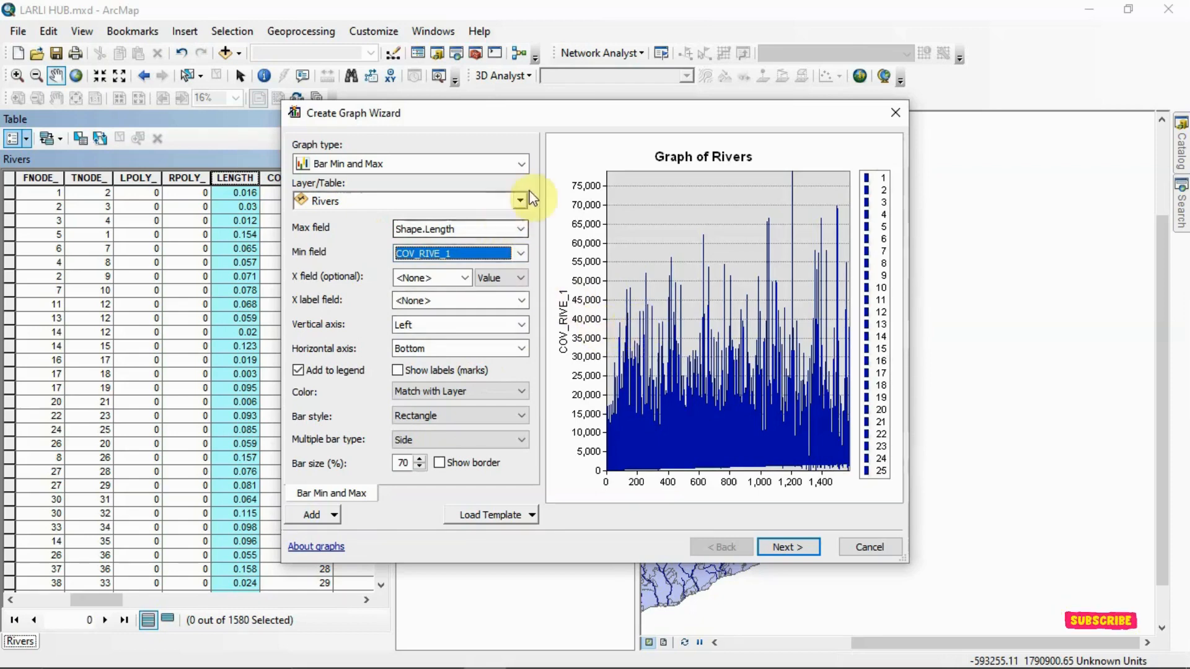
- Change the Rivers graph to the Vertical Area type with Shape.Length as its value field
left_click(517, 202)
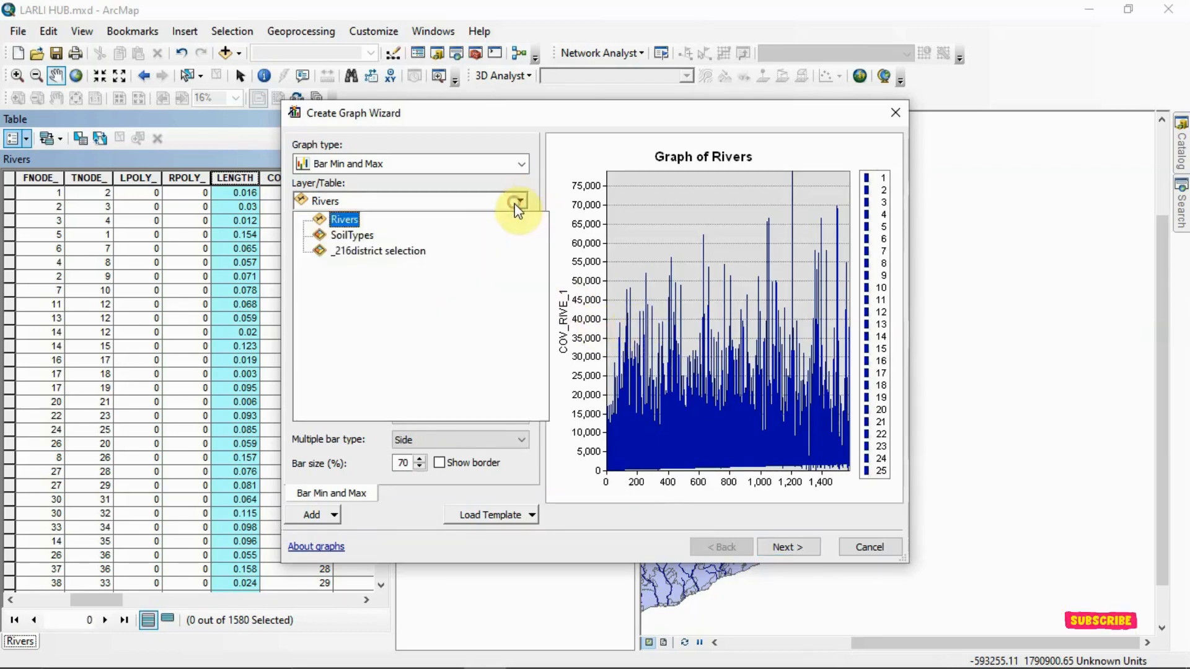
left_click(511, 164)
left_click(522, 163)
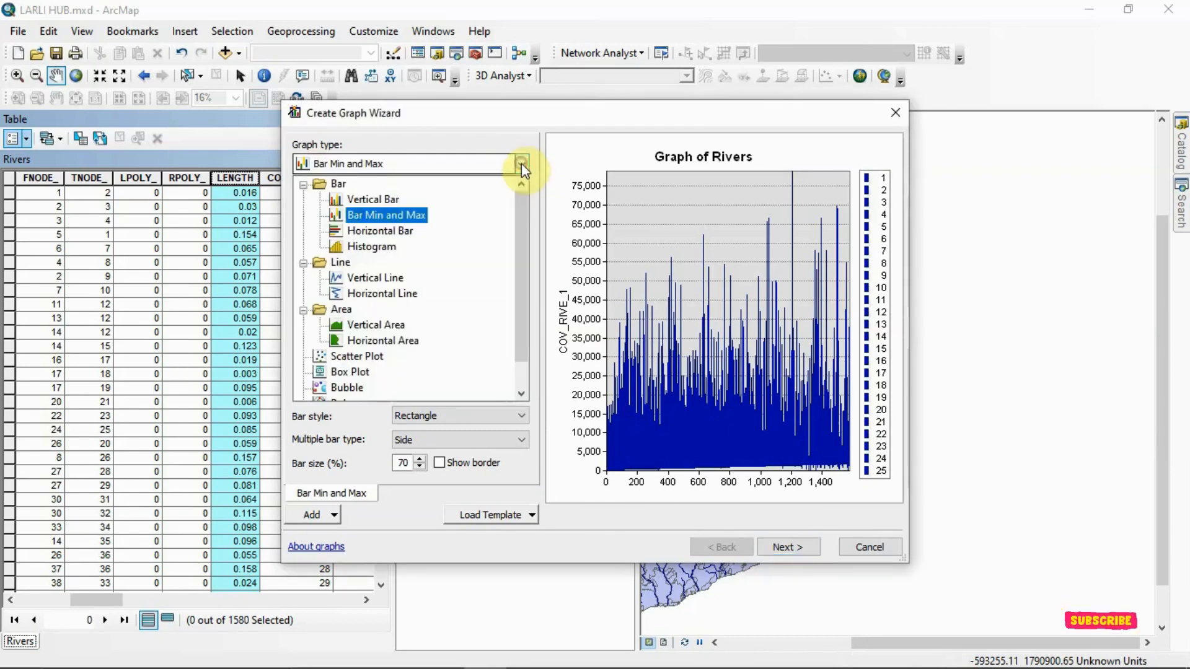
left_click(372, 323)
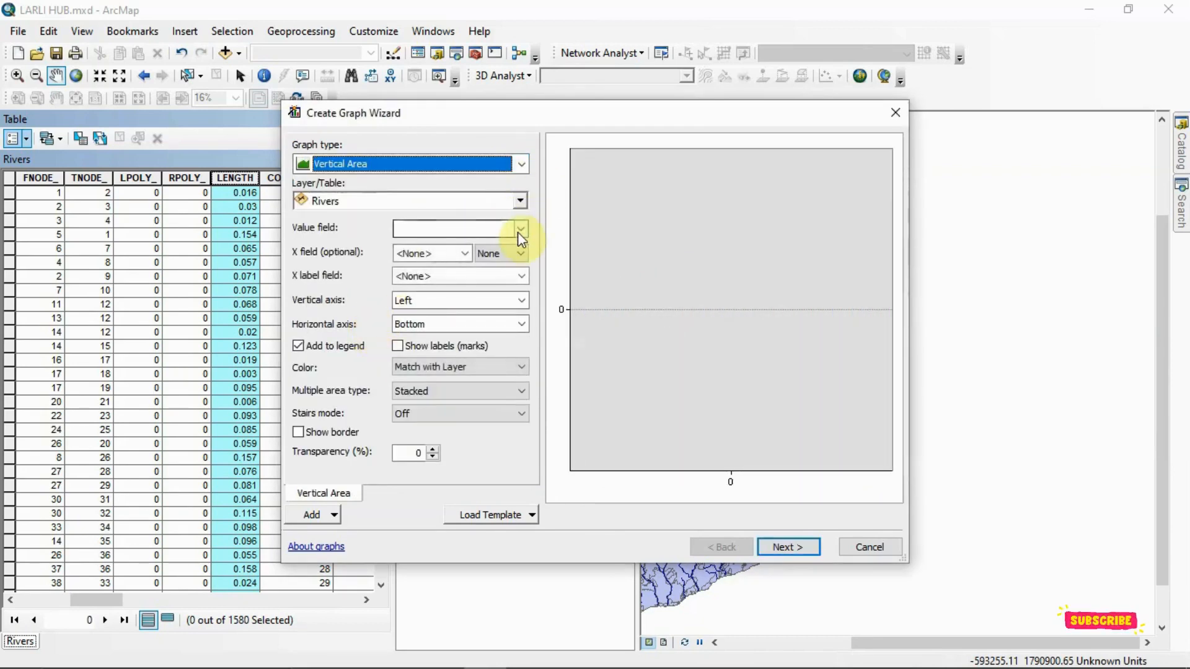
left_click(519, 232)
left_click(485, 255)
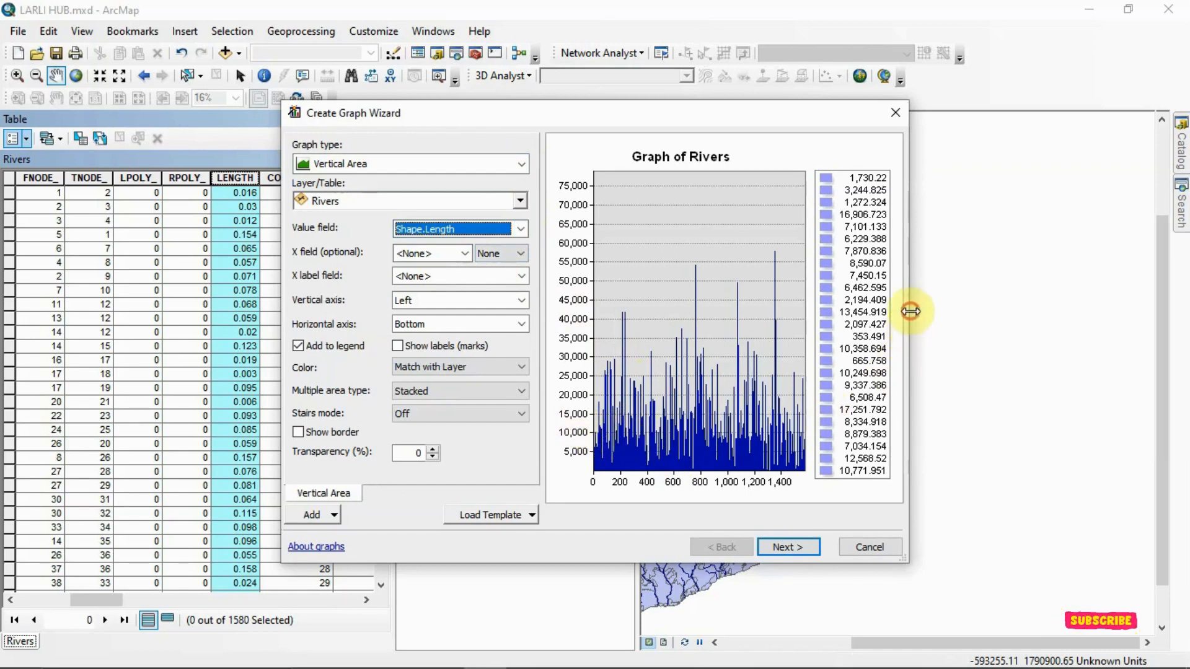
- Widen the graph wizard and change the graph type to Histogram, with Rivers as the layer and Shape.Length as the value field
left_click_drag(911, 311, 1184, 288)
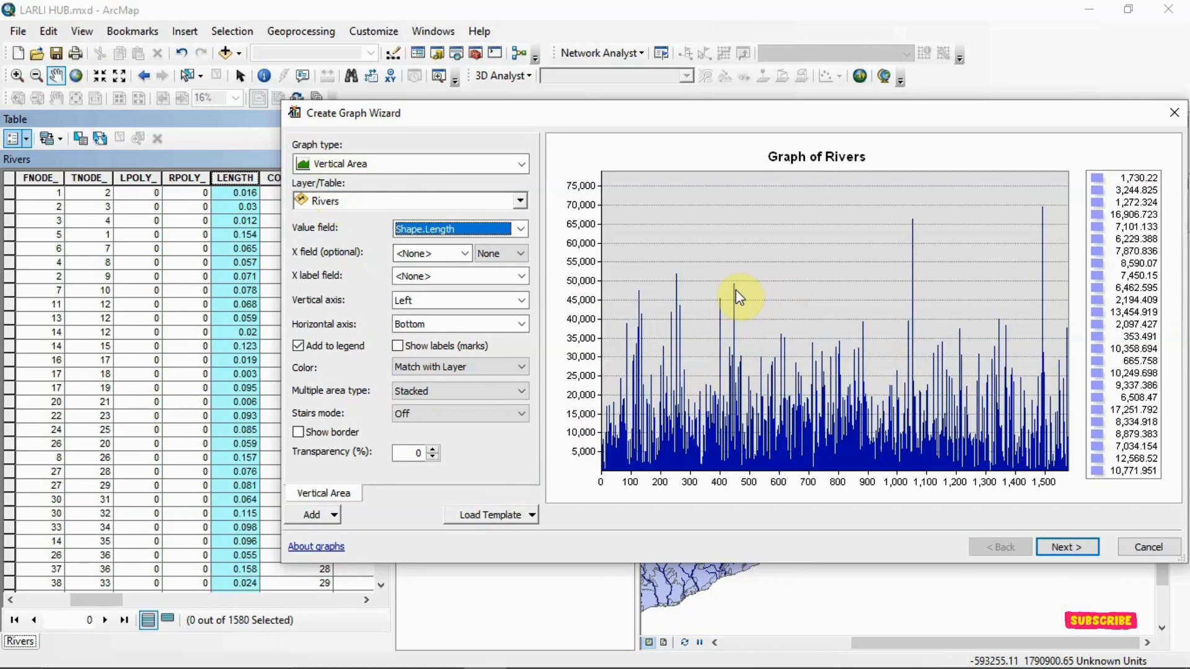
left_click(522, 164)
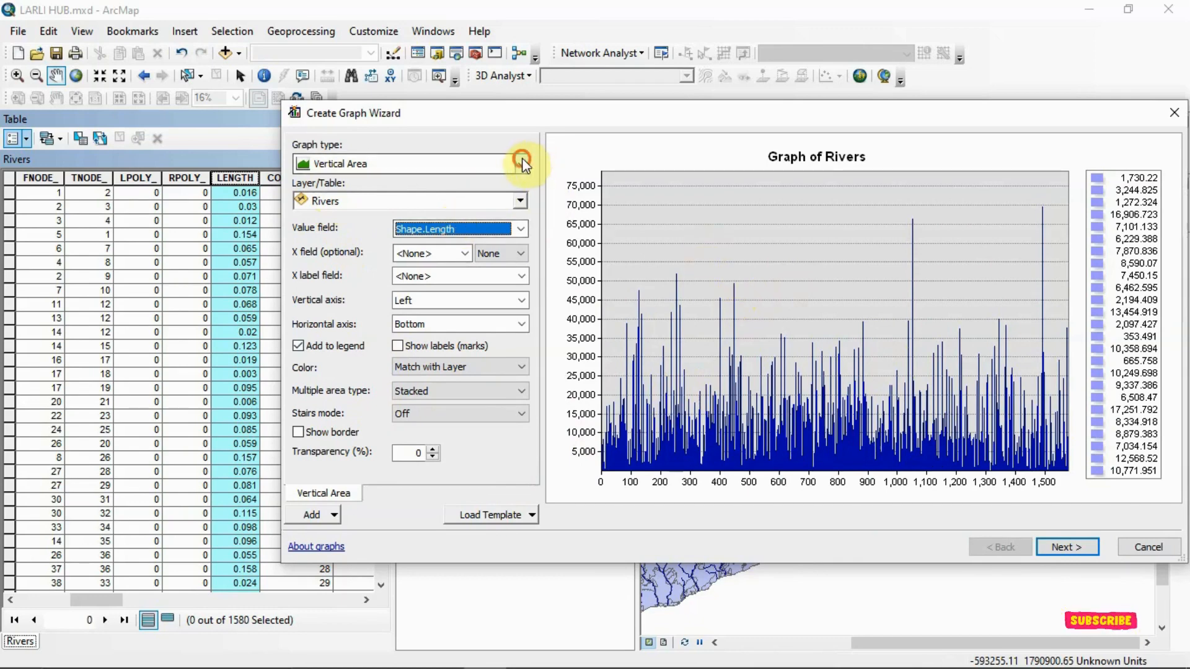
left_click(412, 247)
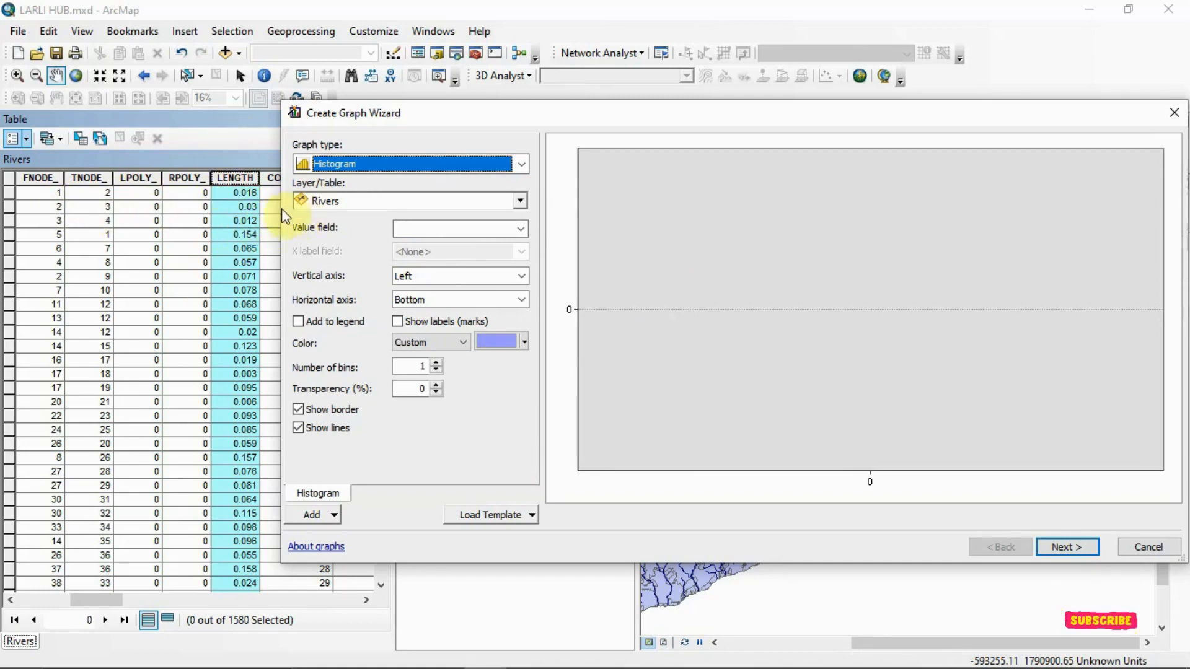
left_click(521, 202)
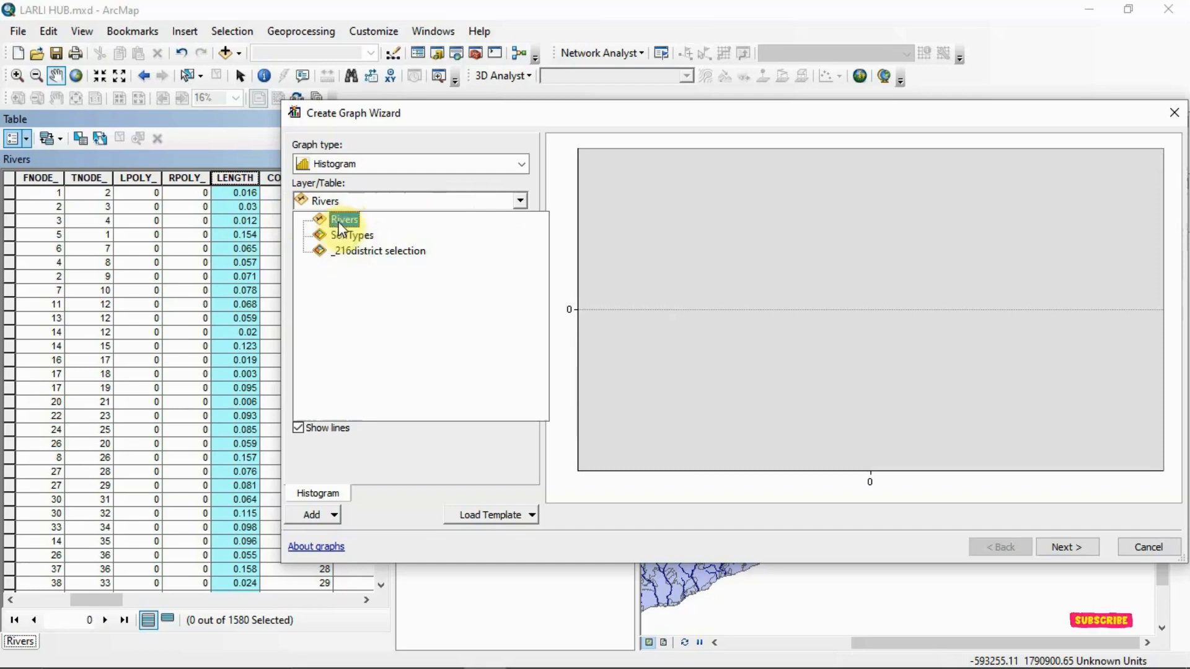
key("Down")
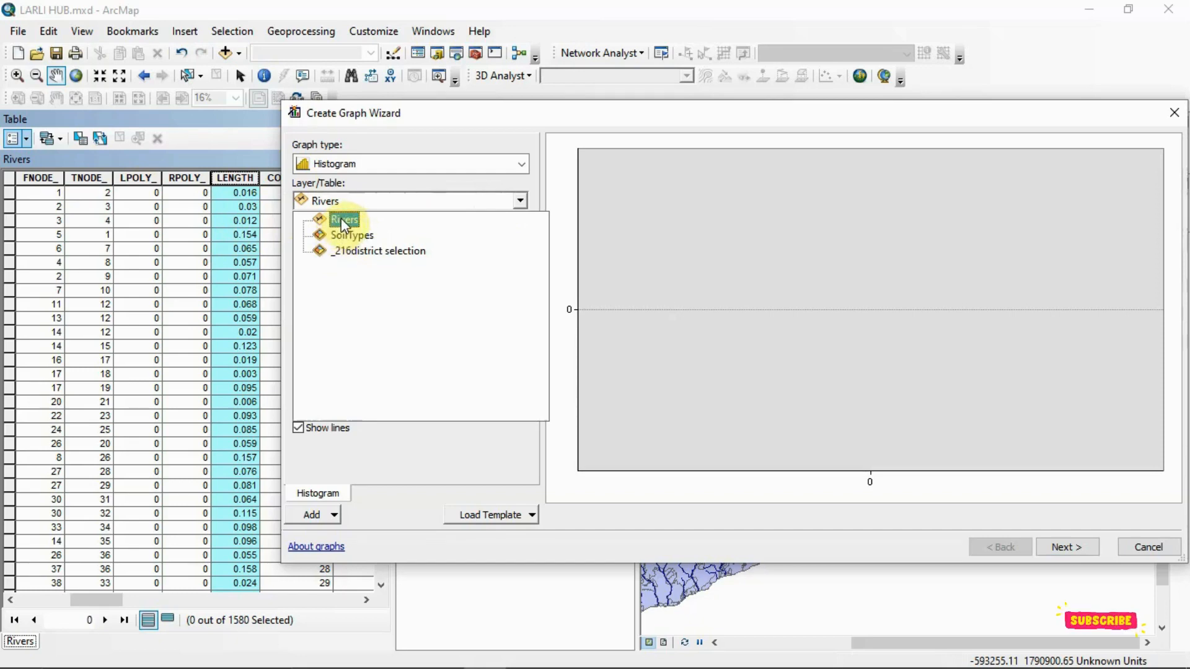
left_click(343, 219)
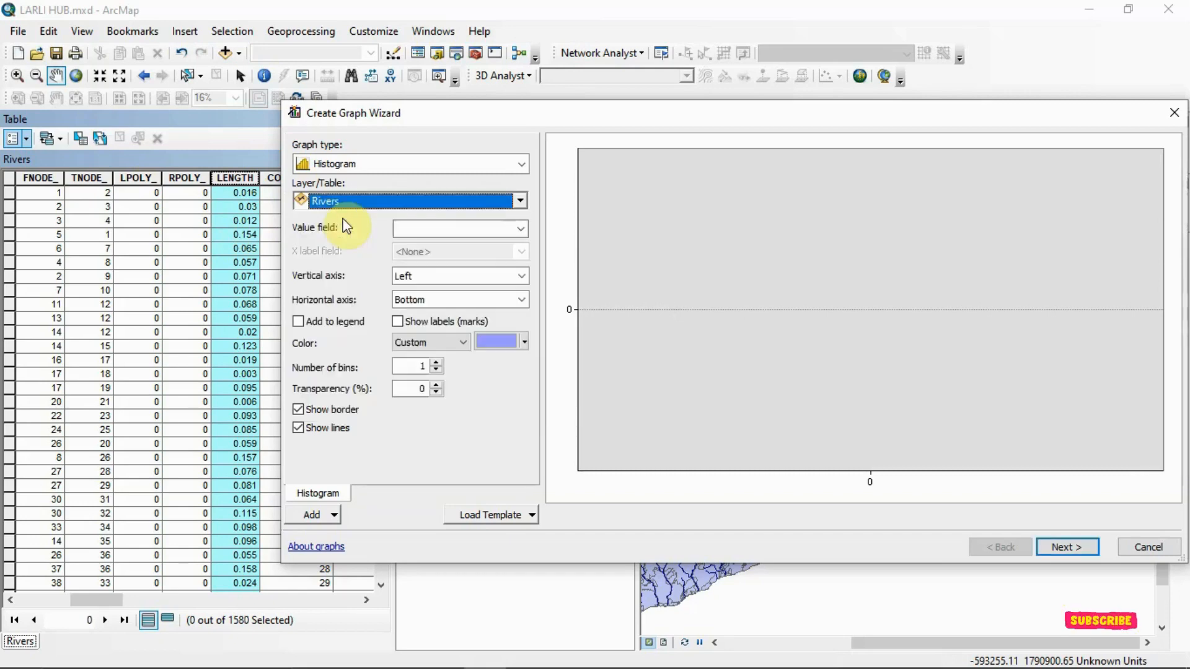
left_click(522, 230)
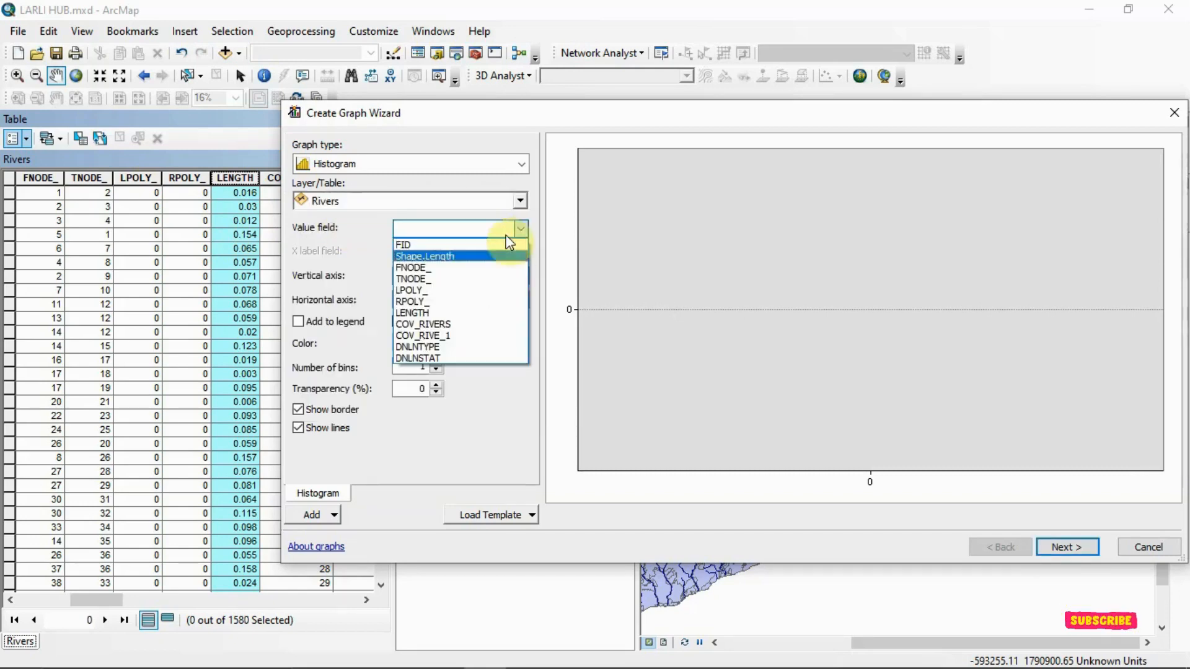
left_click(478, 259)
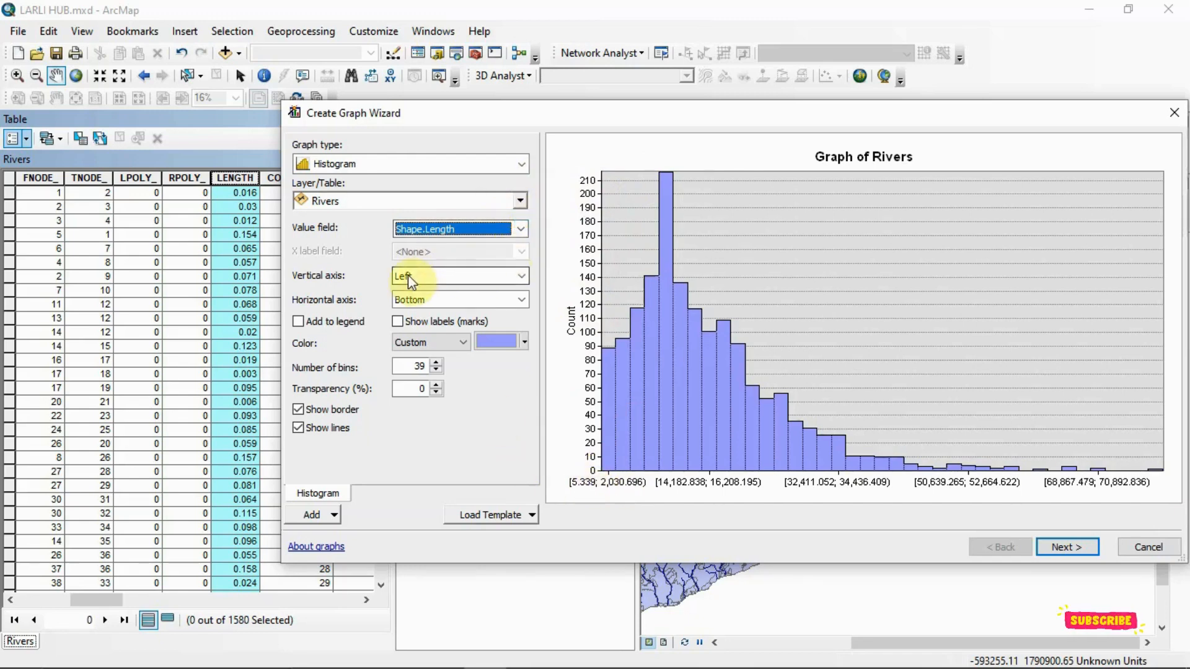
- Try the histogram's vertical axis on the Right, and set it to Left and Right
left_click(522, 276)
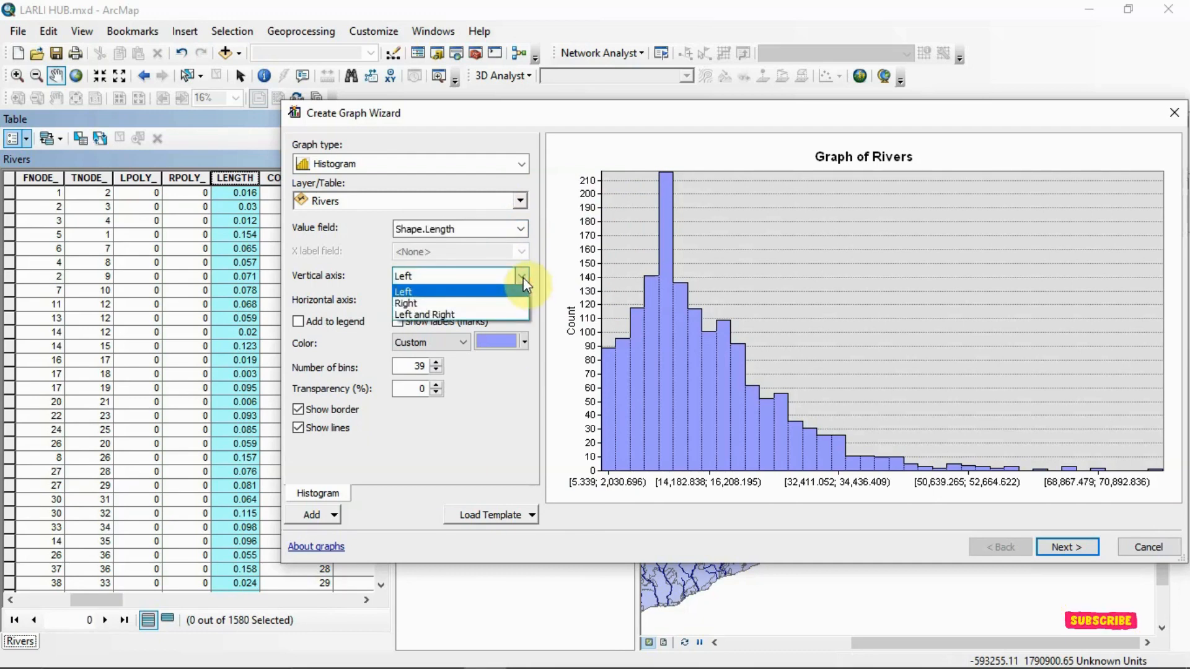
left_click(489, 304)
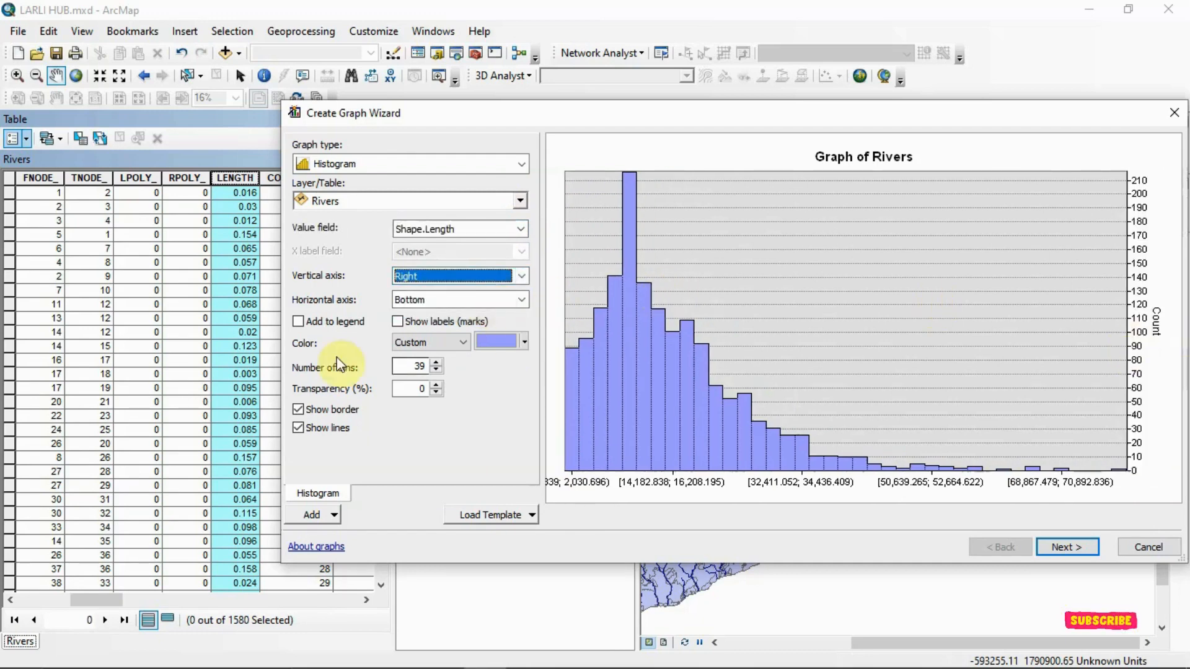
left_click(521, 276)
left_click(466, 314)
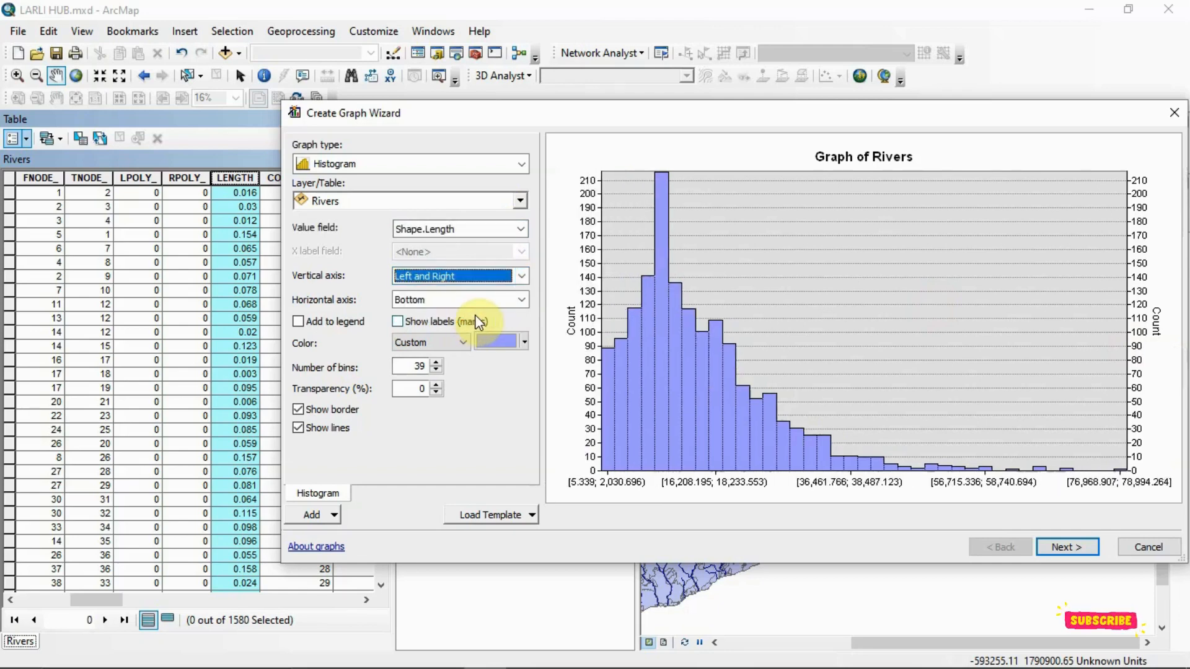
- Try the horizontal axis at Top and at Top and Bottom, and return it to Bottom
left_click(522, 300)
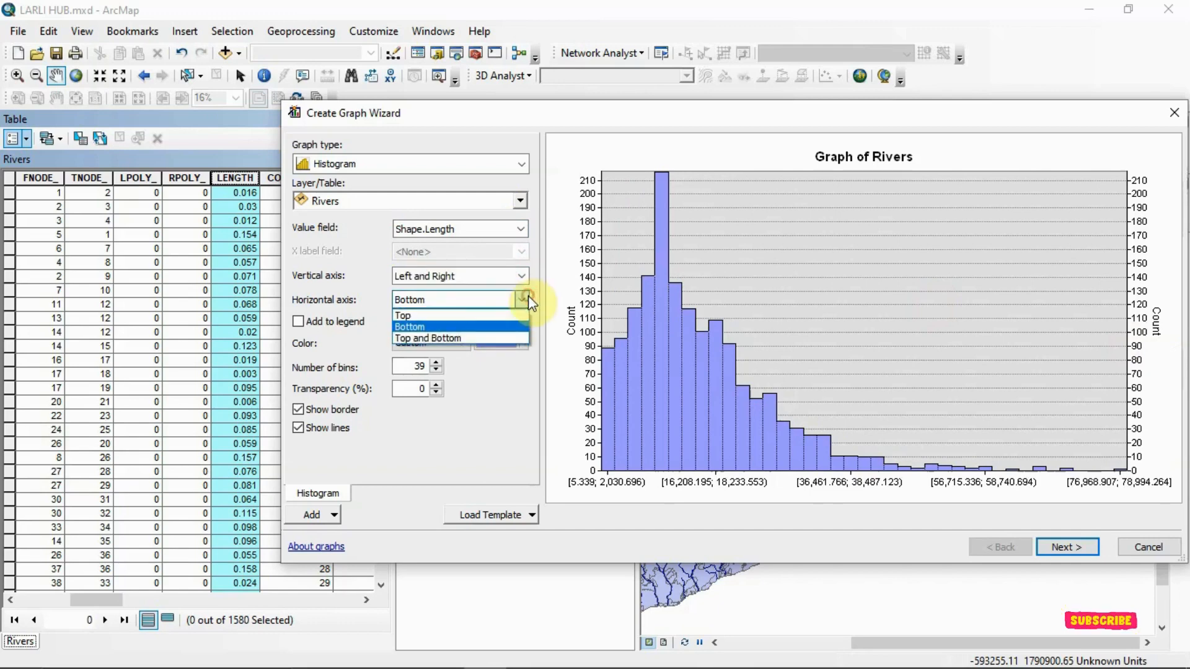
key("Up")
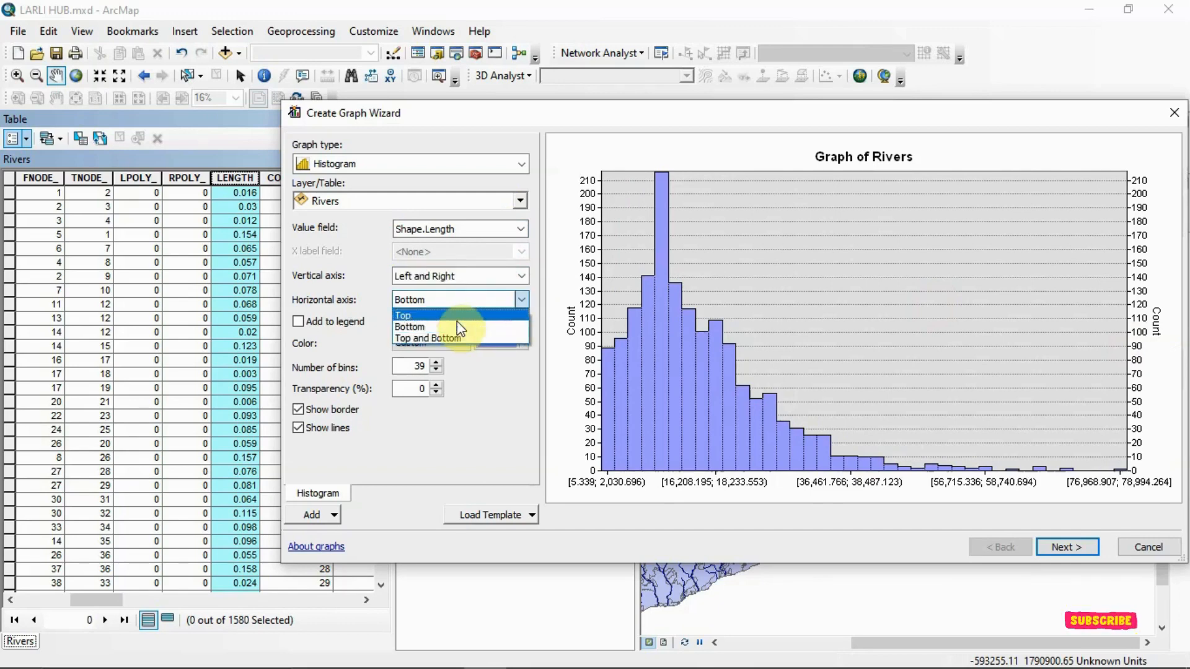
left_click(460, 327)
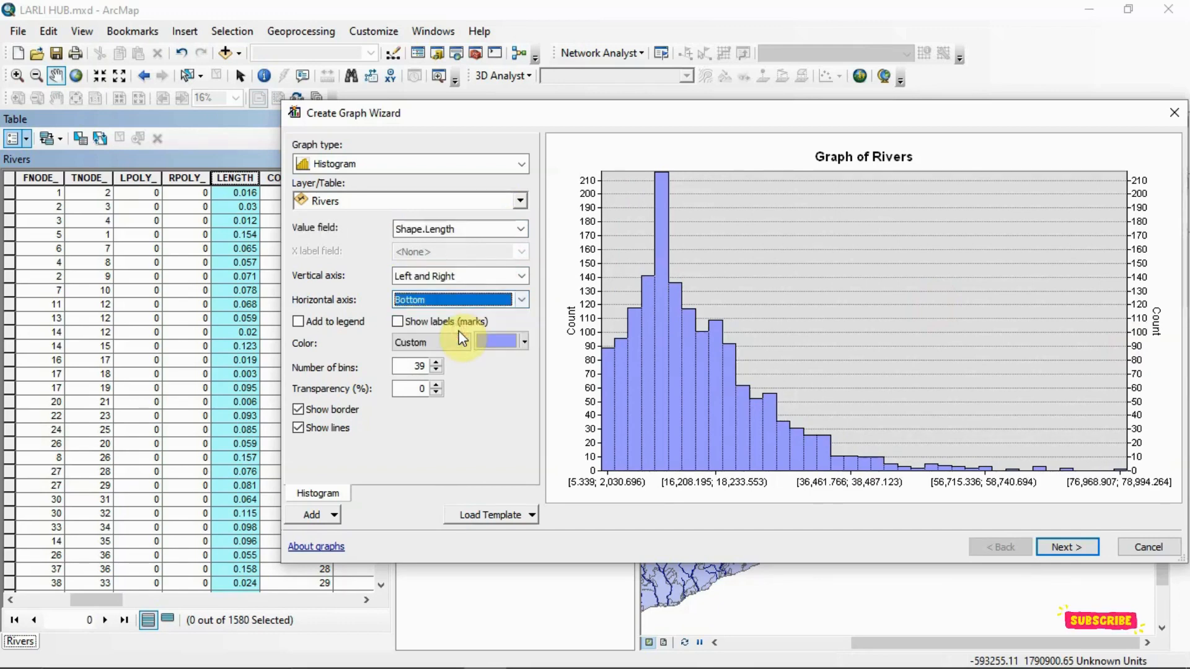
left_click(522, 300)
left_click(478, 314)
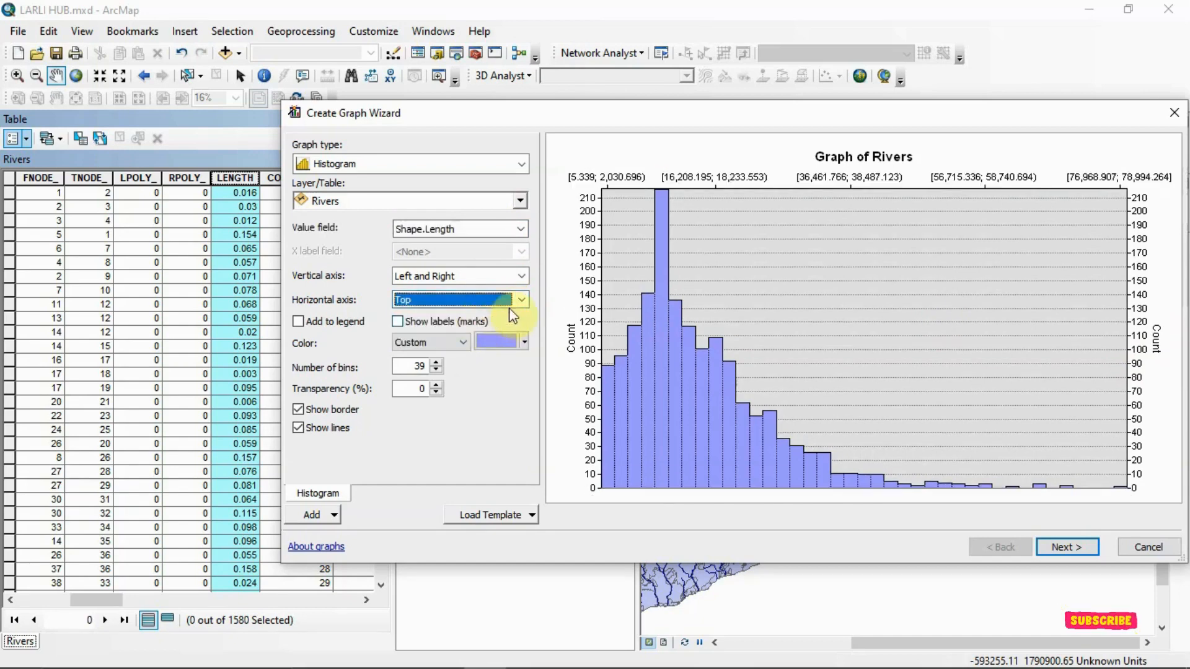
left_click(521, 300)
left_click(482, 330)
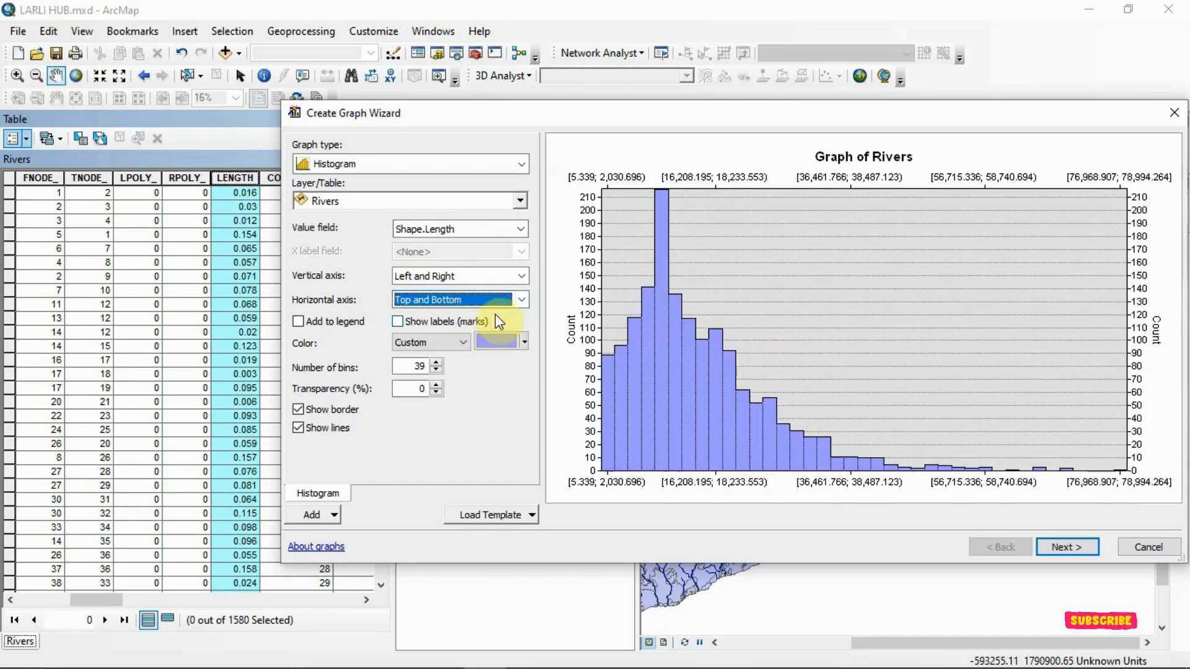
left_click(516, 300)
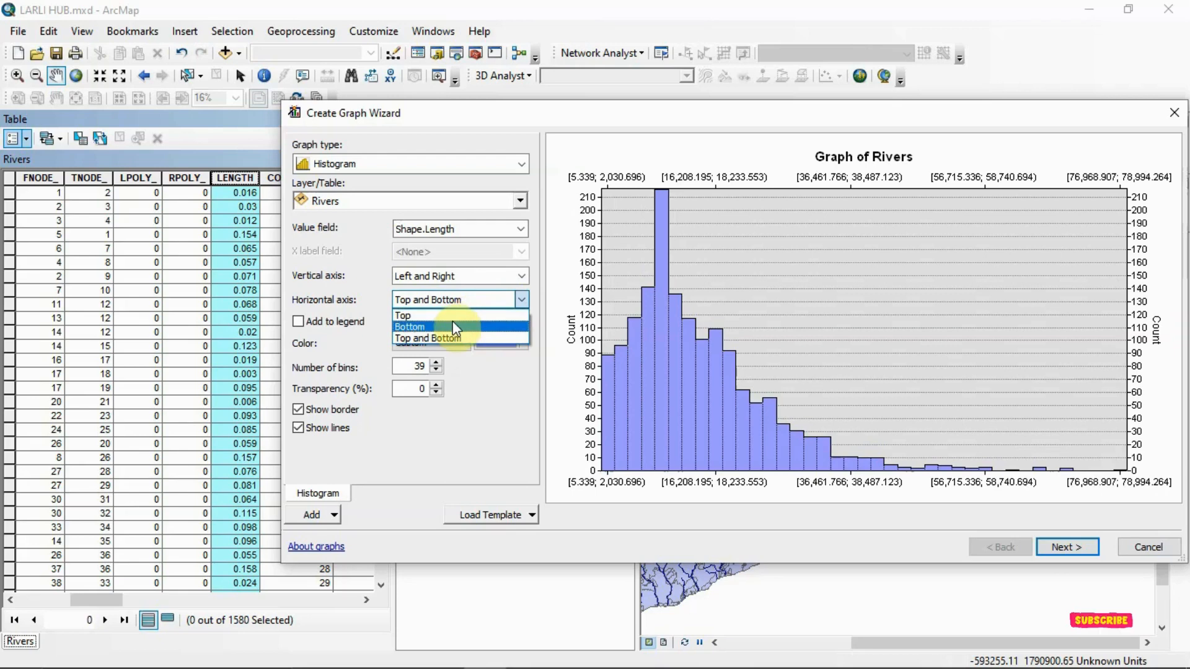
left_click(459, 327)
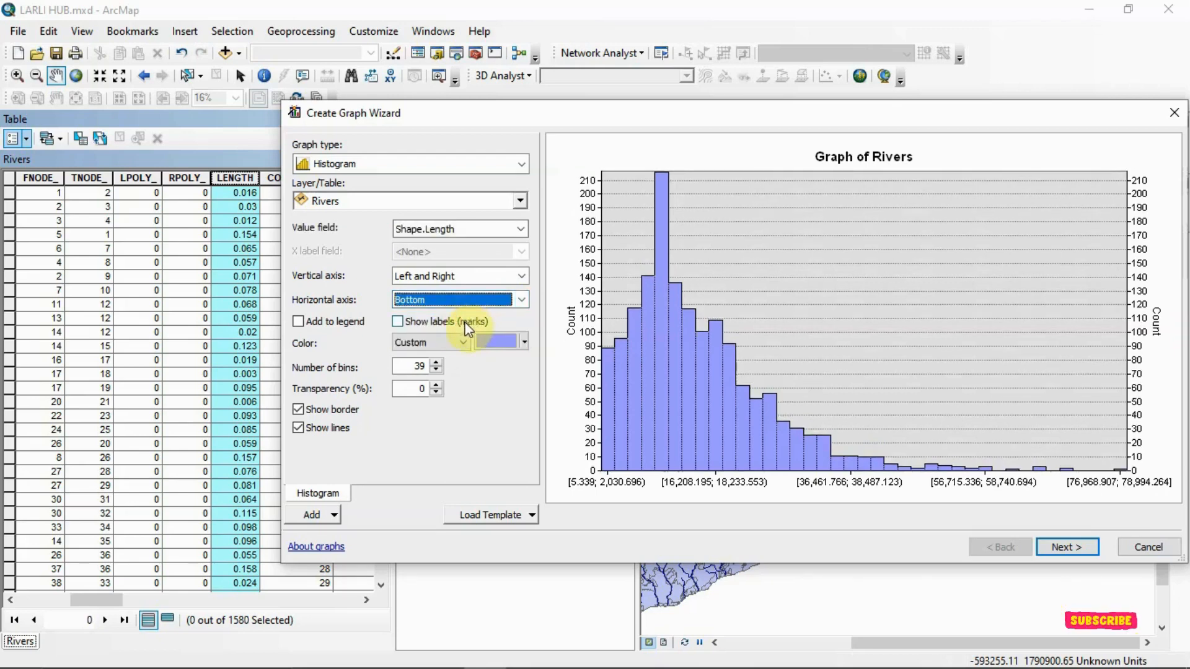
- Preview the histogram's legend and remove it again, and recolor the bars dark magenta
left_click(299, 322)
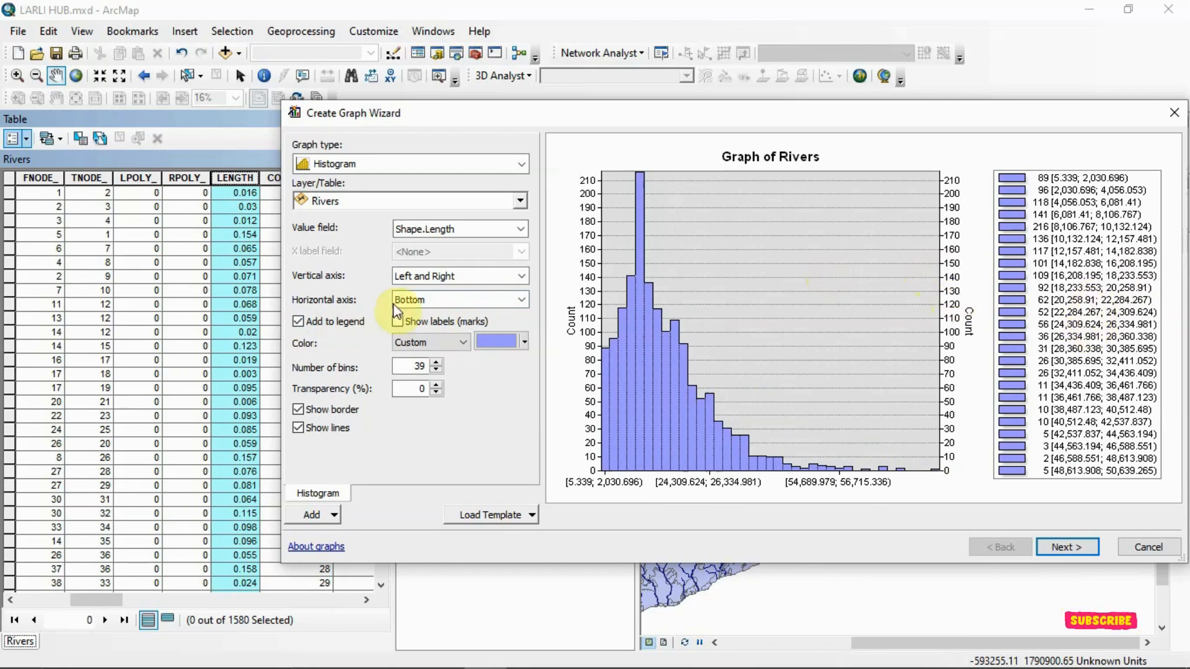
left_click(297, 322)
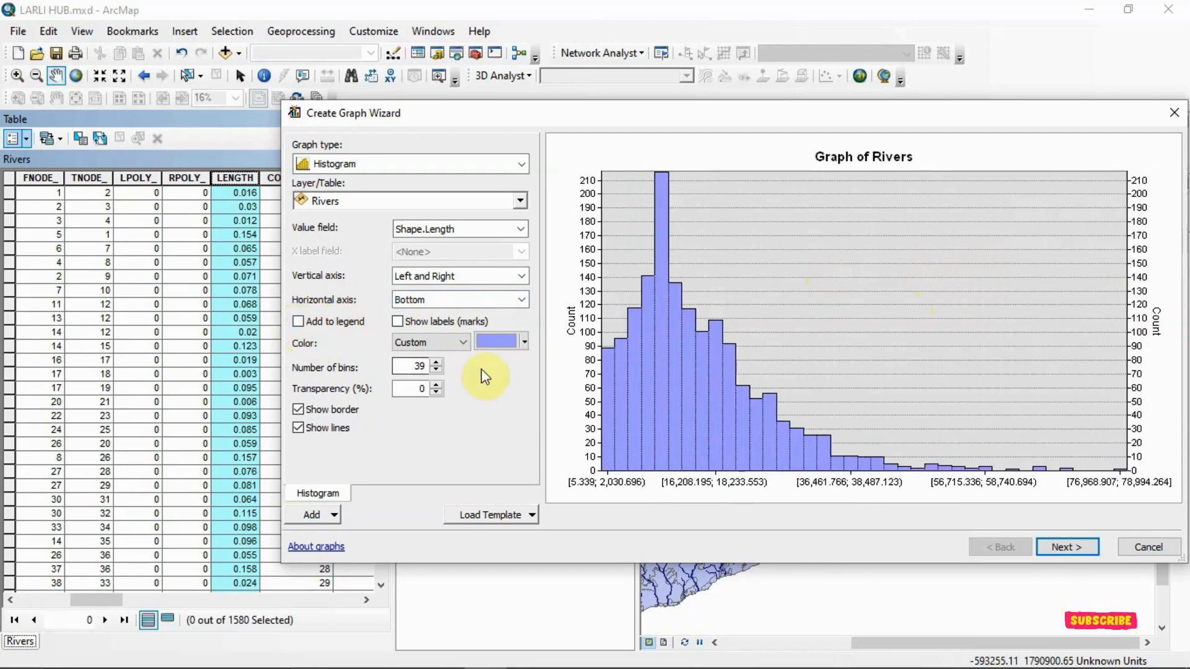
left_click(524, 342)
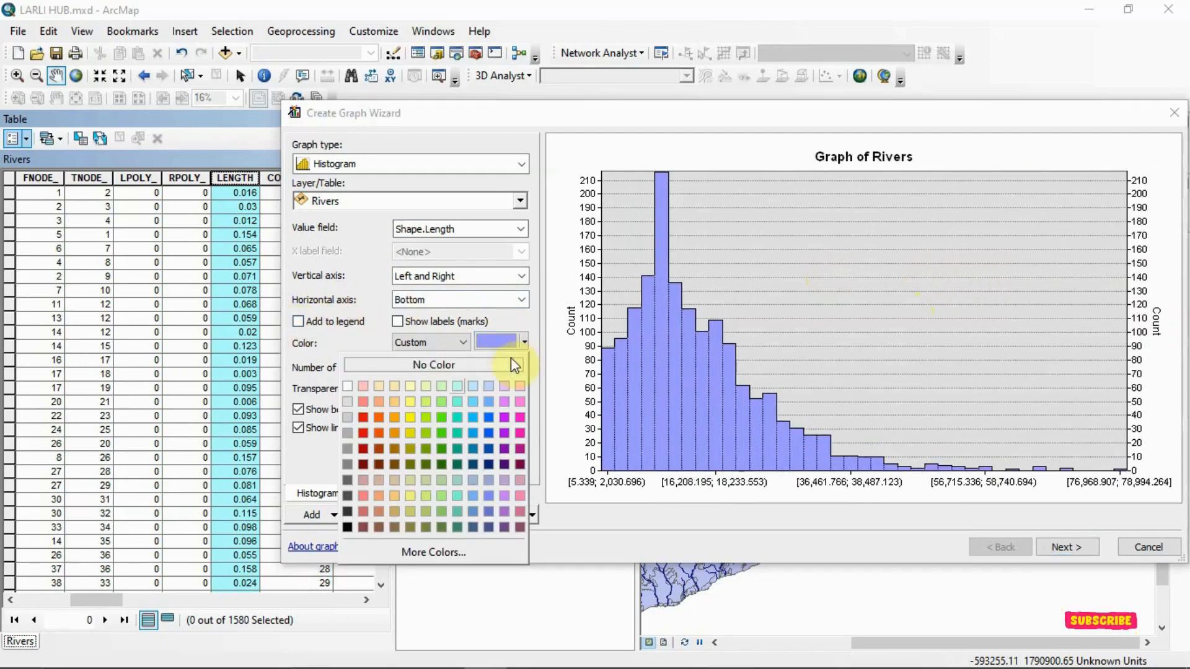
left_click(520, 448)
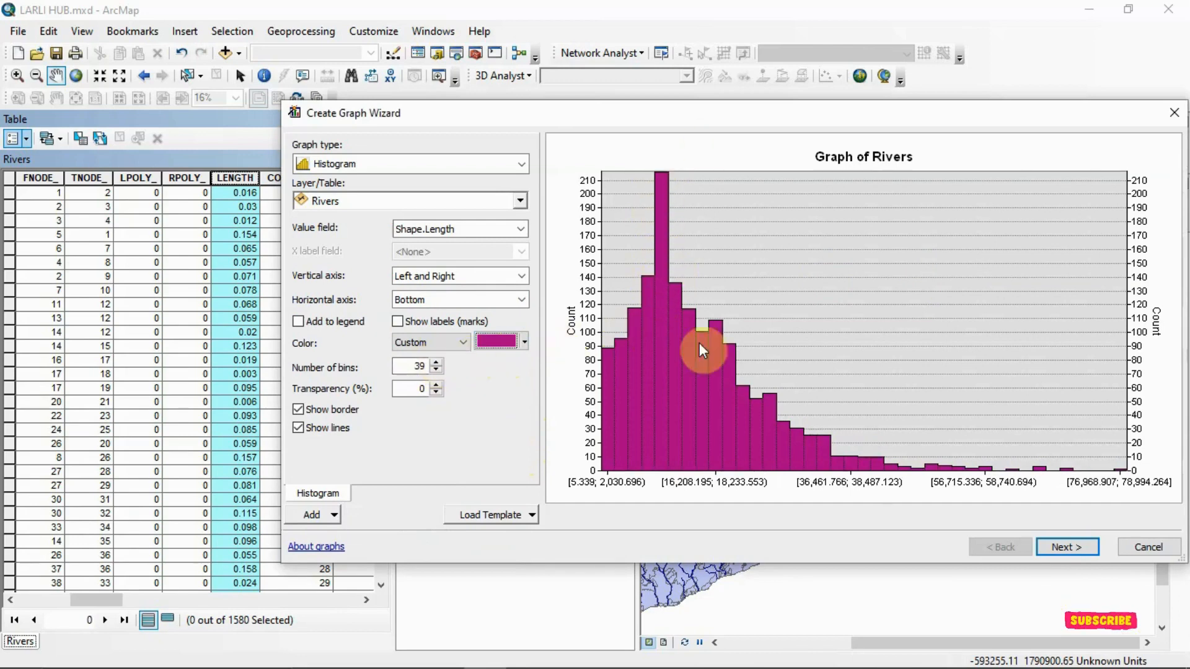
- Try fewer and more bins for the histogram, and set the number of bins to 40
left_click(436, 369)
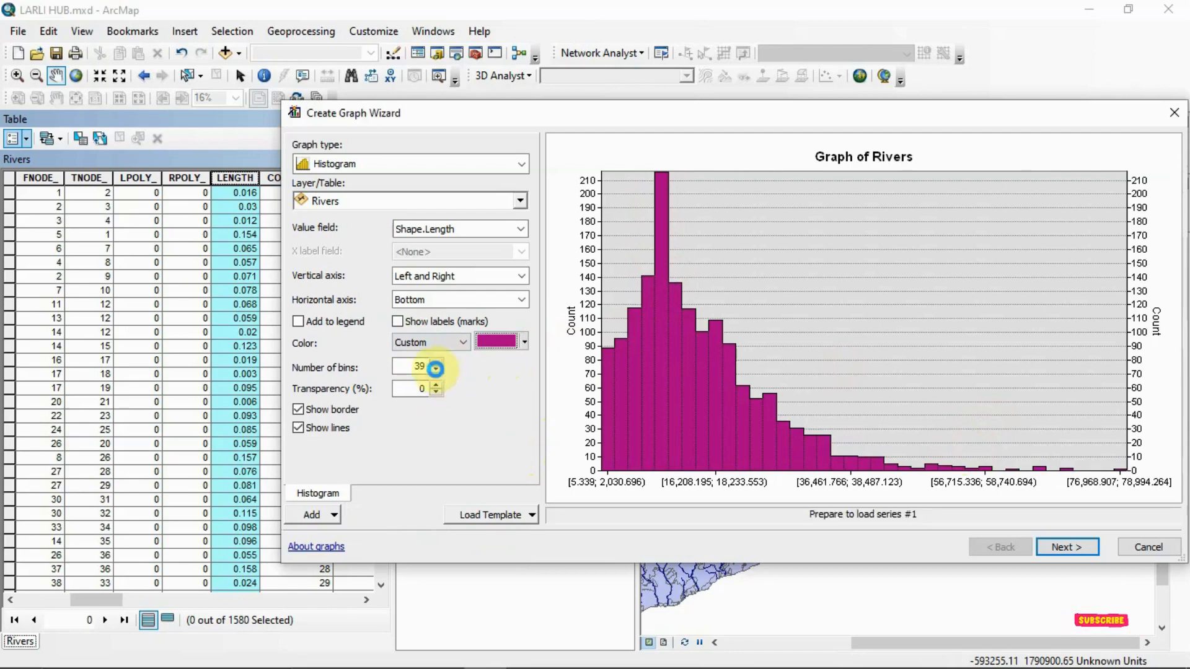
left_click(437, 369)
left_click(437, 369)
left_click(437, 370)
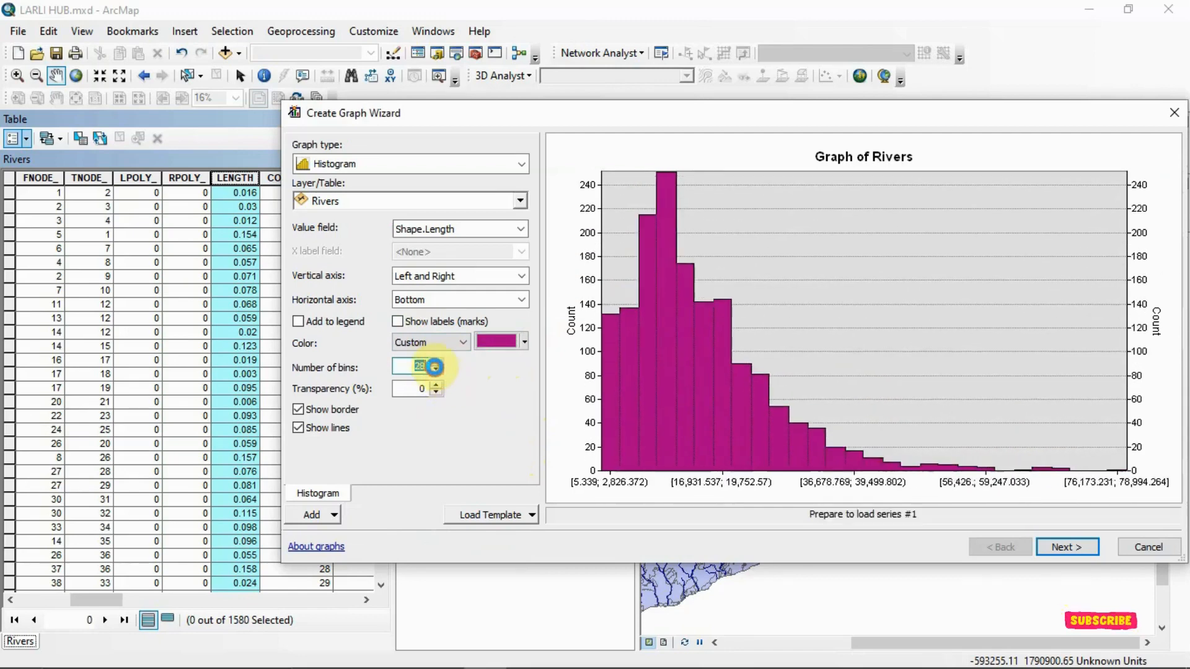
left_click(436, 370)
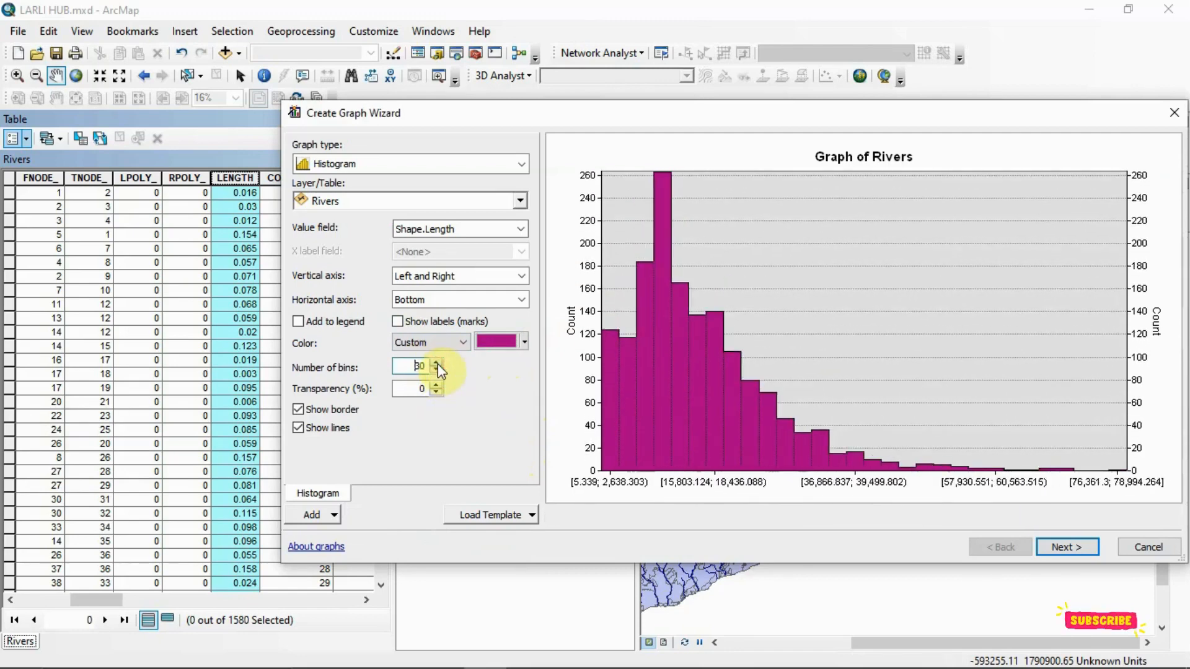
left_click(437, 369)
left_click(436, 369)
left_click(436, 370)
left_click(436, 370)
left_click(436, 369)
left_click(437, 369)
left_click(436, 369)
left_click(437, 369)
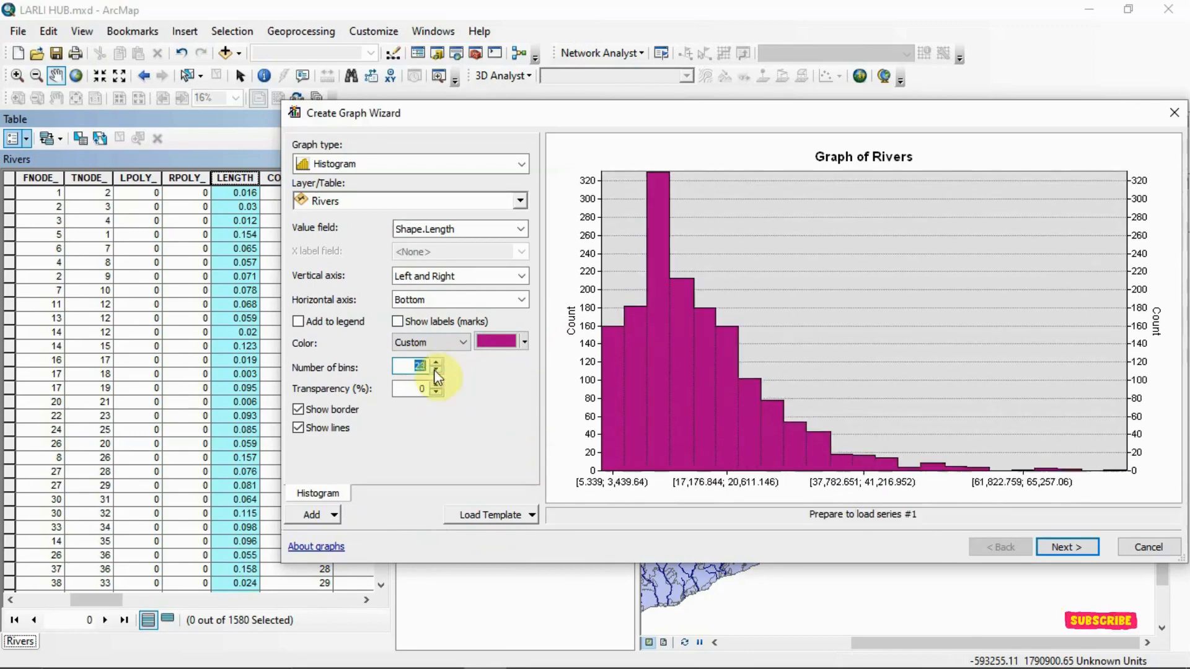
left_click(436, 369)
left_click(436, 369)
left_click(436, 369)
left_click(436, 370)
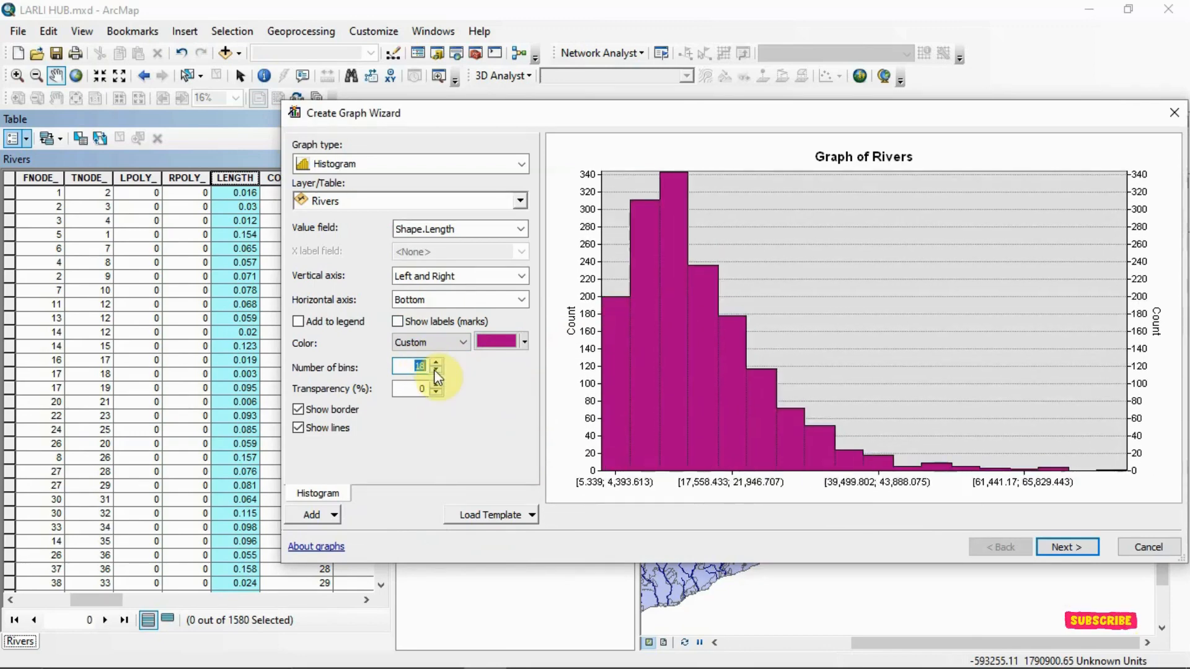
left_click(436, 363)
left_click(436, 364)
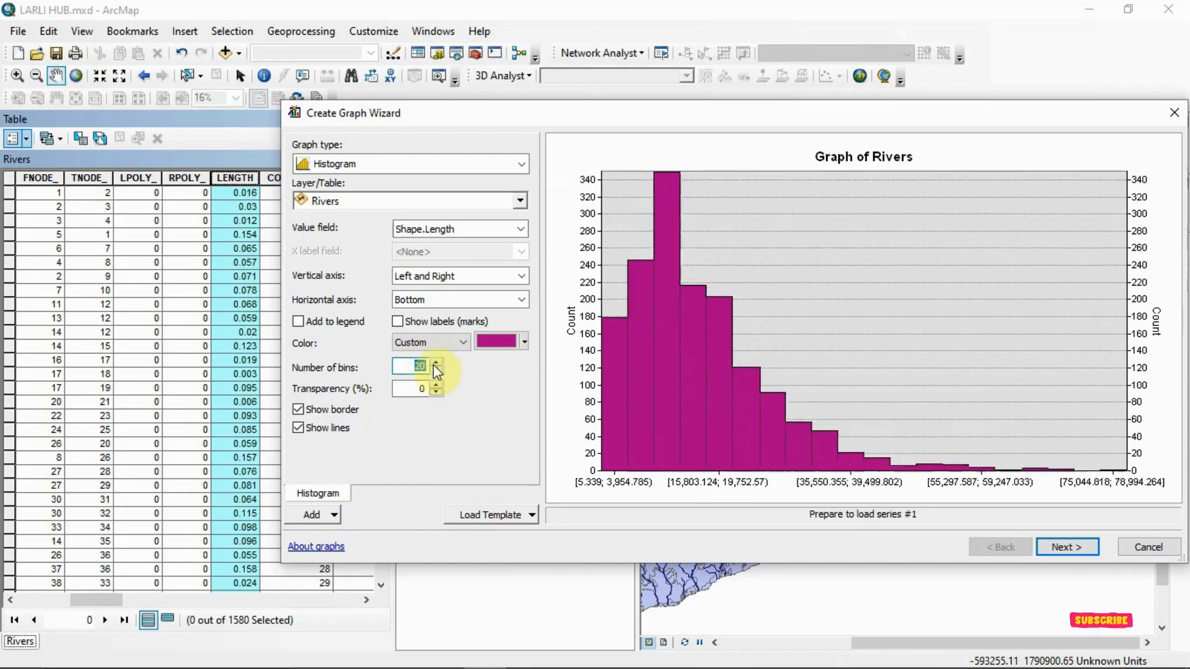
left_click(436, 364)
left_click(436, 364)
left_click(437, 364)
left_click(437, 364)
left_click(437, 364)
left_click(436, 364)
left_click(437, 363)
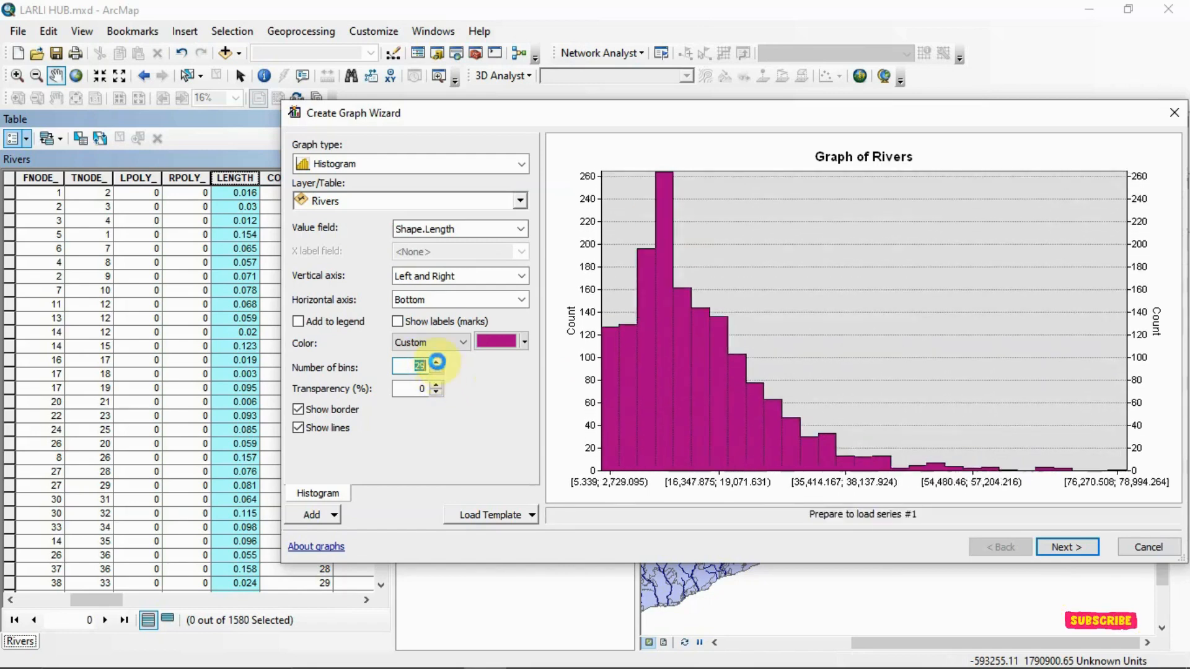
left_click(437, 364)
left_click(436, 363)
left_click(437, 364)
left_click(437, 363)
left_click(437, 363)
left_click(436, 364)
left_click(437, 364)
left_click(437, 364)
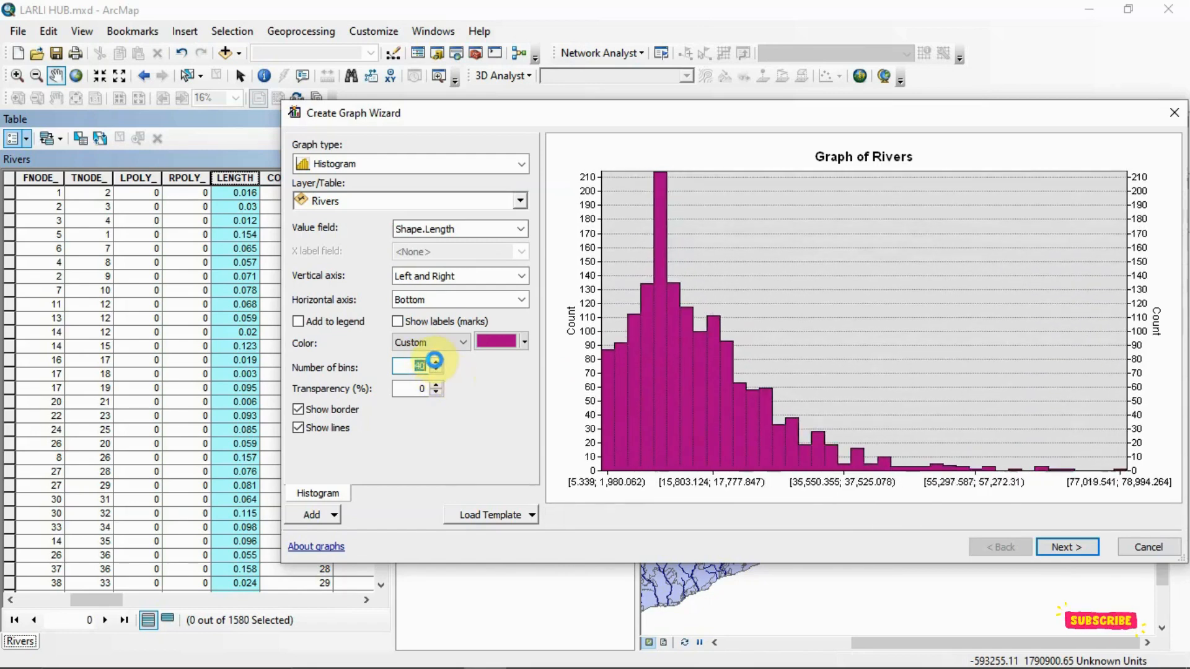
left_click(437, 364)
left_click(437, 364)
left_click(437, 363)
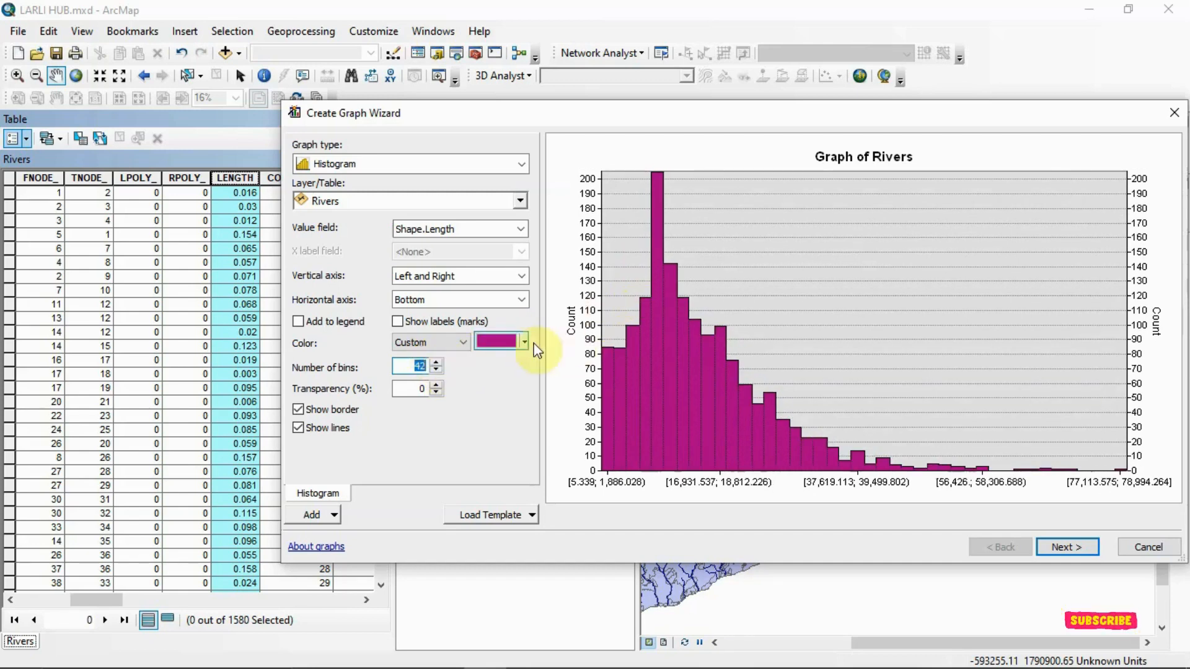
left_click(436, 370)
left_click(436, 370)
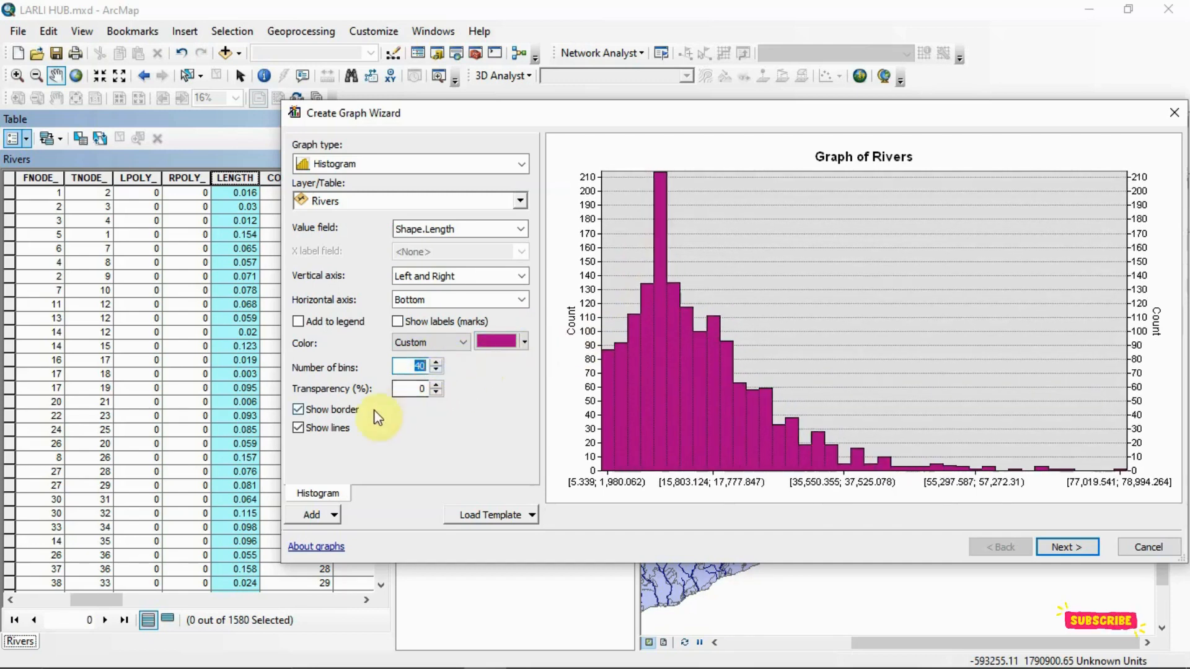
- Try switching off the histogram's border and lines options, and turn both back on
left_click(302, 409)
left_click(303, 409)
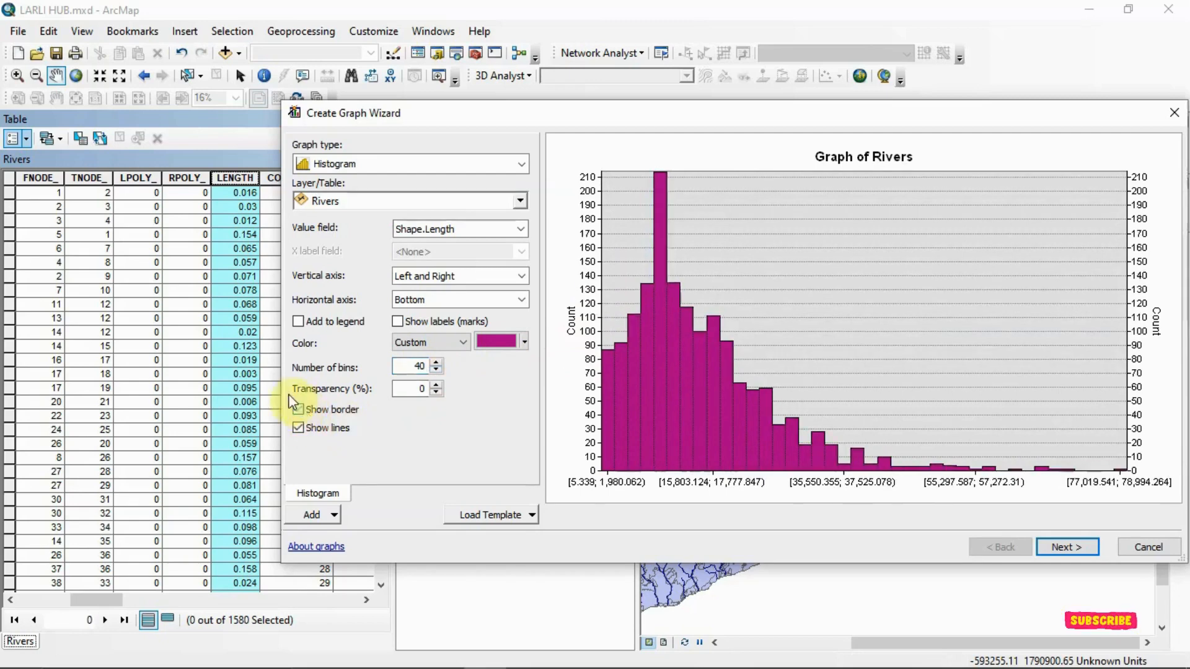
left_click(297, 428)
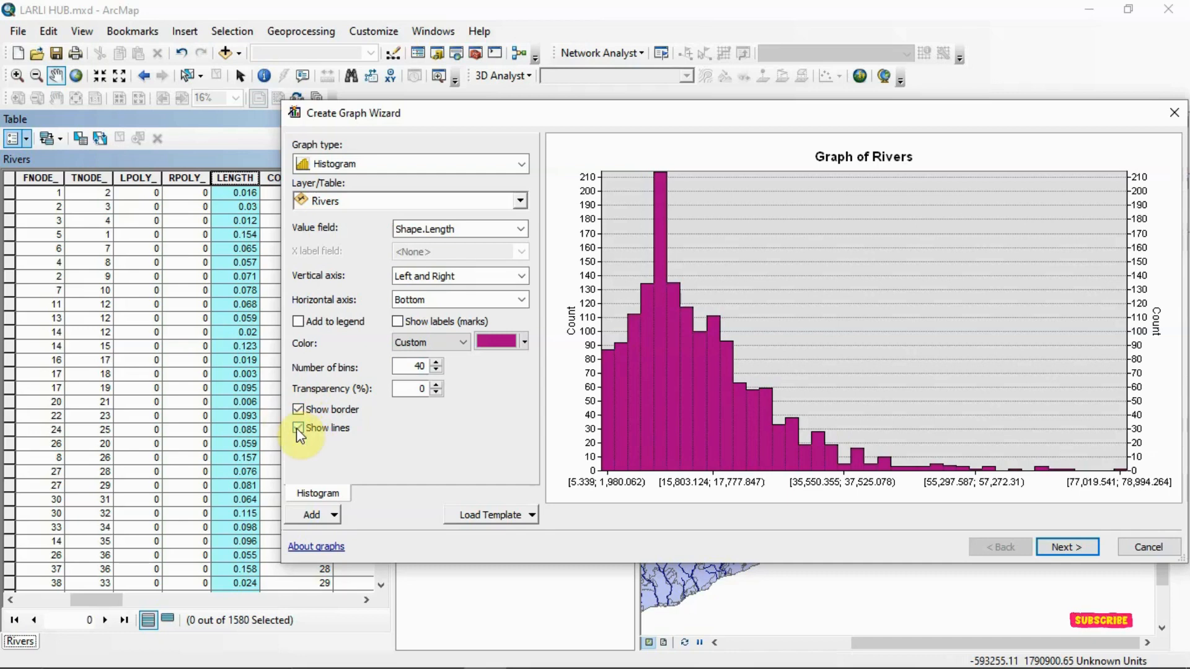
left_click(298, 428)
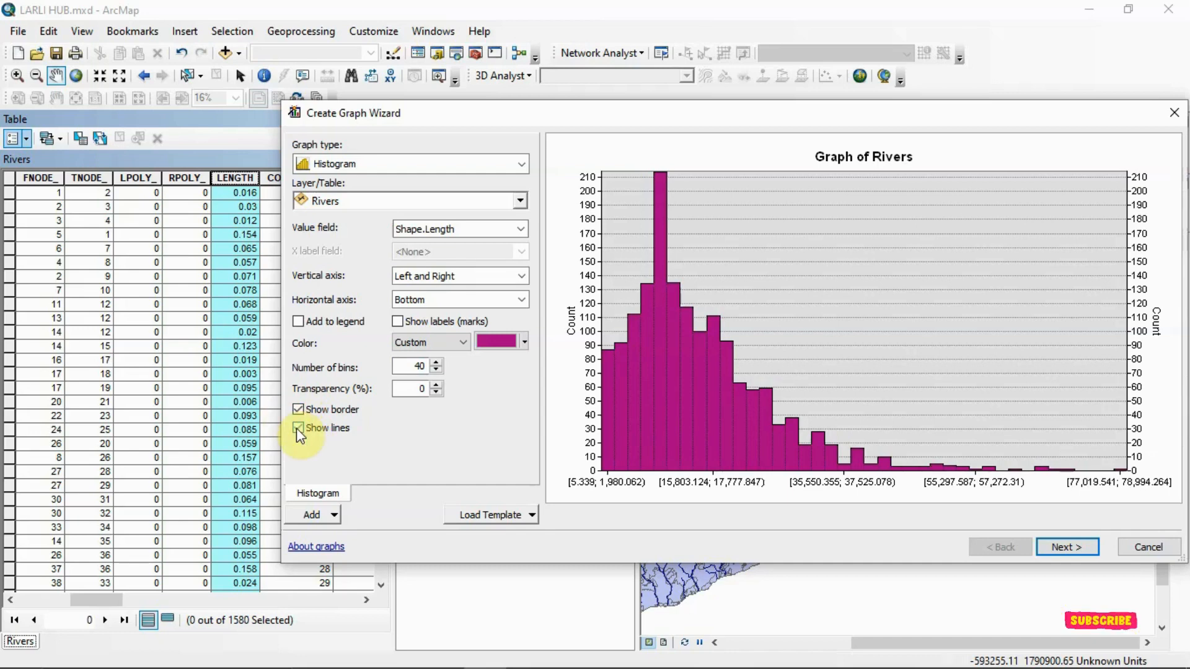
- Try adding a second series of type Vertical Bar to the graph, and remove it again
left_click(334, 518)
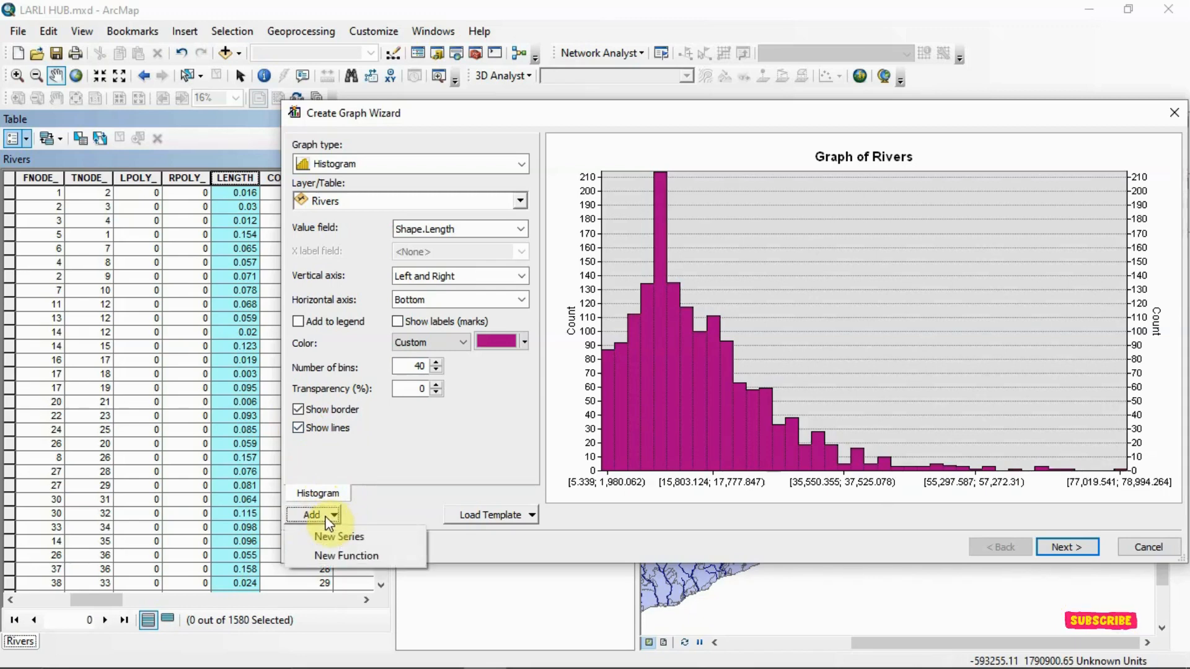
left_click(325, 536)
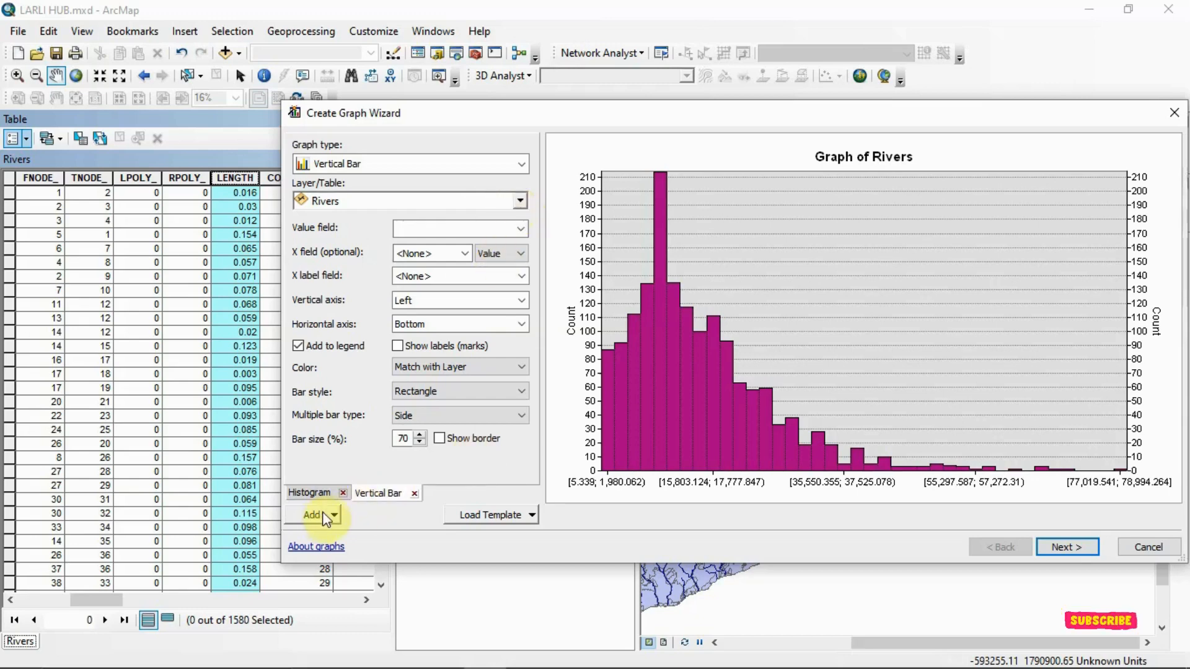
left_click(521, 202)
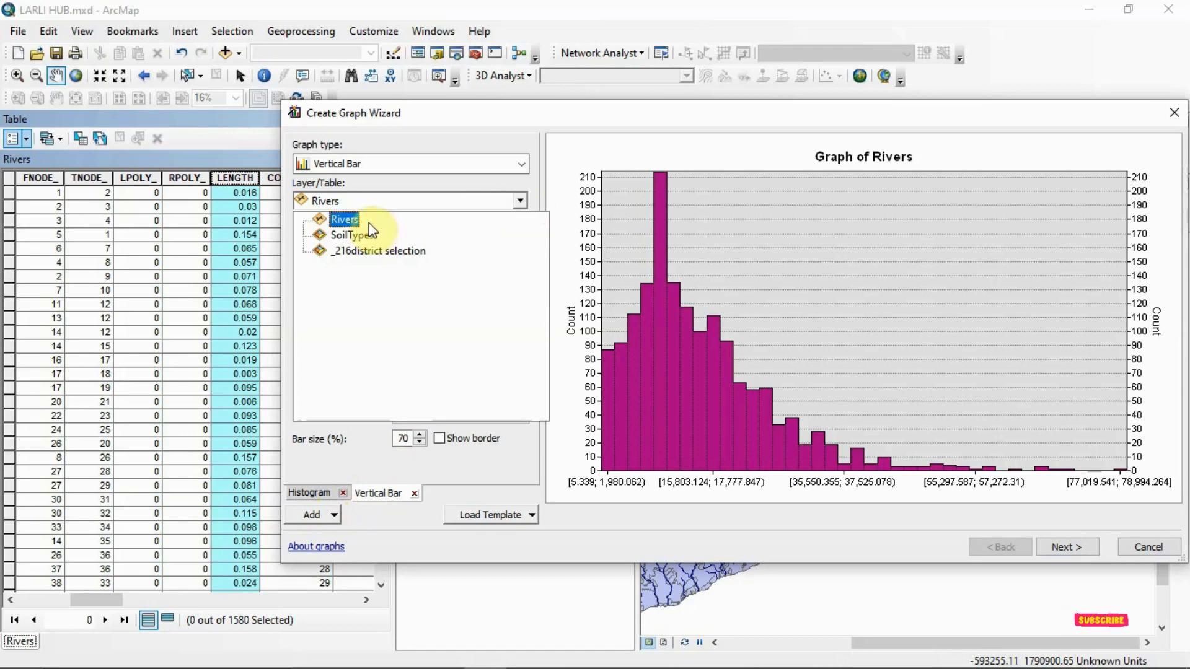
left_click(518, 199)
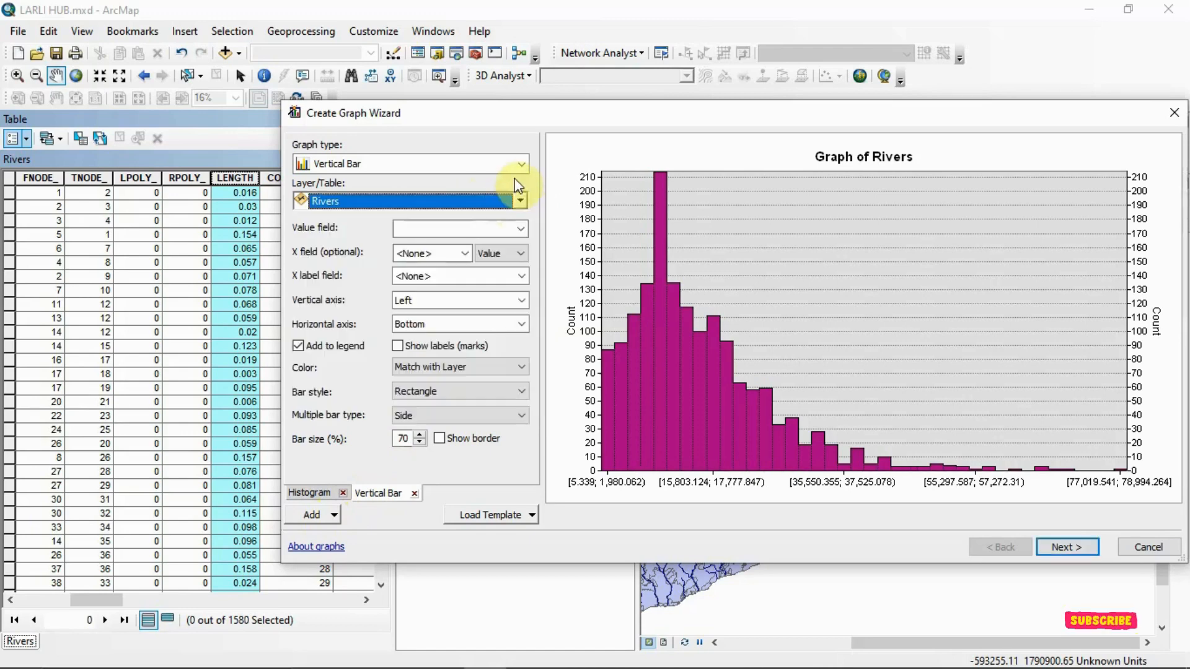
left_click(520, 163)
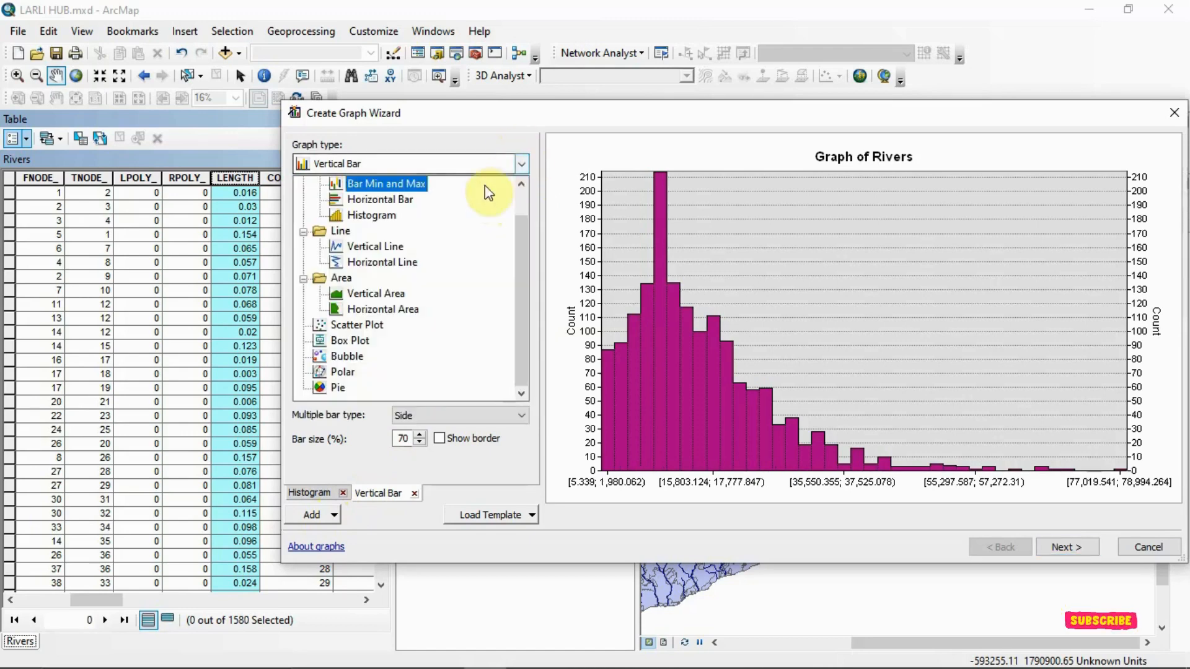
left_click(517, 166)
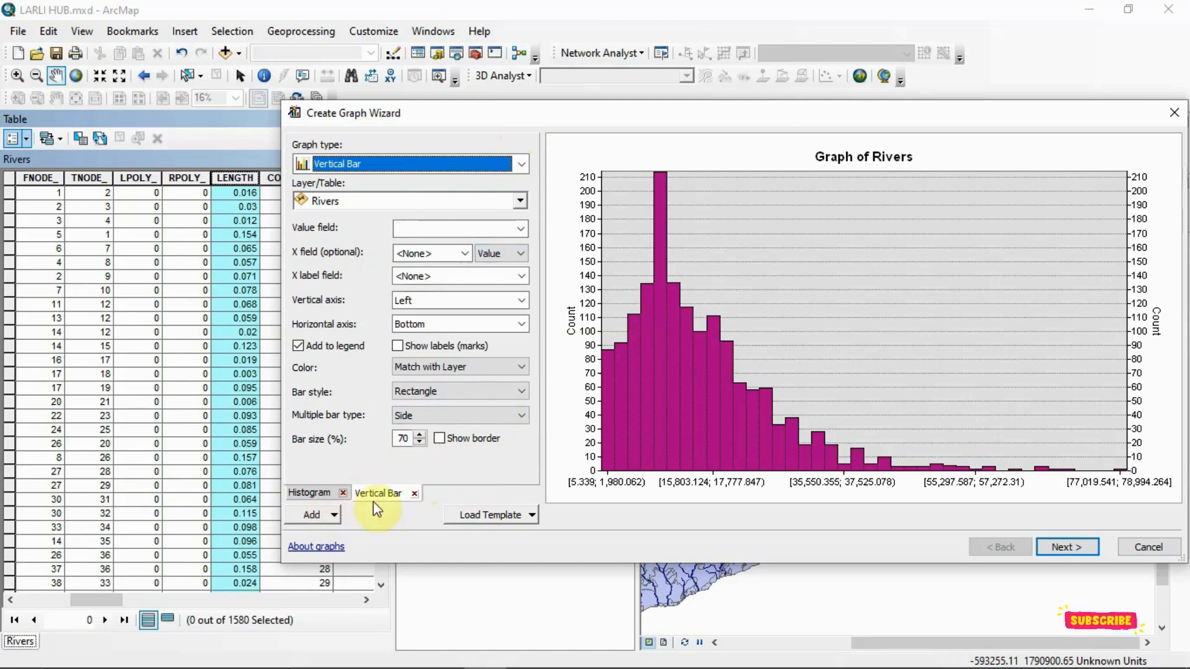
left_click(415, 493)
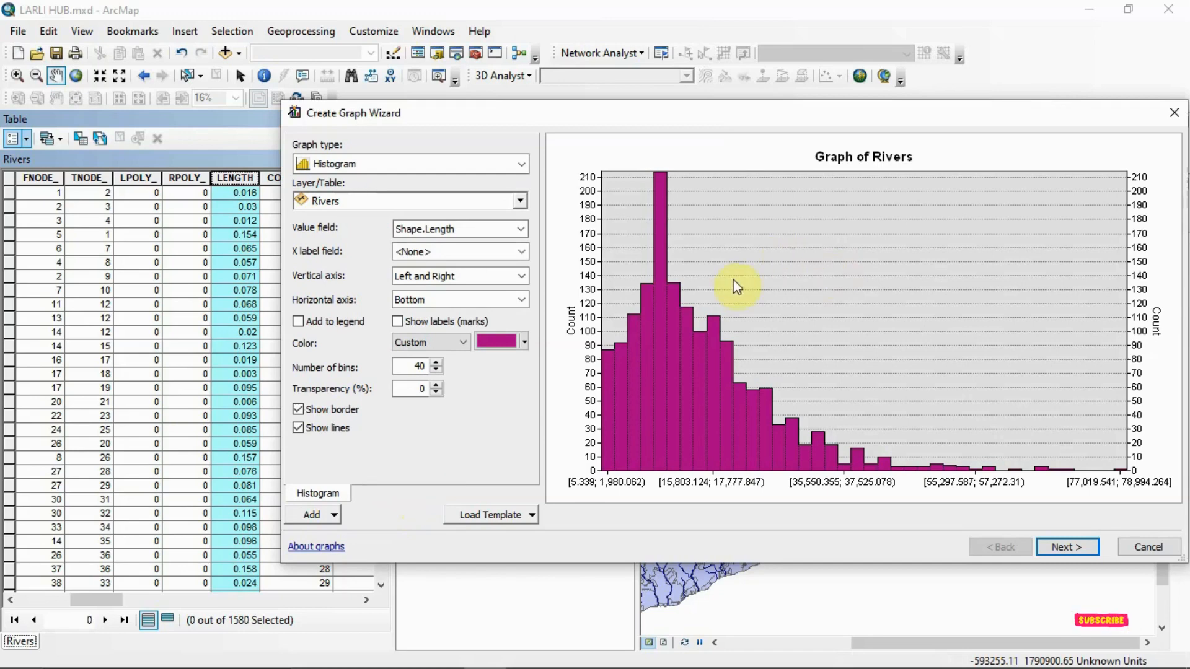
- Add a function to the graph, with Average as its type and the Histogram series as its data source
left_click(318, 514)
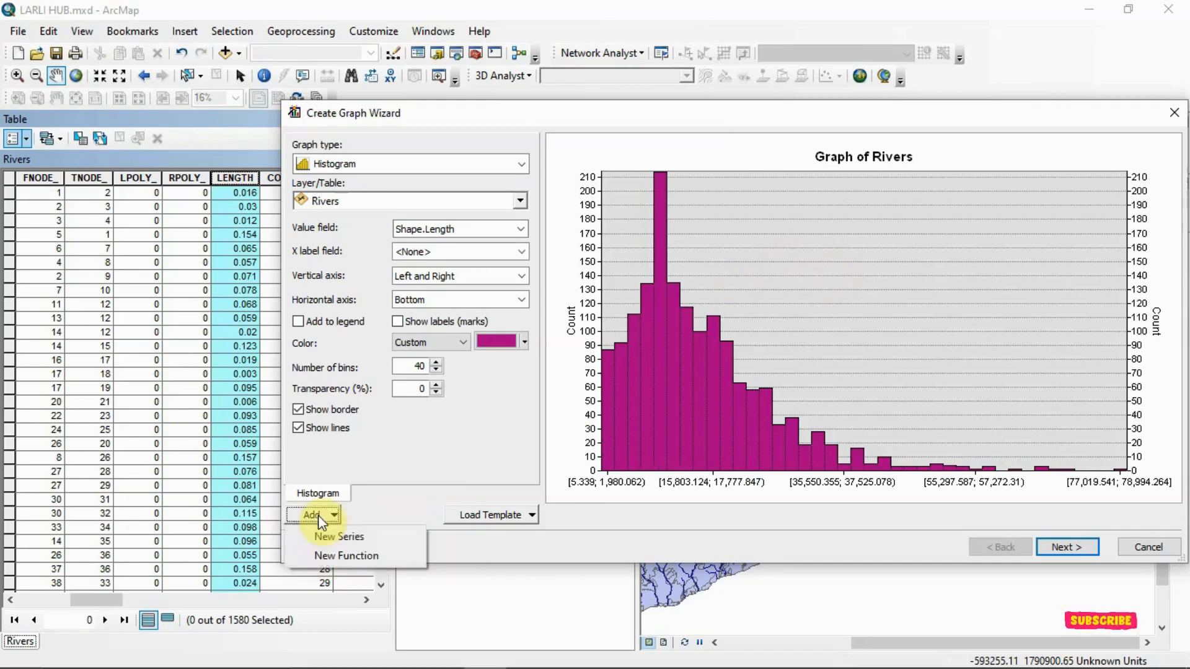
left_click(348, 556)
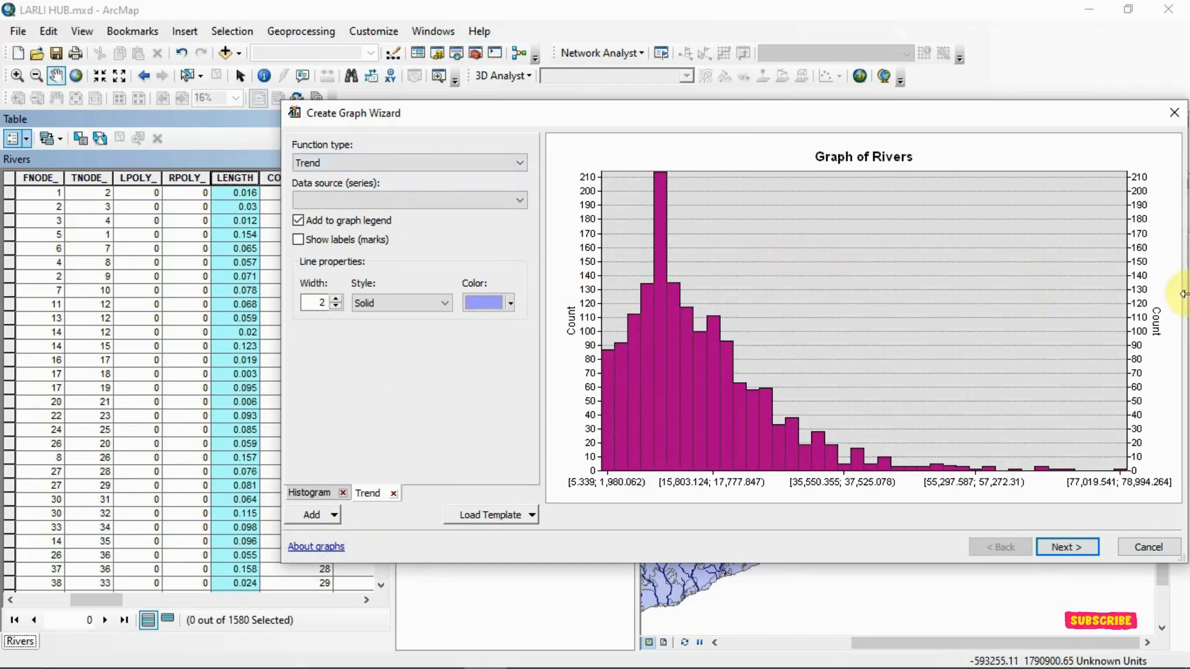
left_click(446, 162)
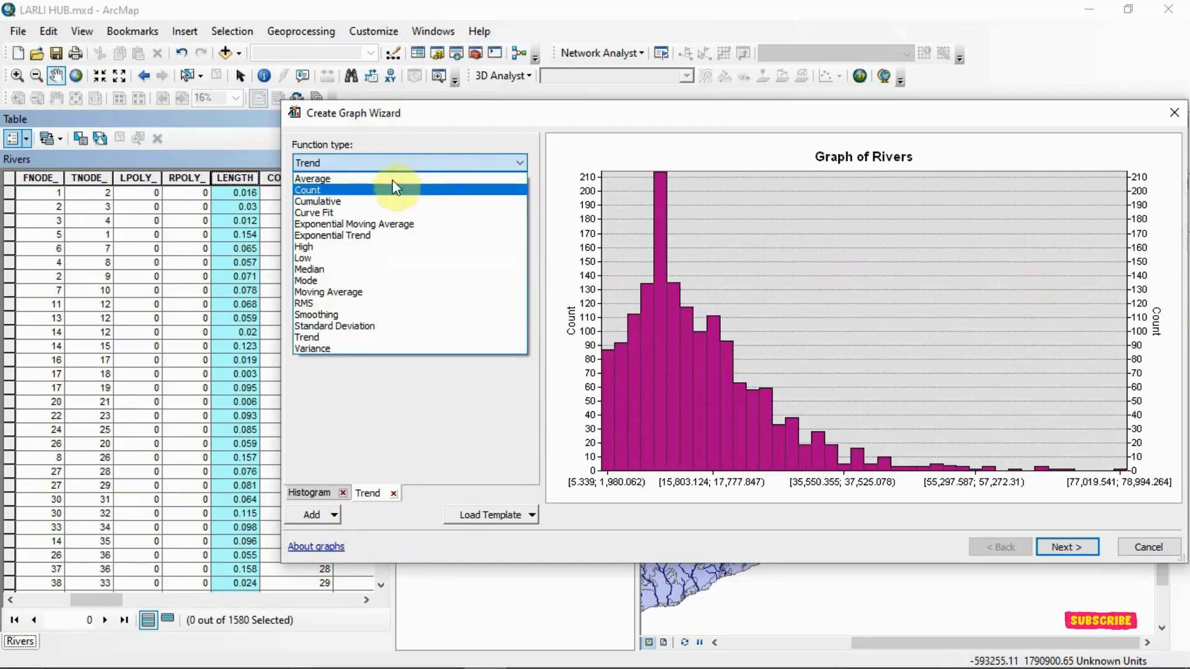
left_click(320, 182)
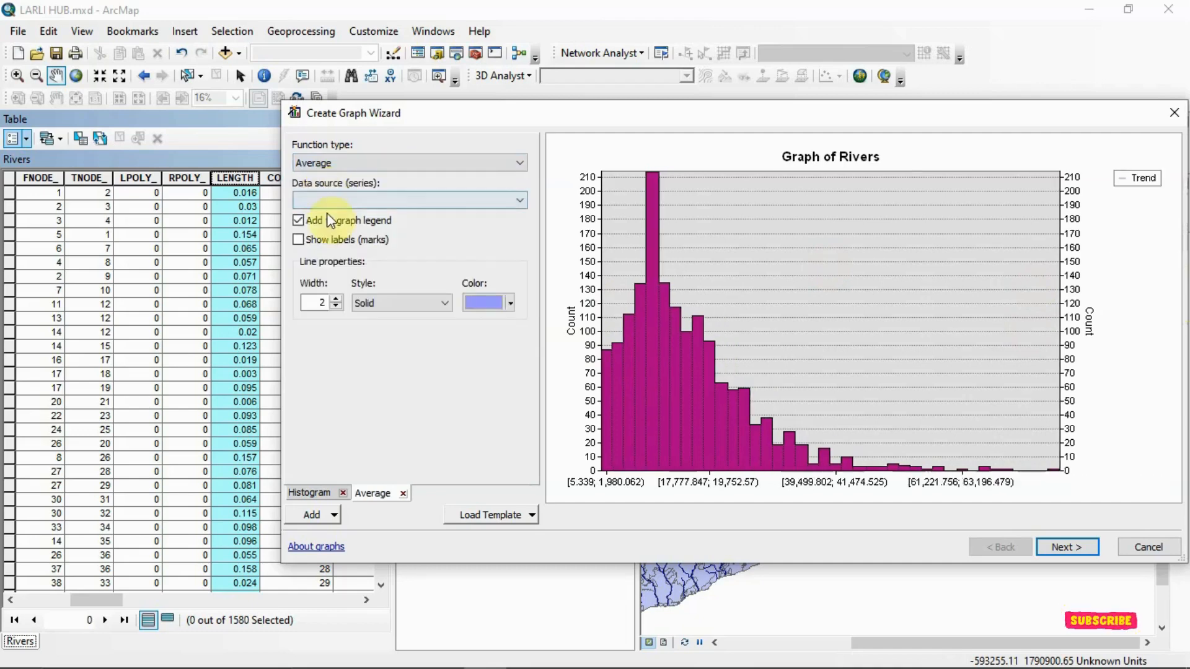
left_click(489, 201)
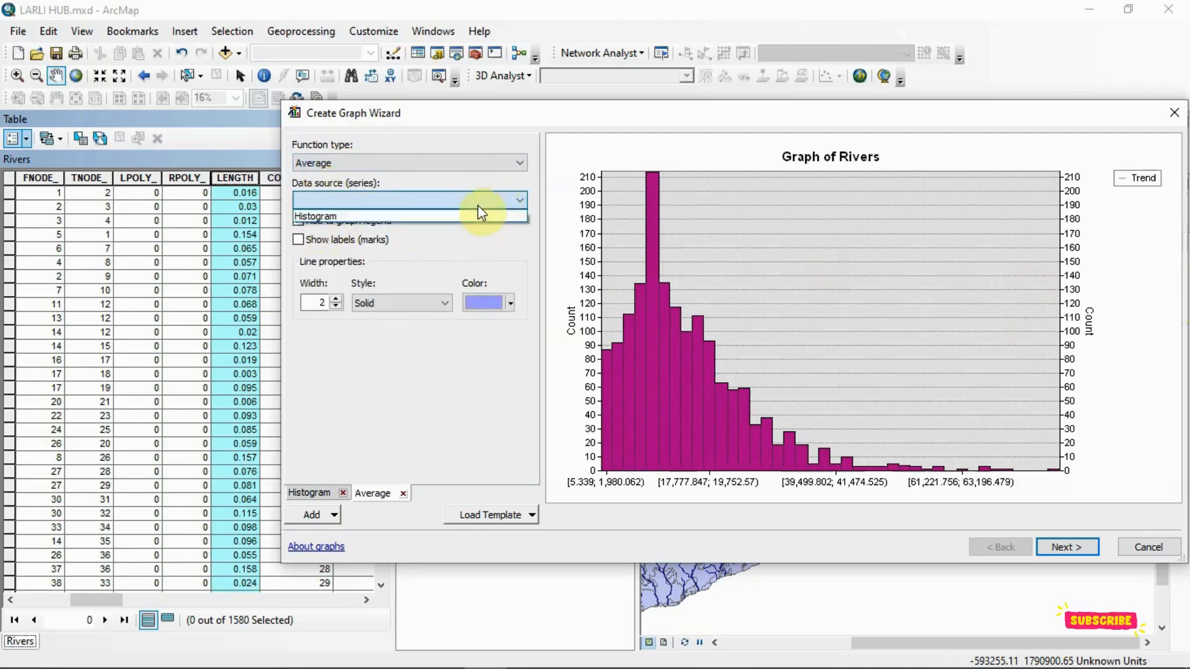
left_click(453, 215)
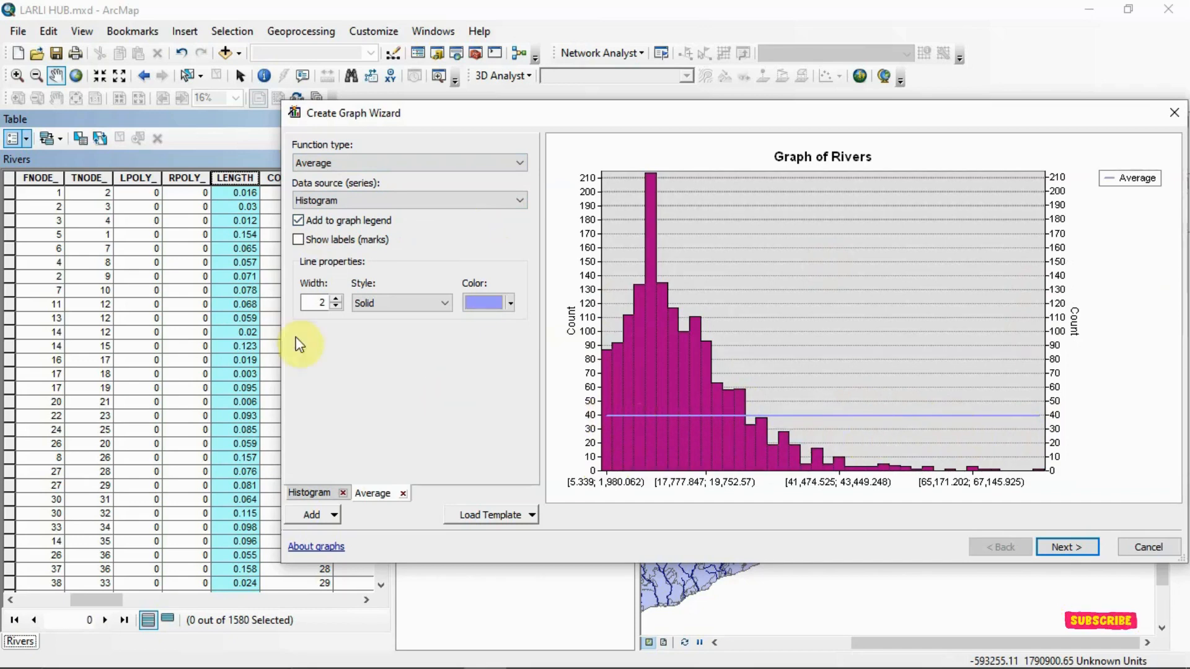
- Try Curve Fit and Exponential Moving Average as the function type over the histogram
left_click(503, 163)
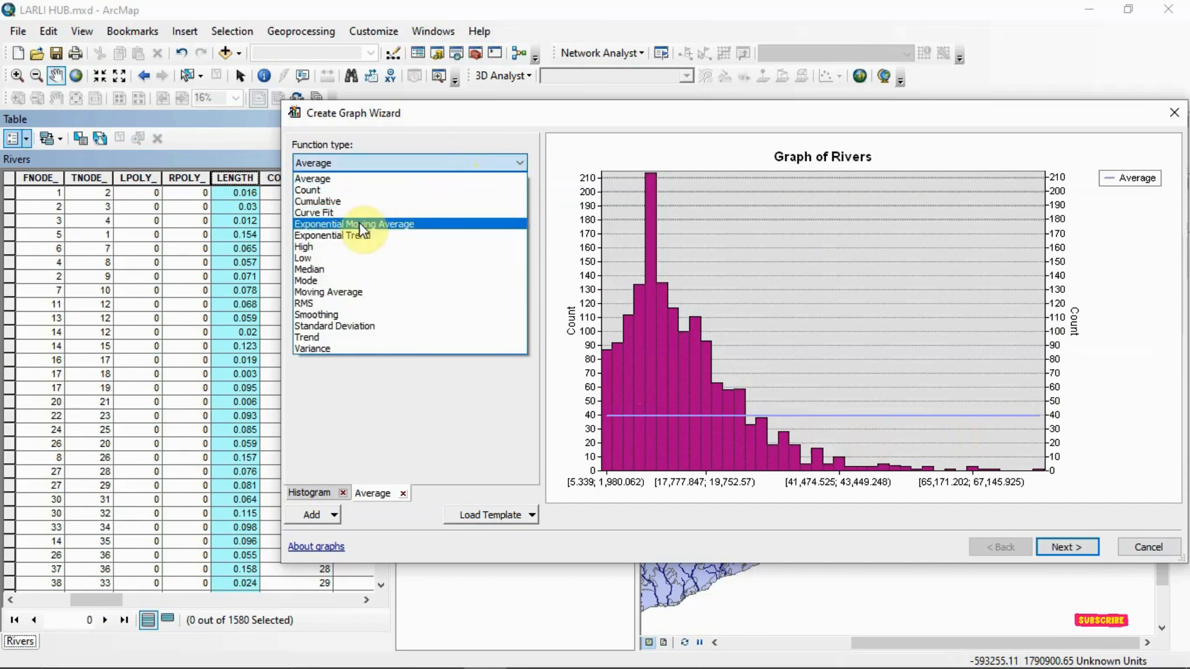
left_click(344, 212)
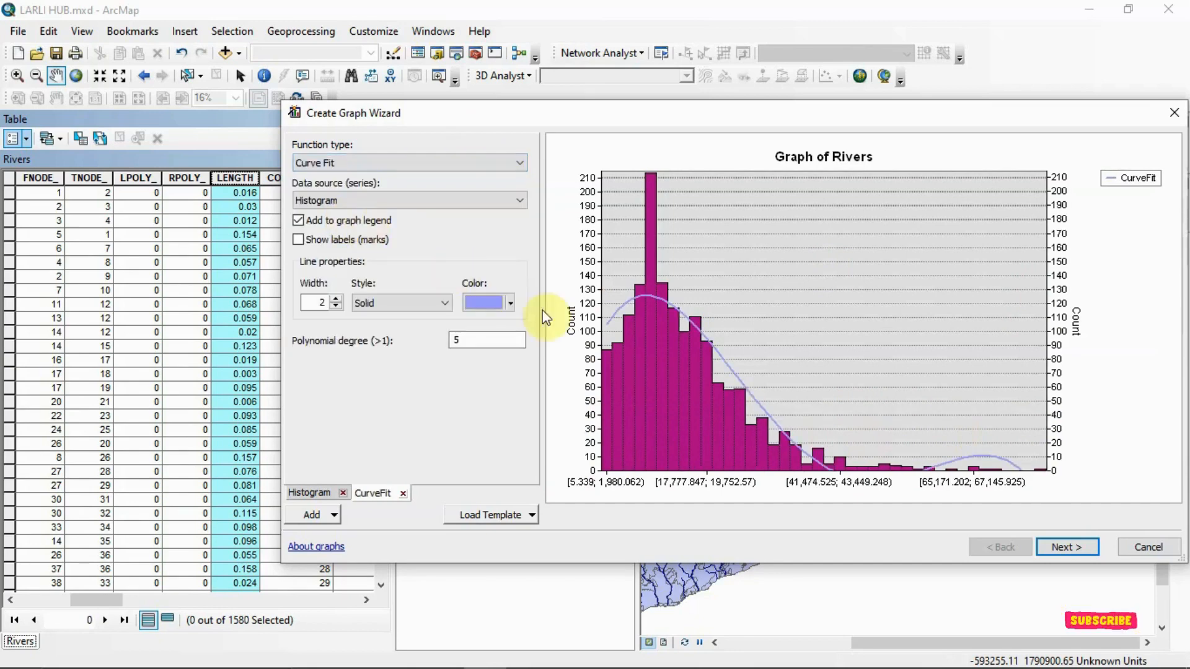
left_click(663, 291)
left_click(651, 306)
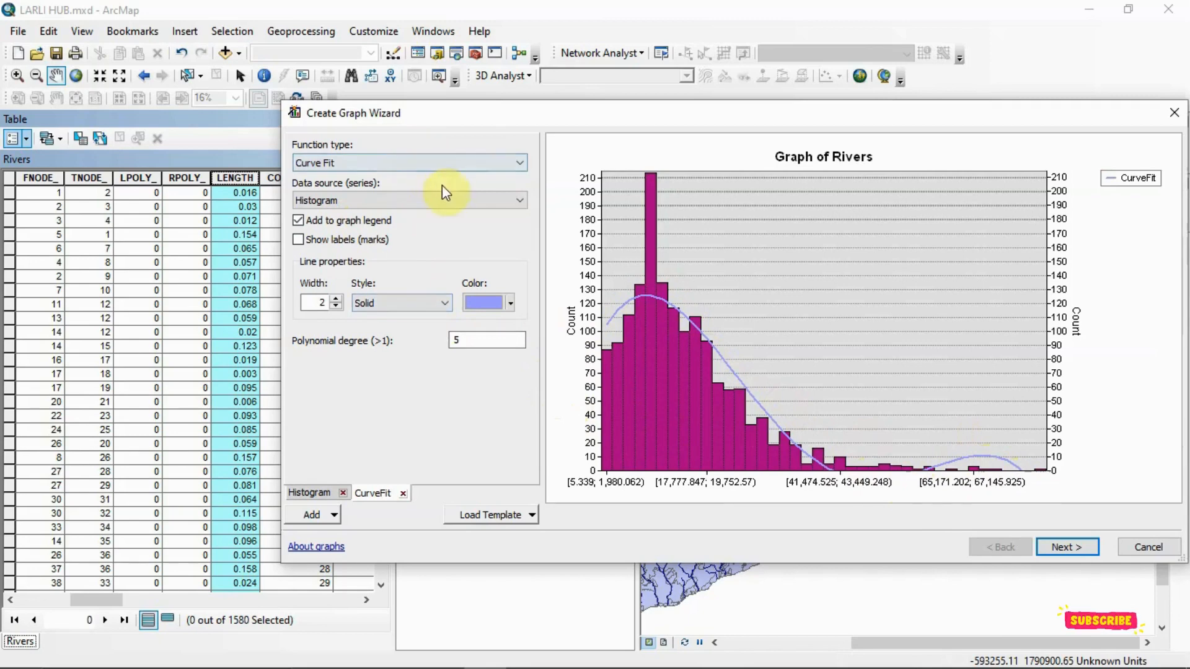
left_click(487, 162)
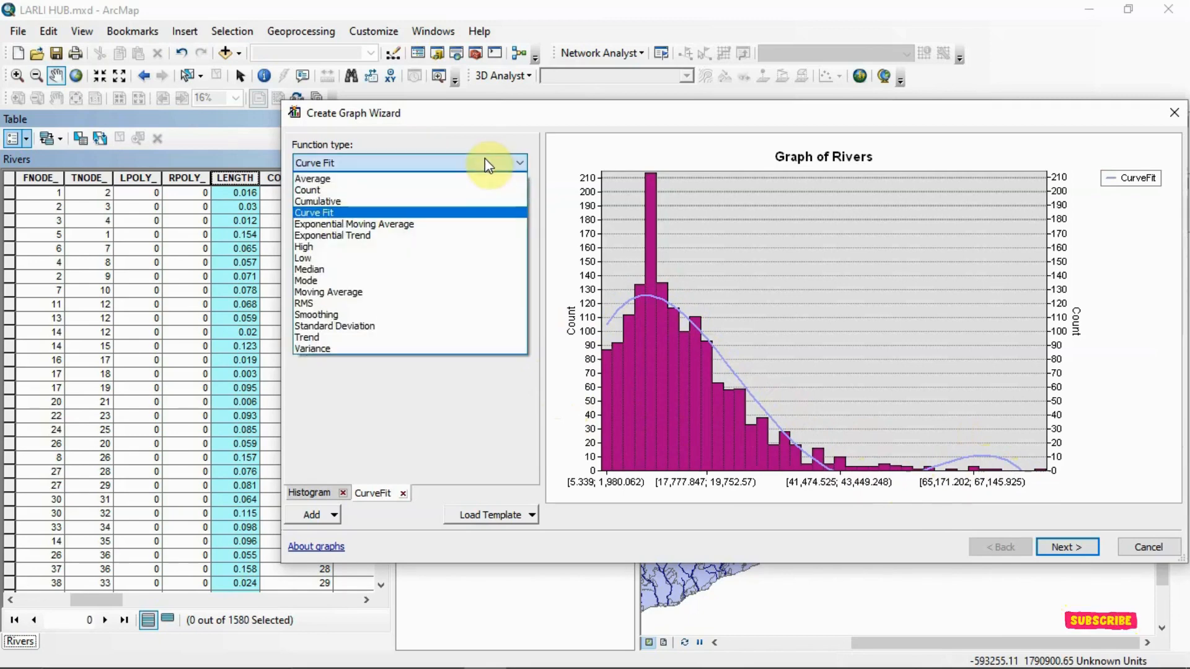
left_click(445, 225)
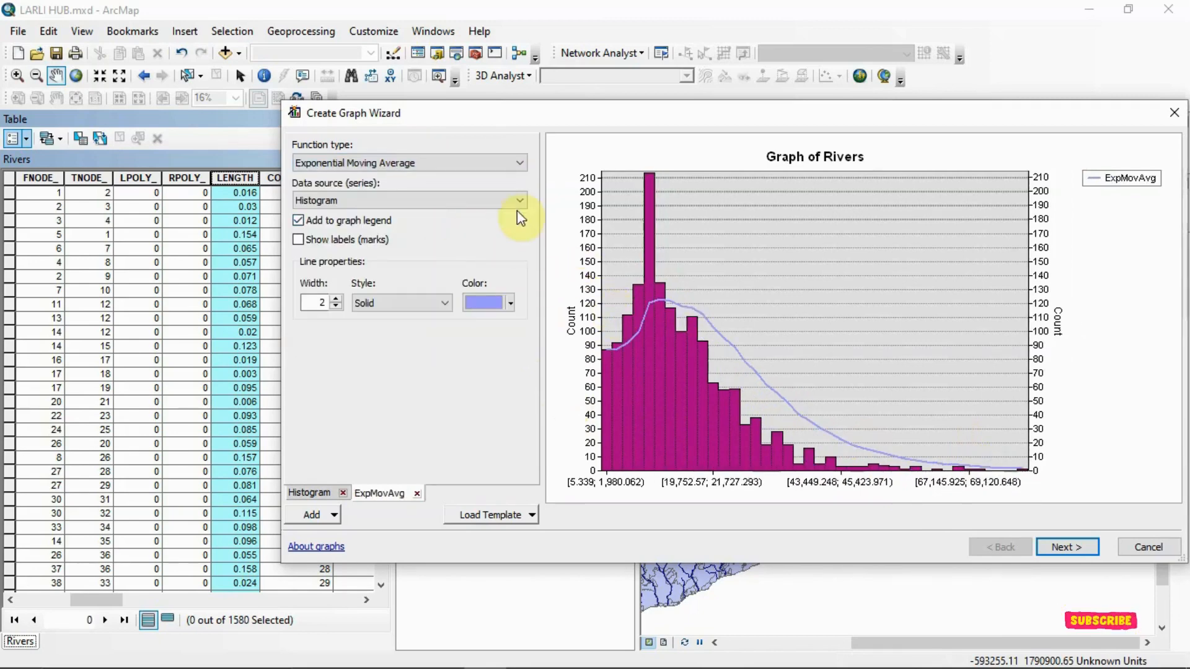
- Try the Median and Mode function types on the histogram series
left_click(514, 165)
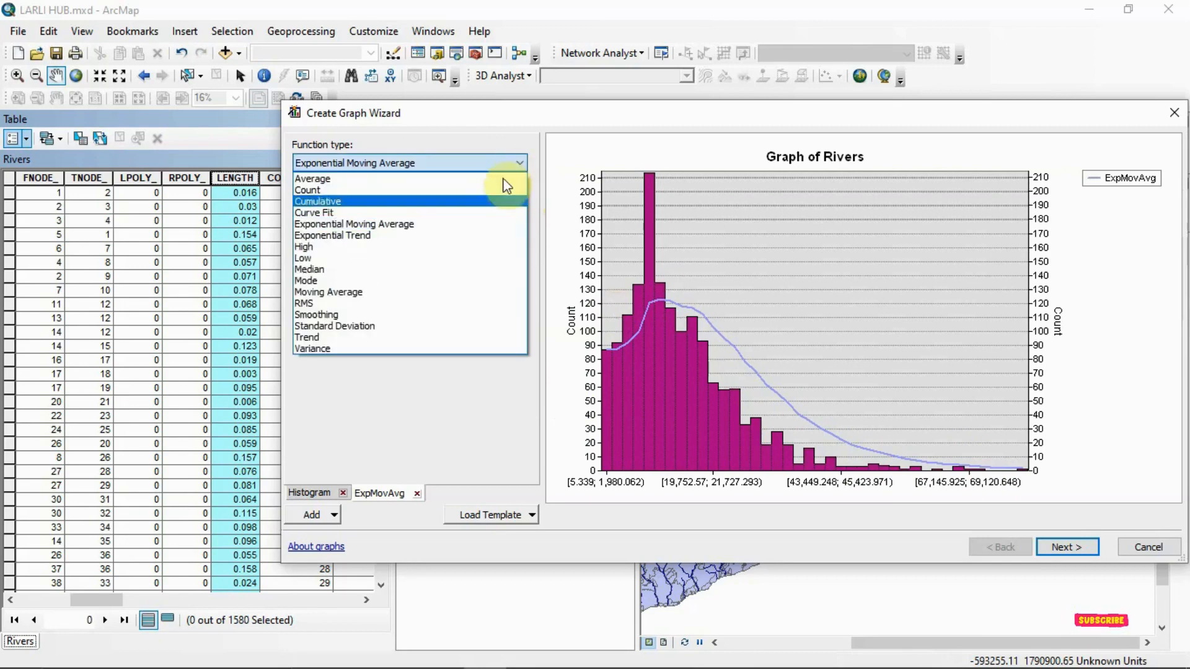
left_click(446, 269)
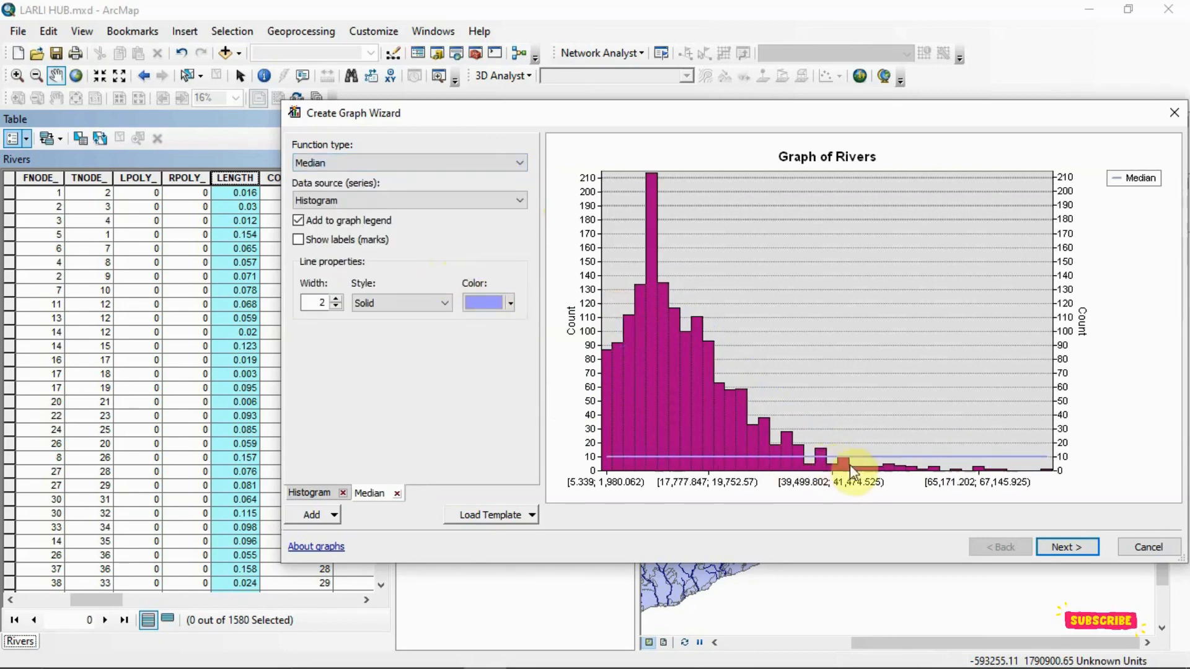
left_click(501, 203)
left_click(485, 200)
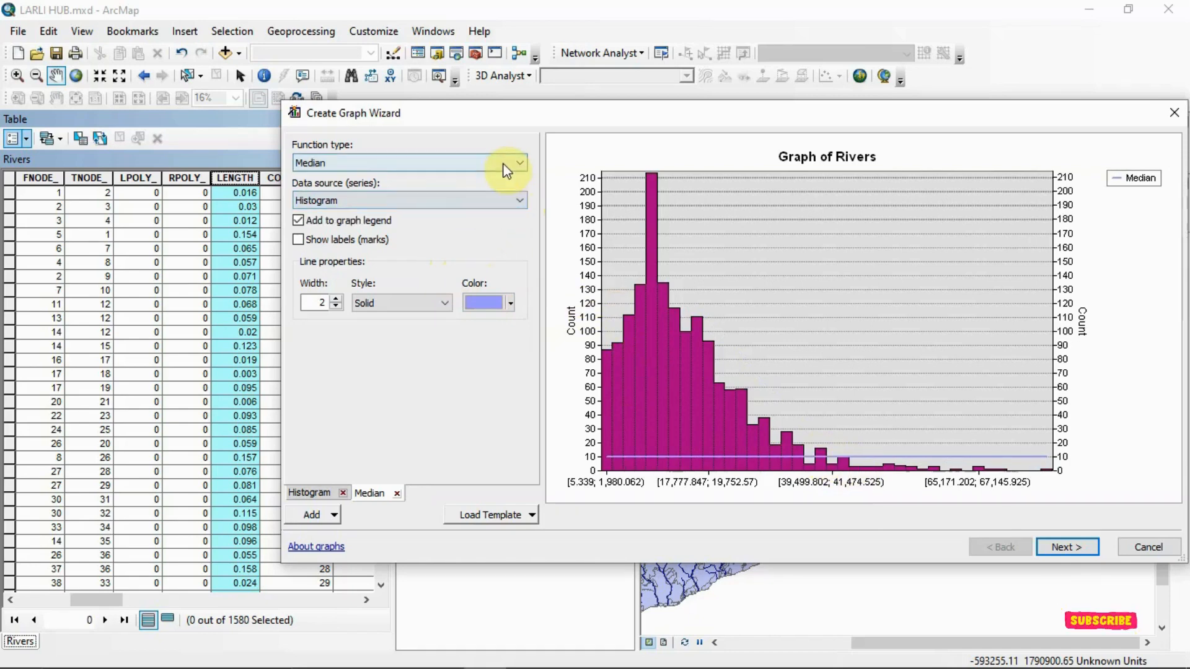
left_click(512, 162)
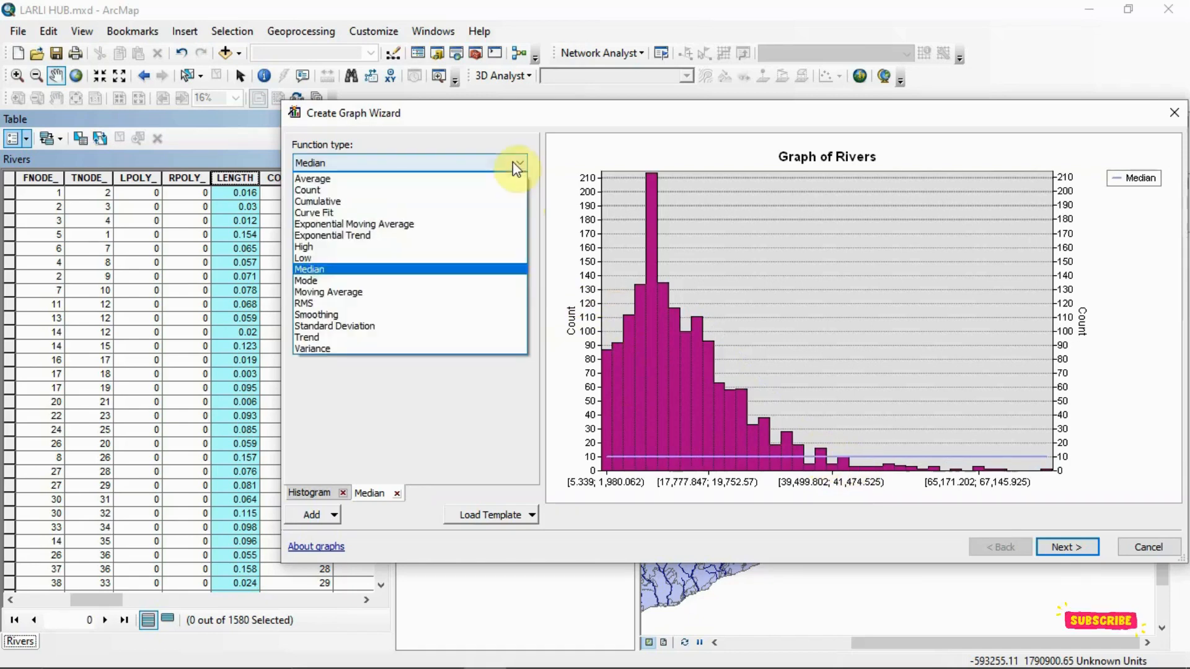
left_click(411, 281)
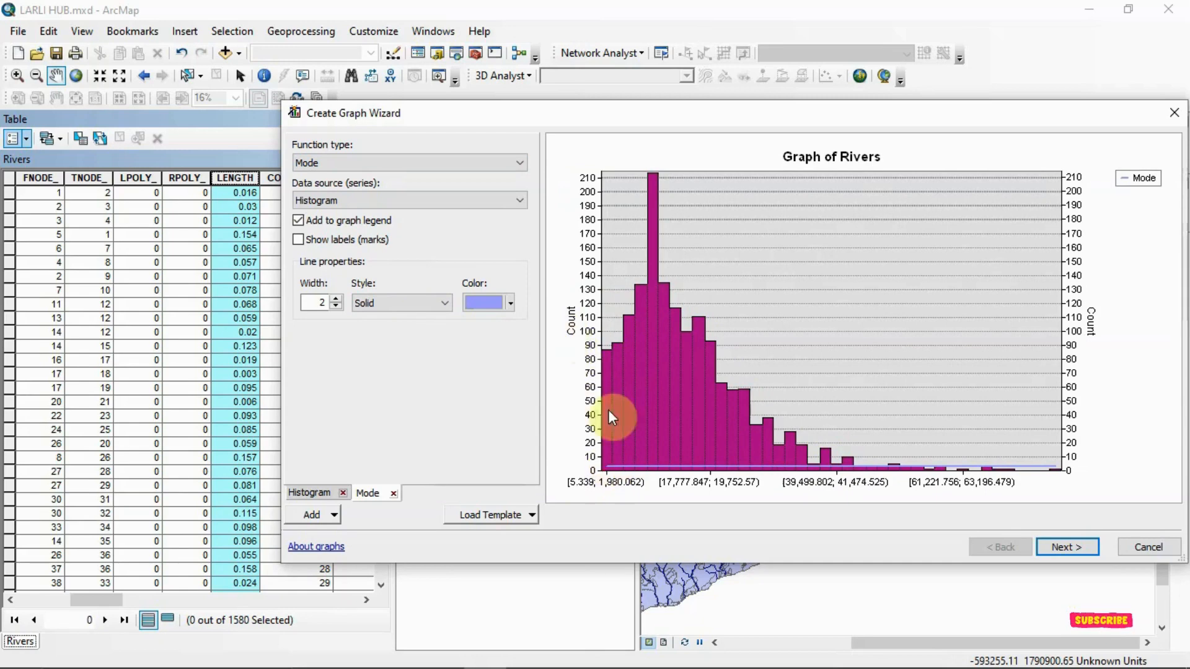
- Try Standard Deviation, Trend and Variance as the function type for the histogram series
left_click(501, 164)
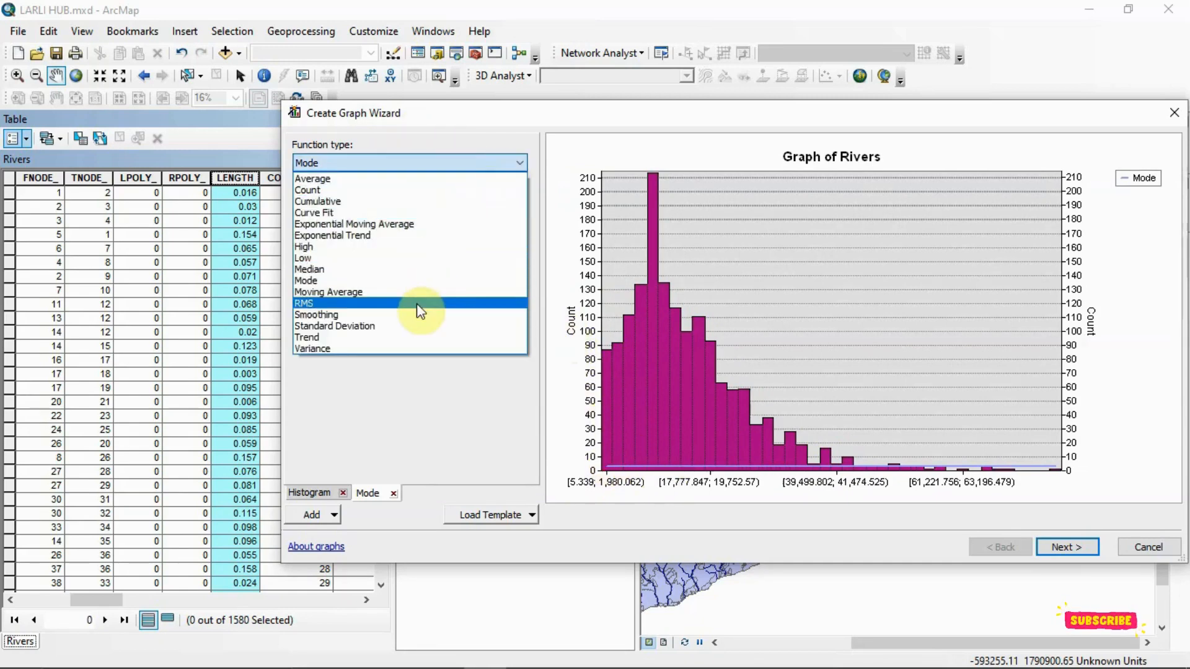
left_click(416, 326)
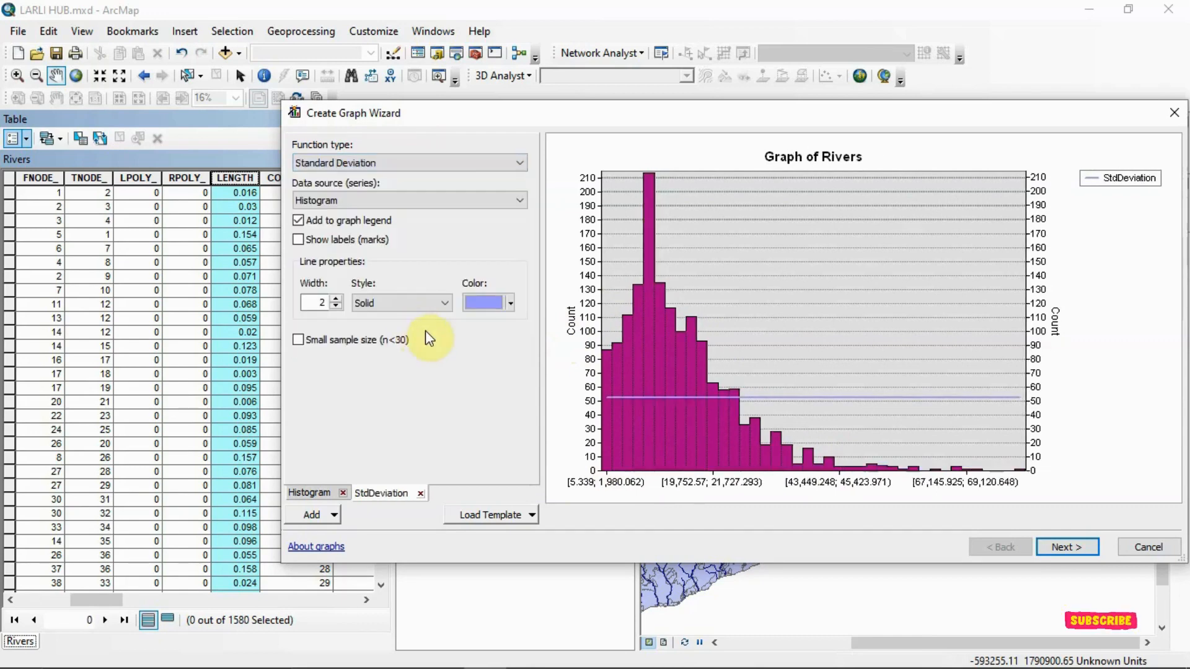
left_click(516, 164)
left_click(389, 338)
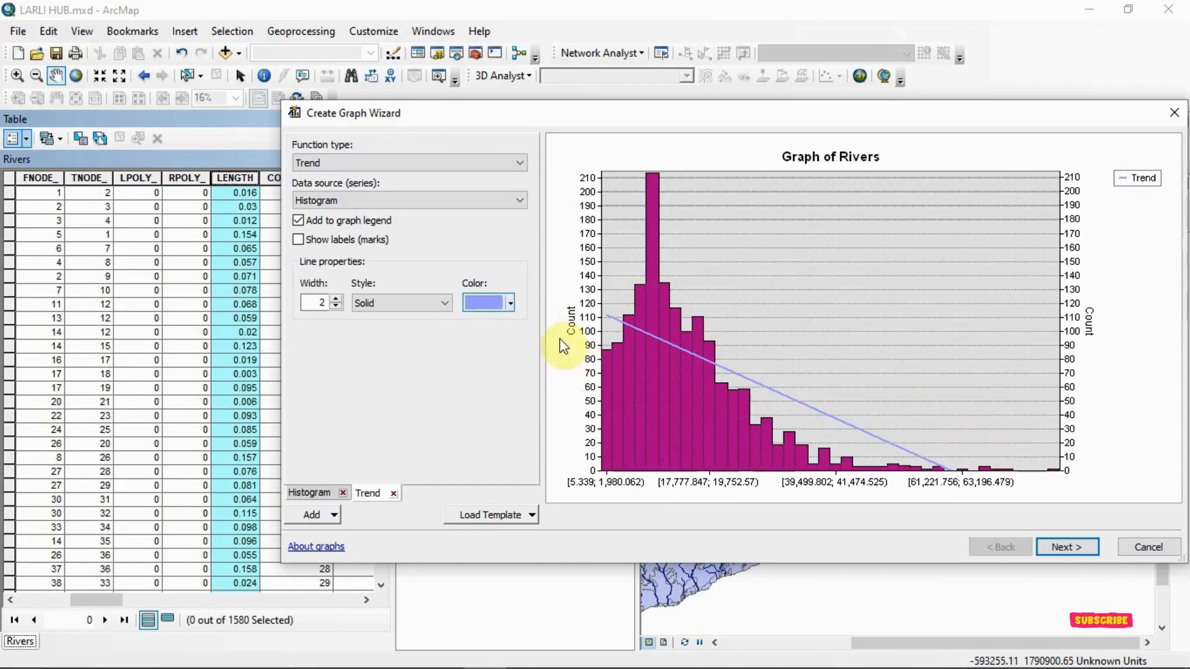
left_click(519, 163)
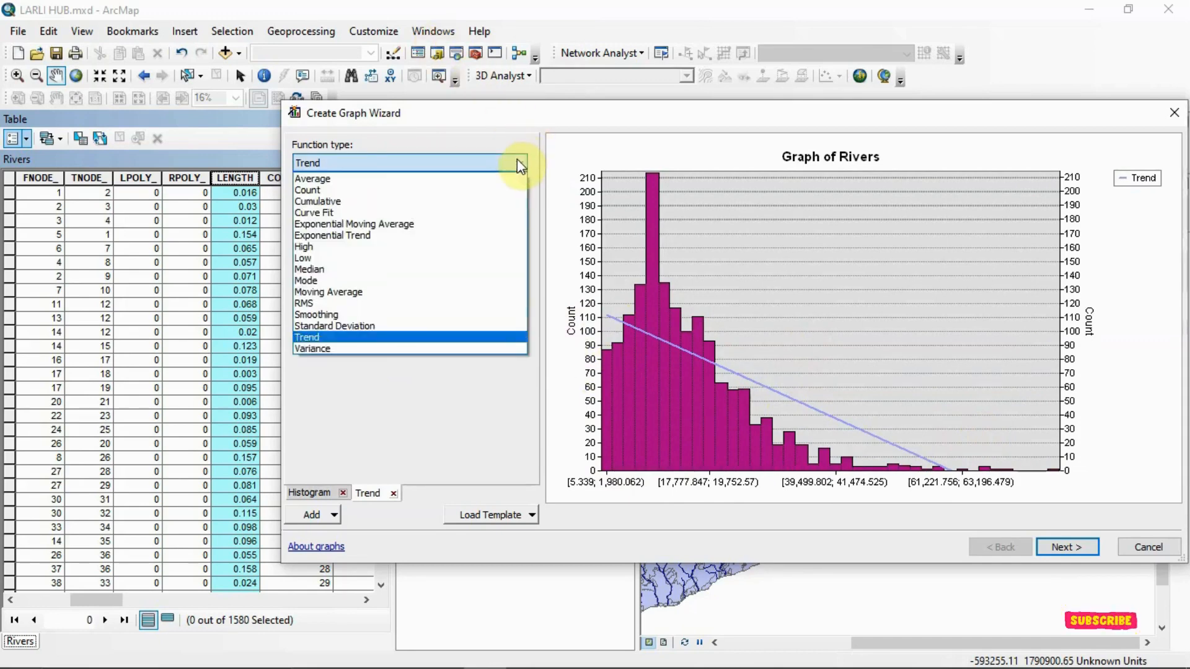
left_click(382, 347)
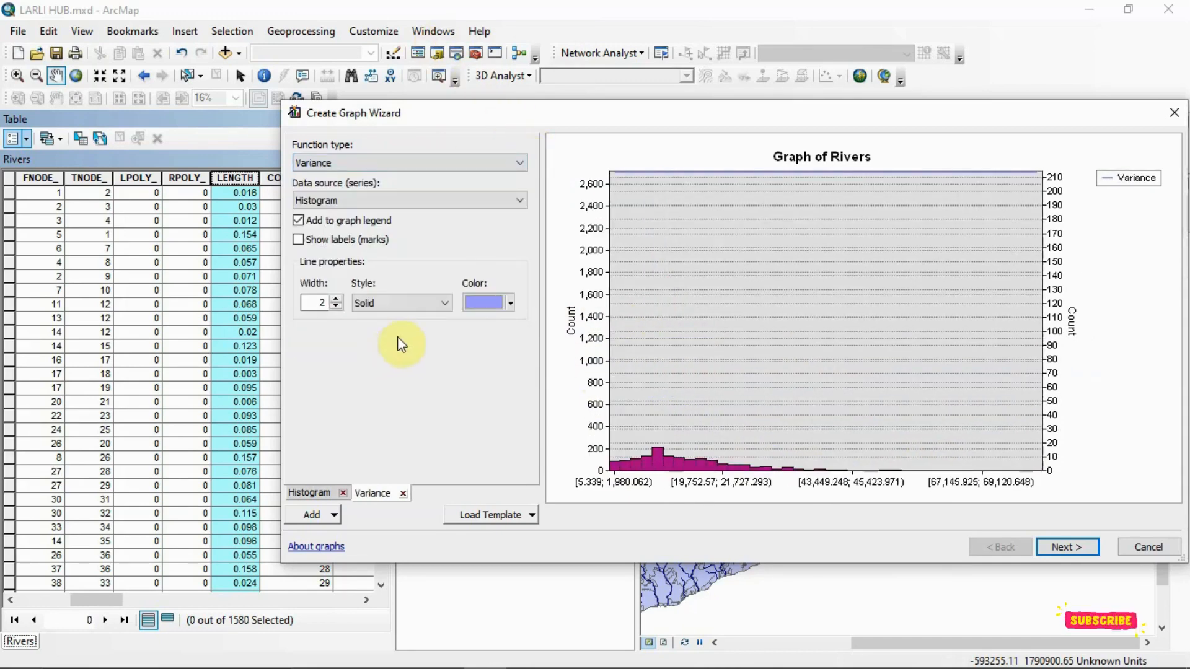
- Set the function type to Exponential Moving Average, and try toggling its labels and legend entry, leaving only the legend entry on
left_click(519, 165)
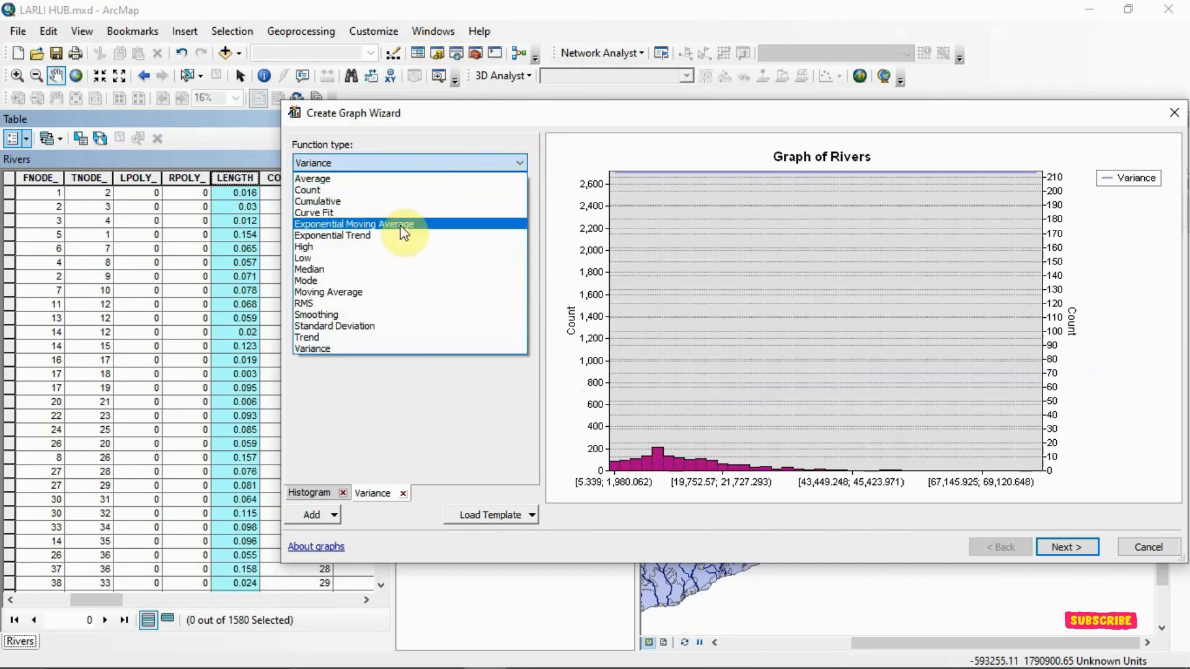
left_click(401, 224)
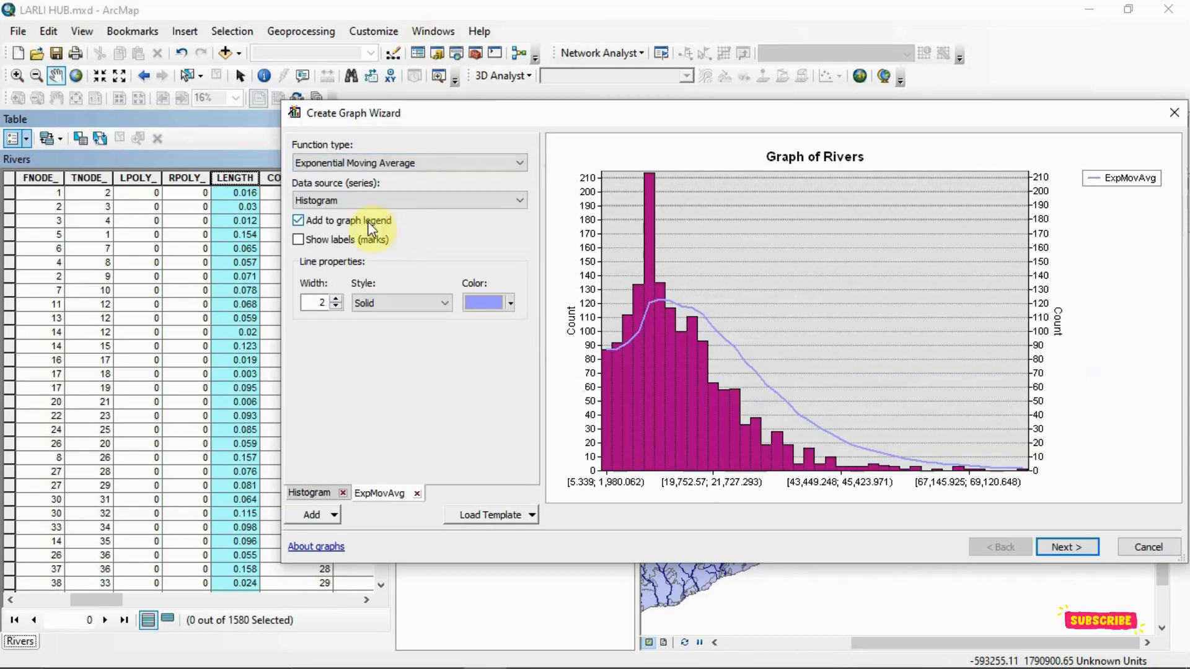
left_click(300, 240)
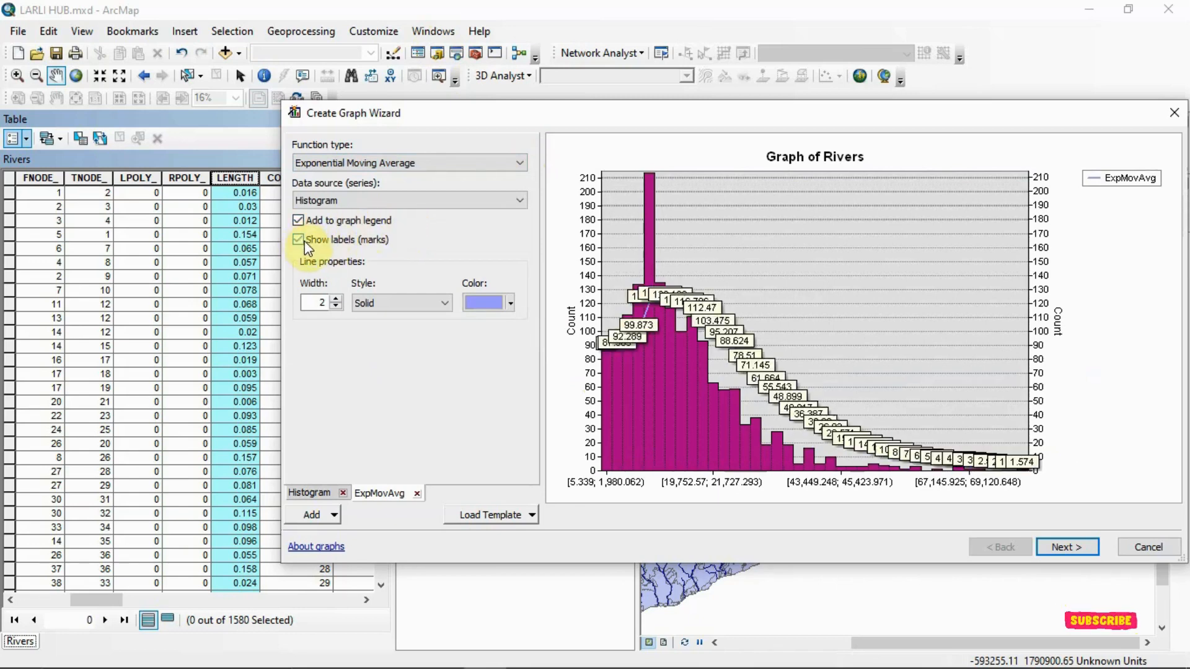
left_click(299, 240)
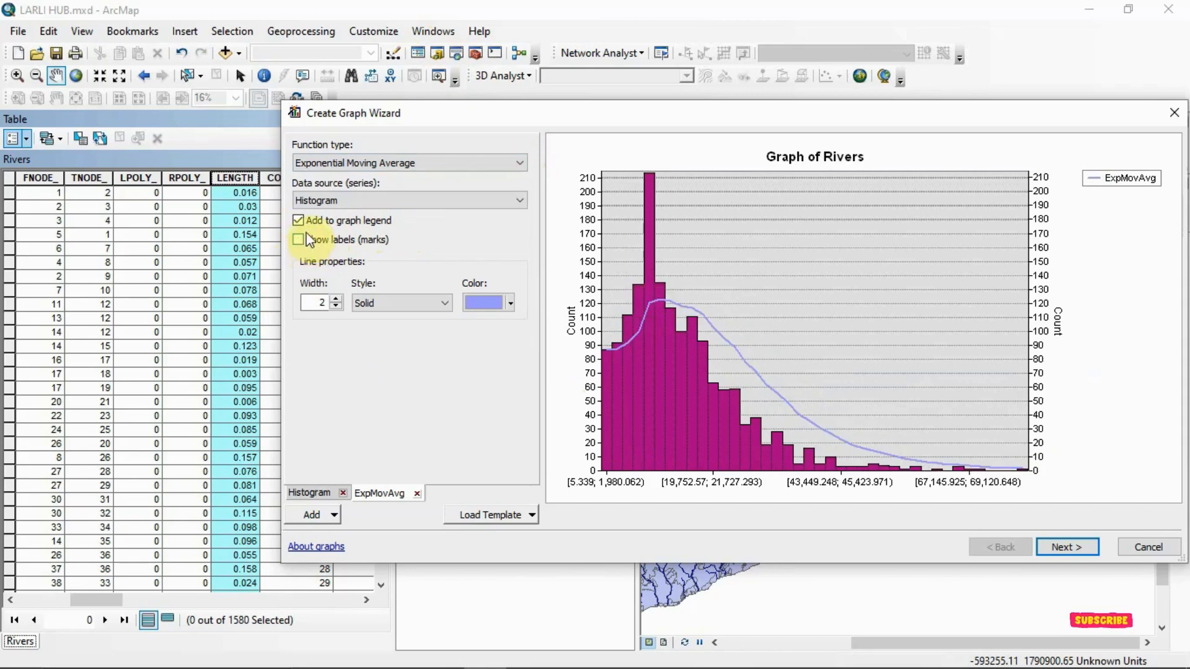
left_click(297, 225)
left_click(298, 224)
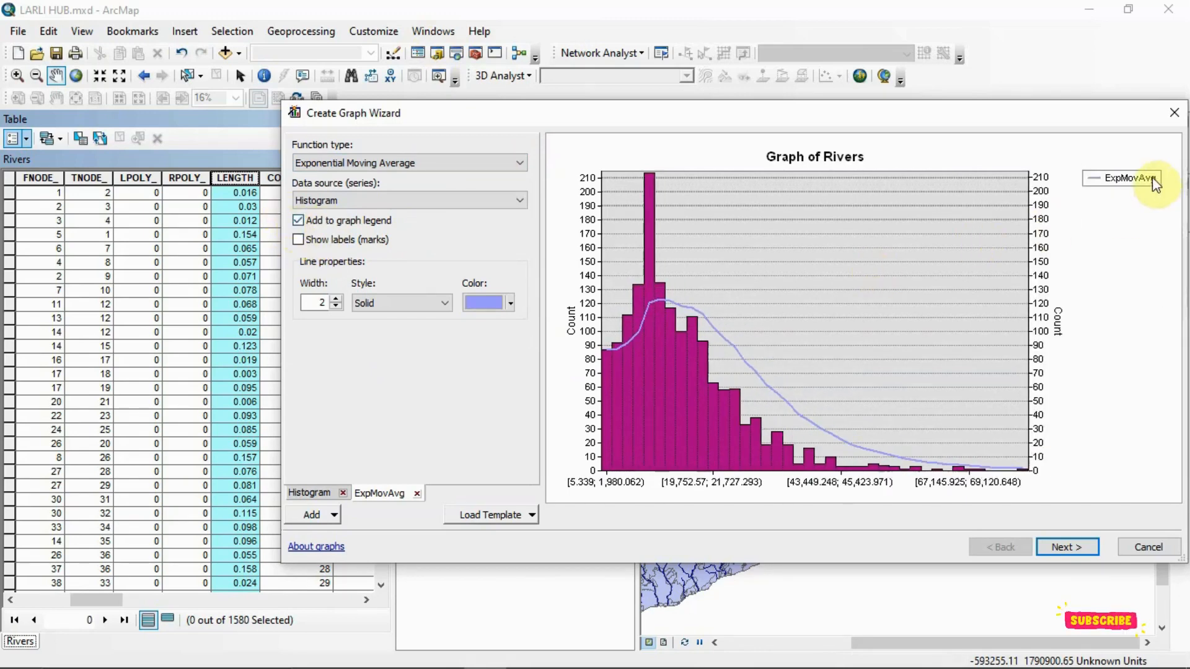
- Try thicker widths for the moving average line, and set its width to 1
left_click(336, 307)
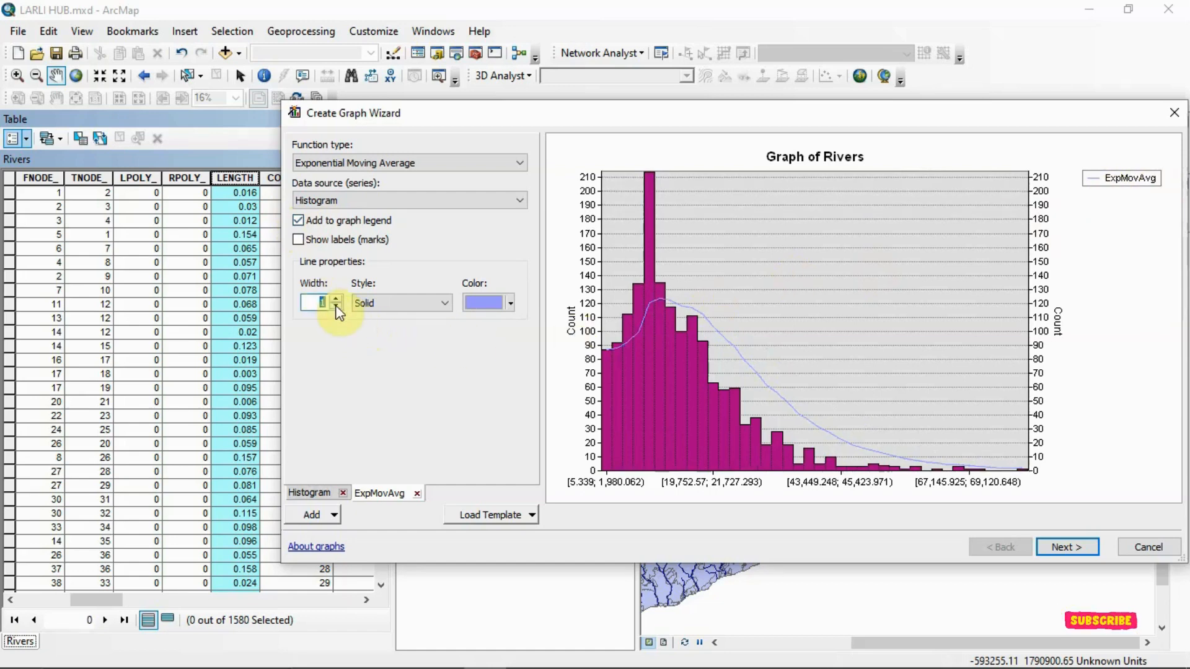
left_click(336, 300)
left_click(336, 299)
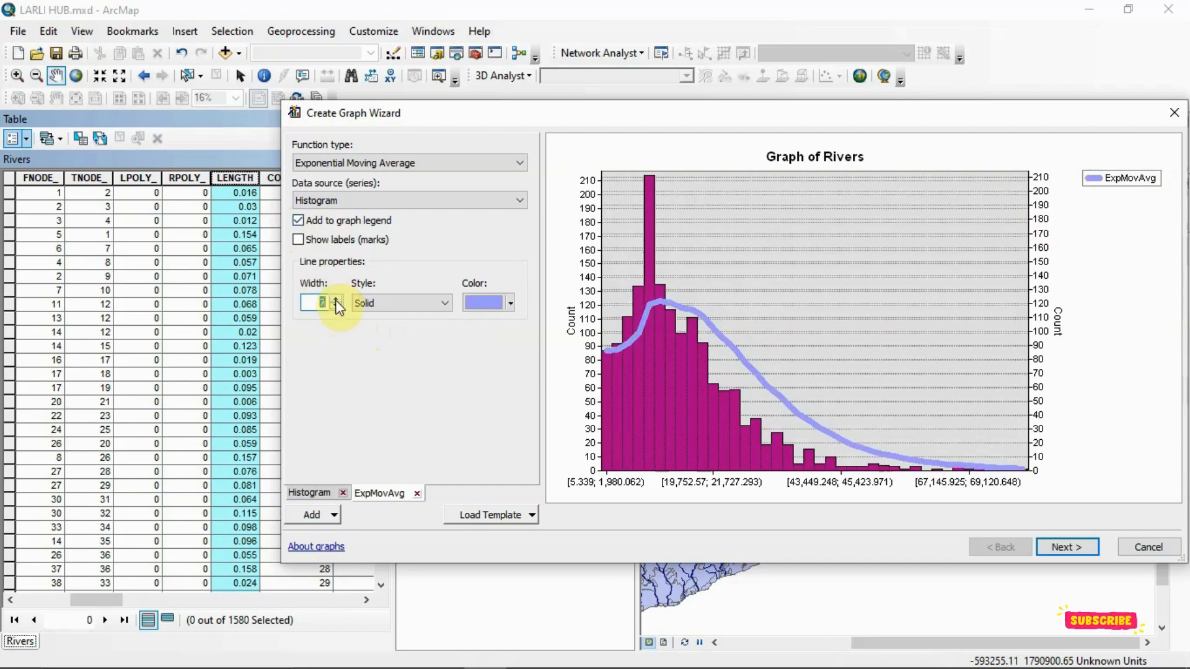
left_click(336, 300)
left_click(336, 299)
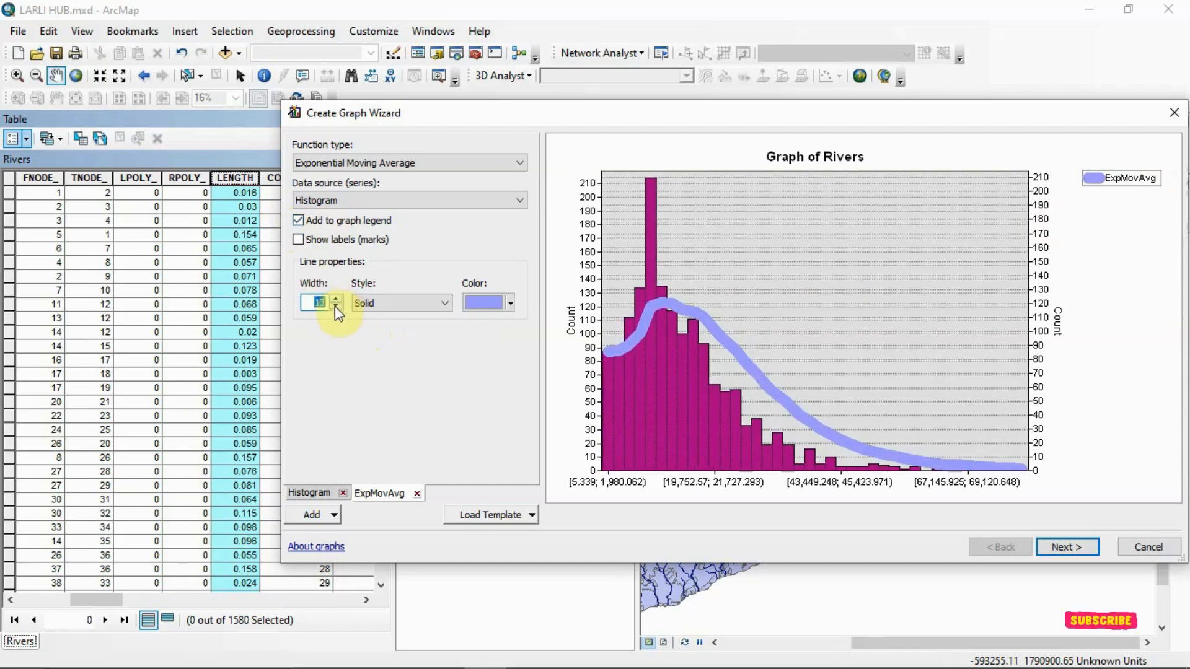
left_click(336, 307)
left_click(336, 307)
left_click(336, 308)
left_click(336, 308)
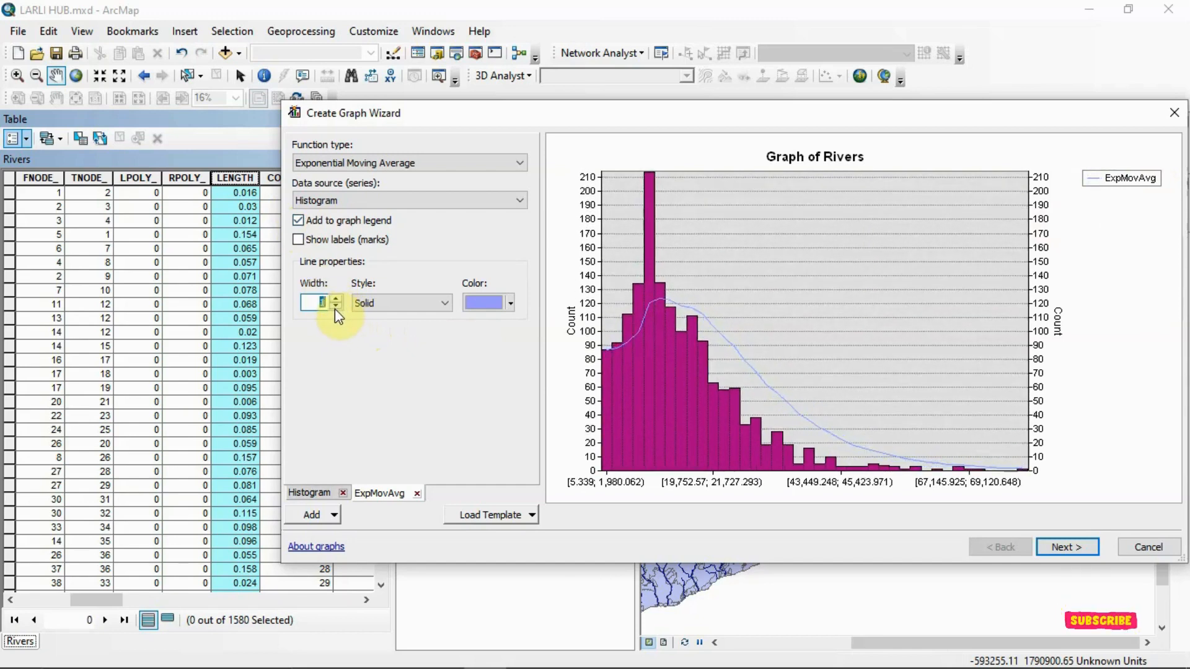
- Try the Dash style on the moving average line, and set it to Dash-Dot-Dot in red
left_click(446, 303)
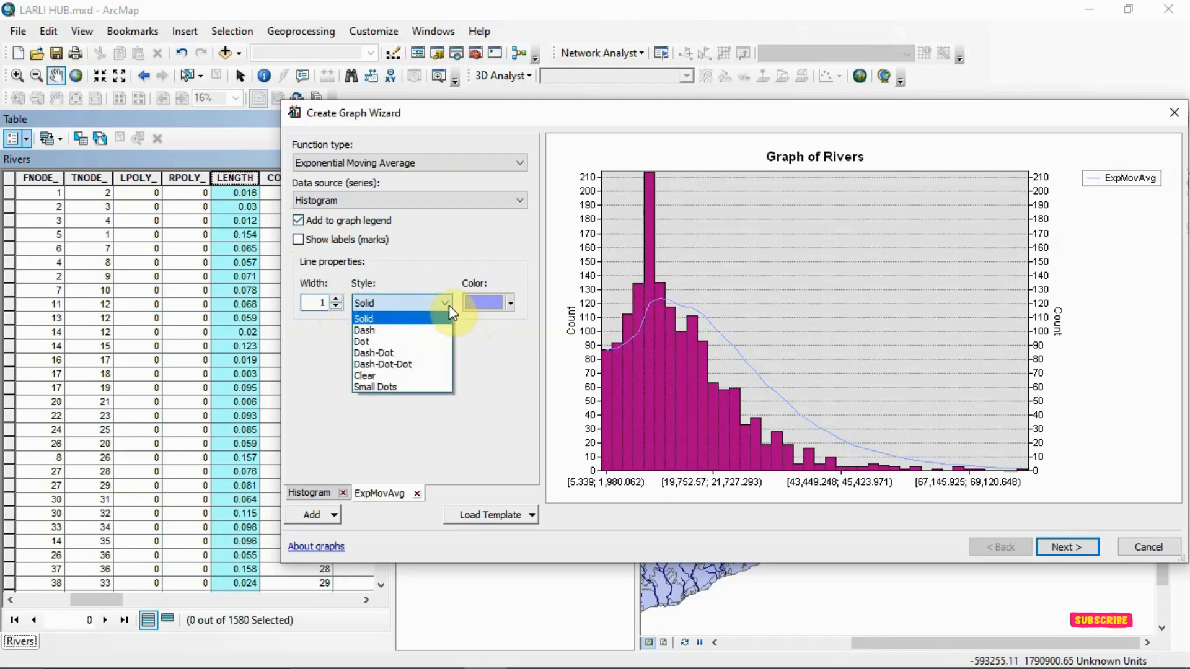
left_click(424, 330)
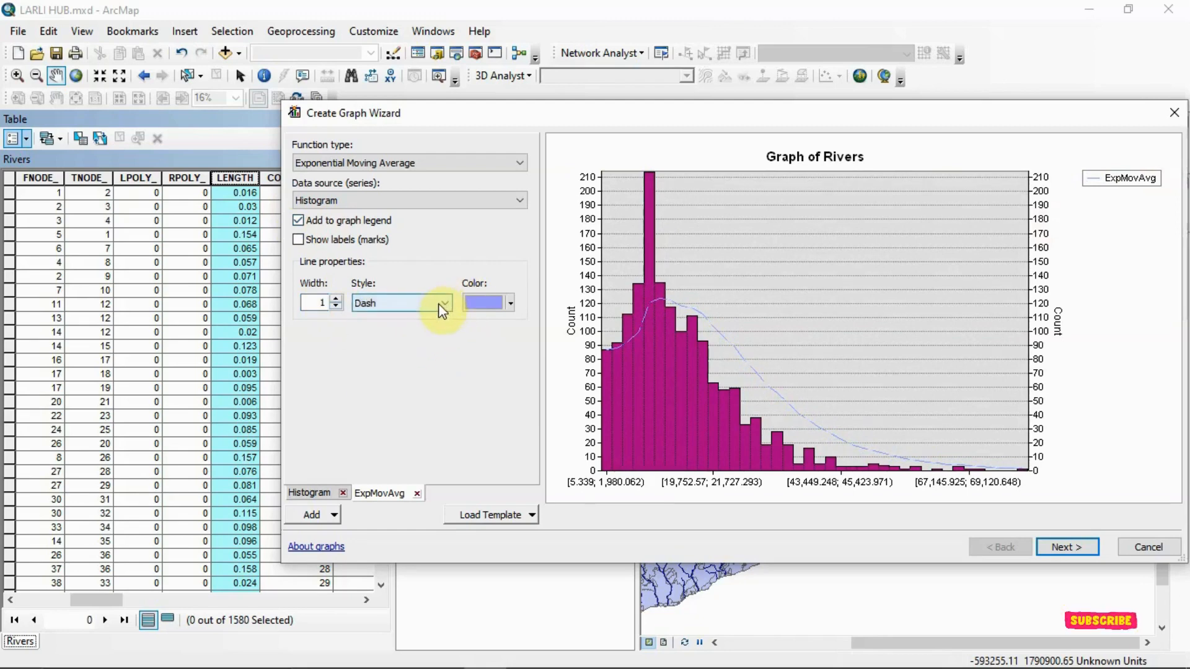
left_click(442, 305)
left_click(415, 372)
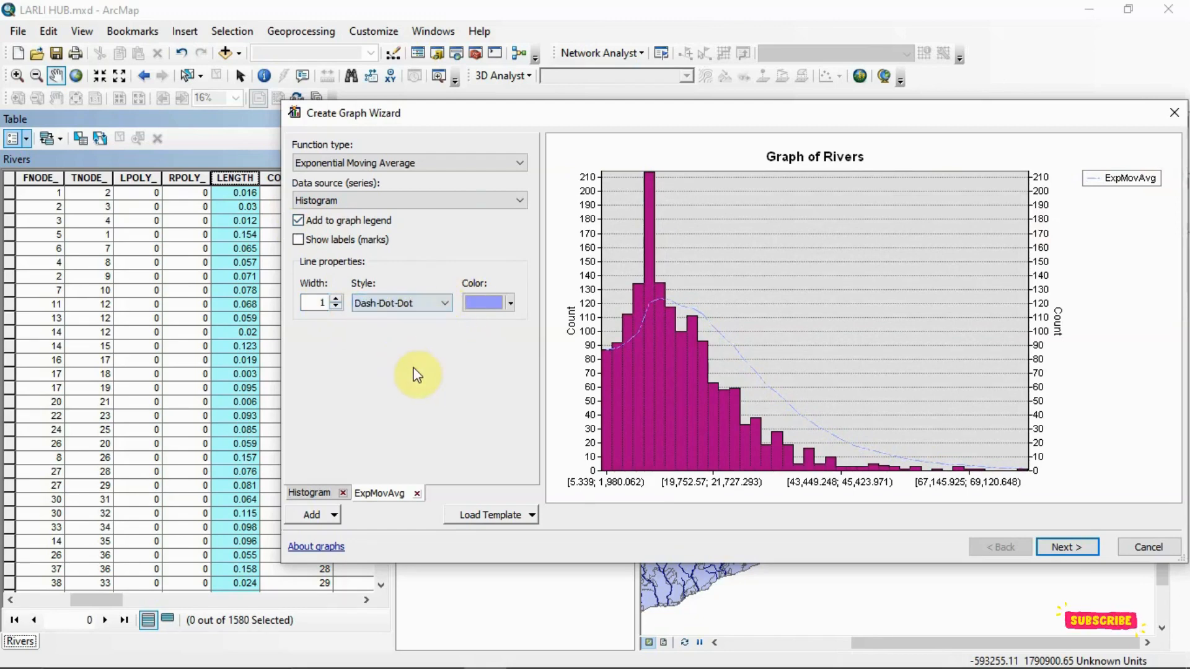
left_click(511, 308)
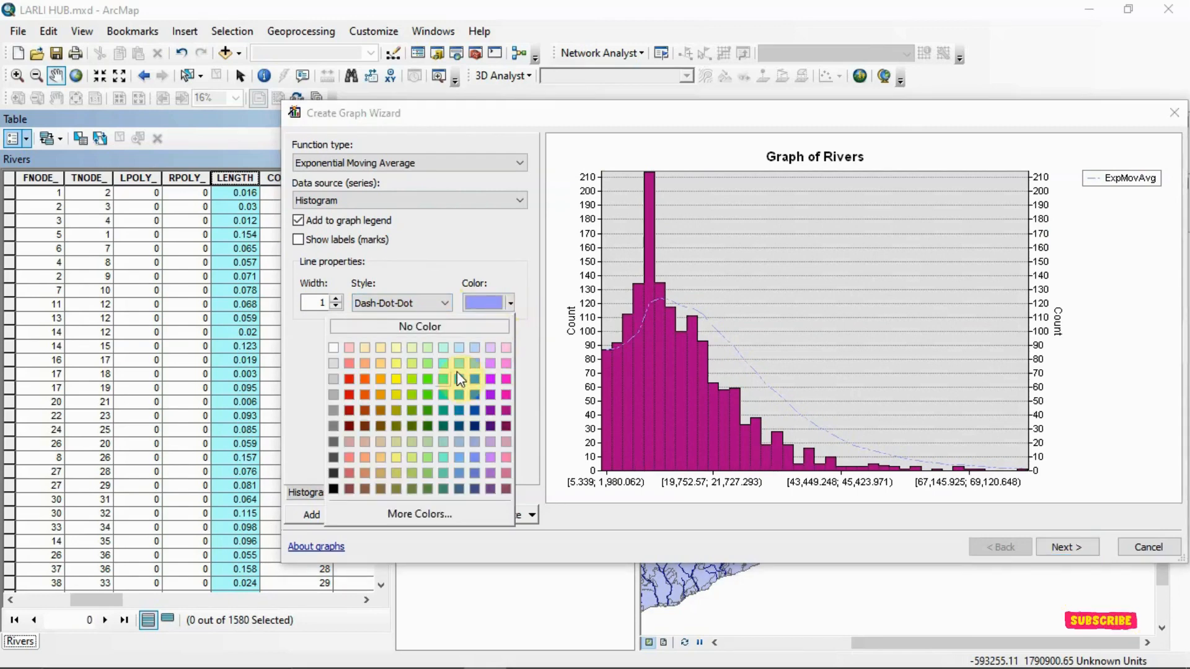
left_click(350, 385)
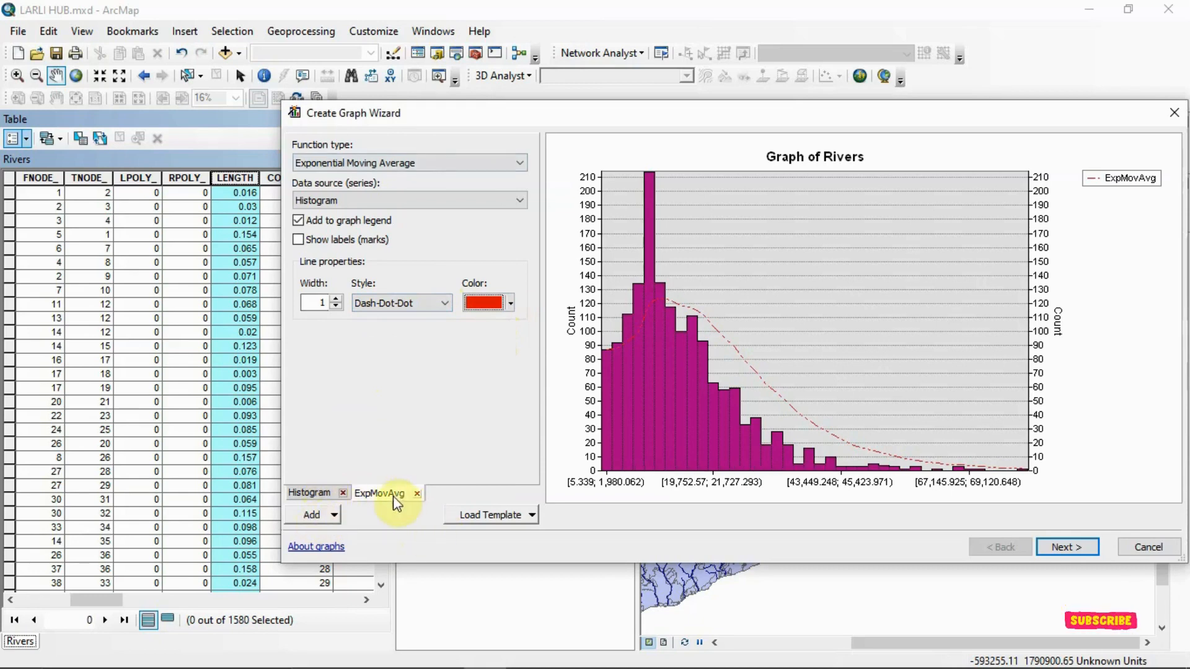
- Proceed to the general graph properties and replace the graph title with "Lenght of Rivers"
left_click(1068, 548)
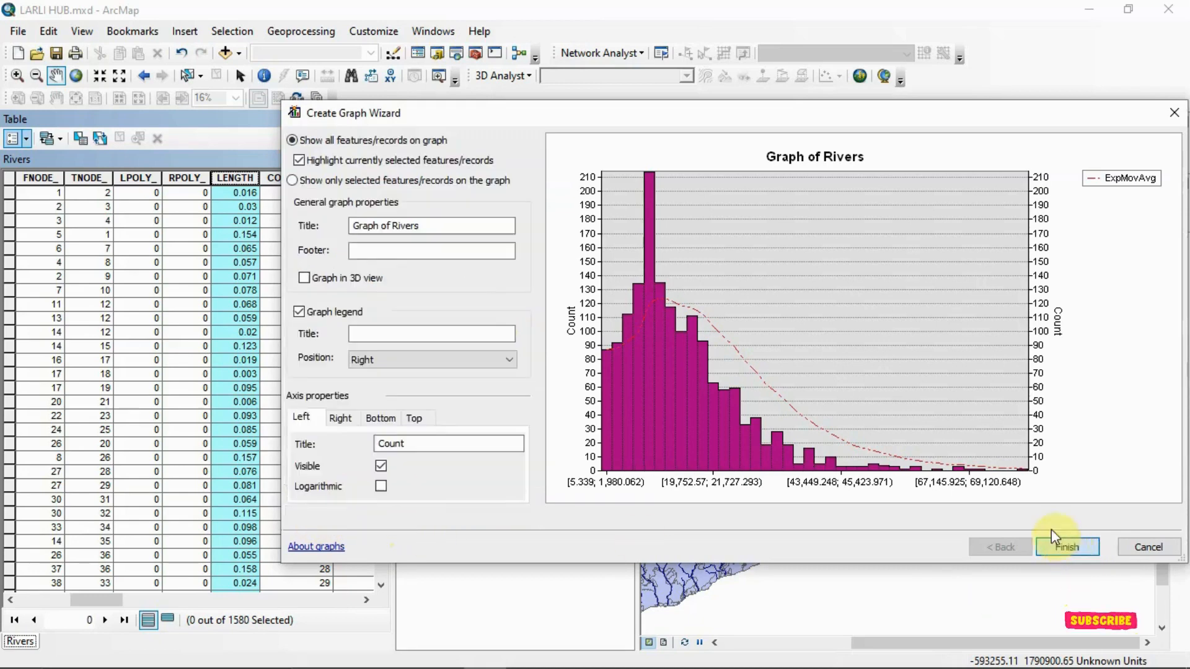
left_click(444, 228)
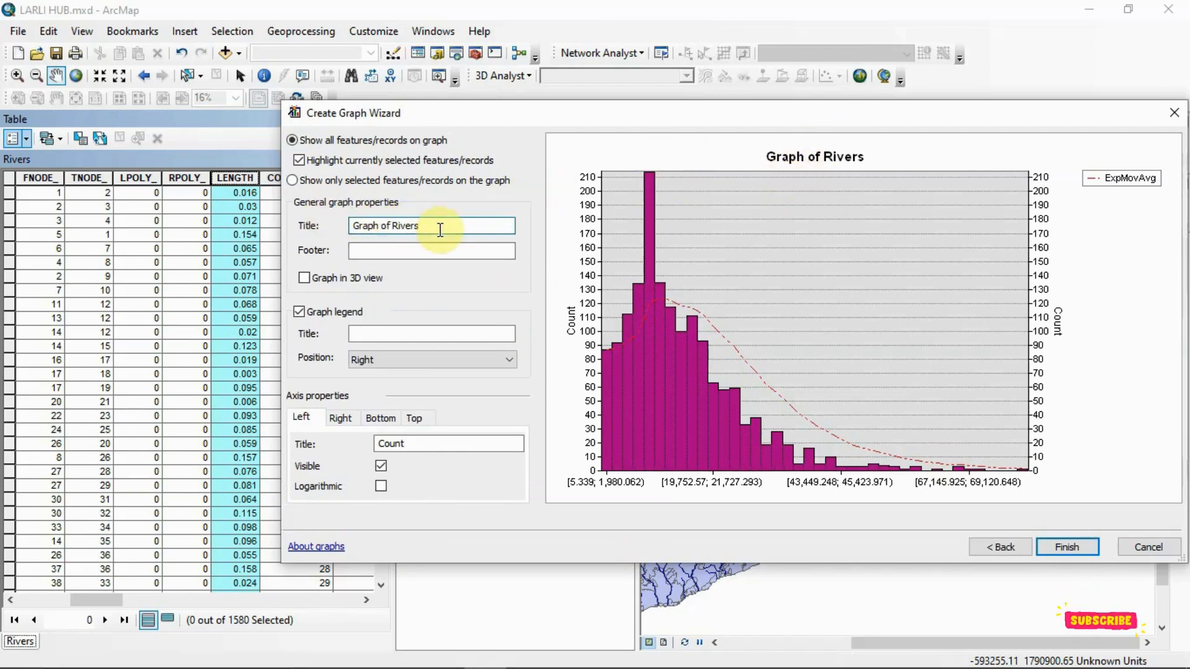
key("BackSpace")
key("BackSpace")
key("BackSpace")
key("BackSpace")
key("BackSpace")
key("BackSpace")
key("BackSpace")
key("BackSpace")
key("BackSpace")
key("BackSpace")
key("BackSpace")
key("BackSpace")
key("BackSpace")
key("BackSpace")
key("BackSpace")
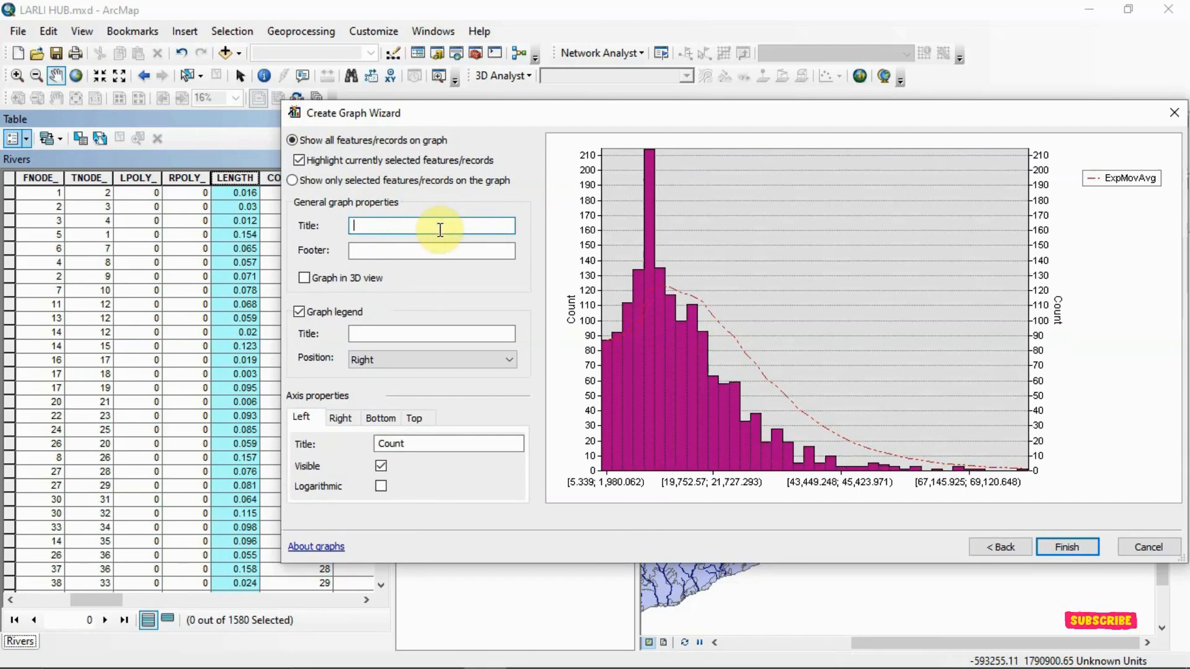
type("Lenght")
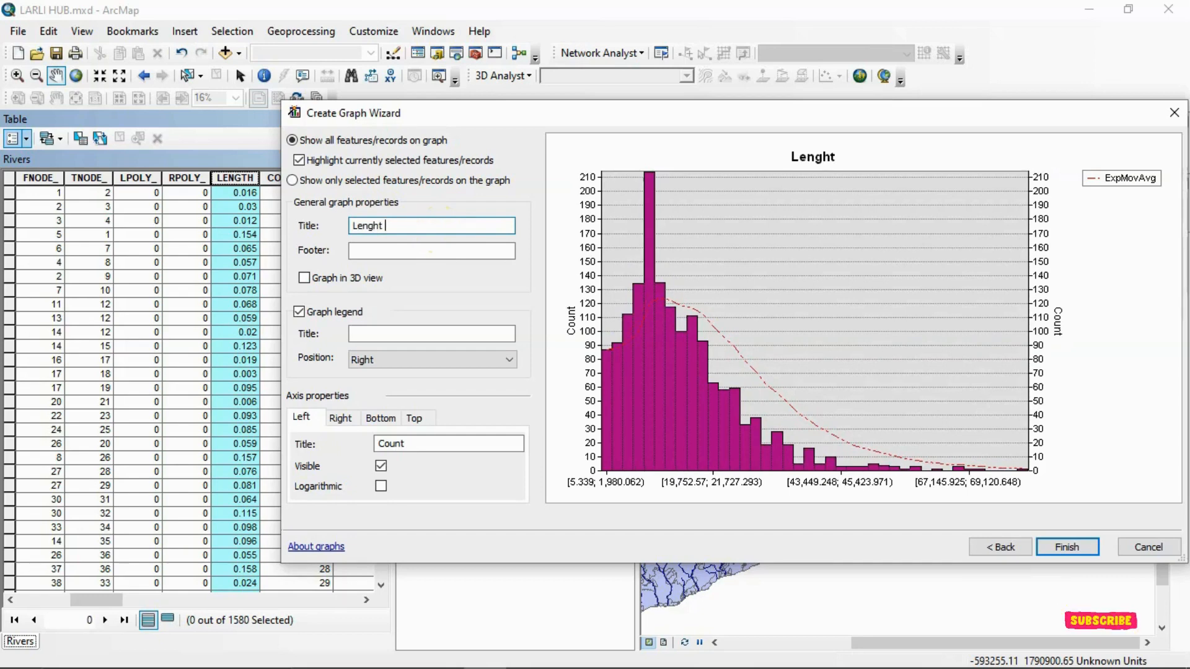
type(" of R")
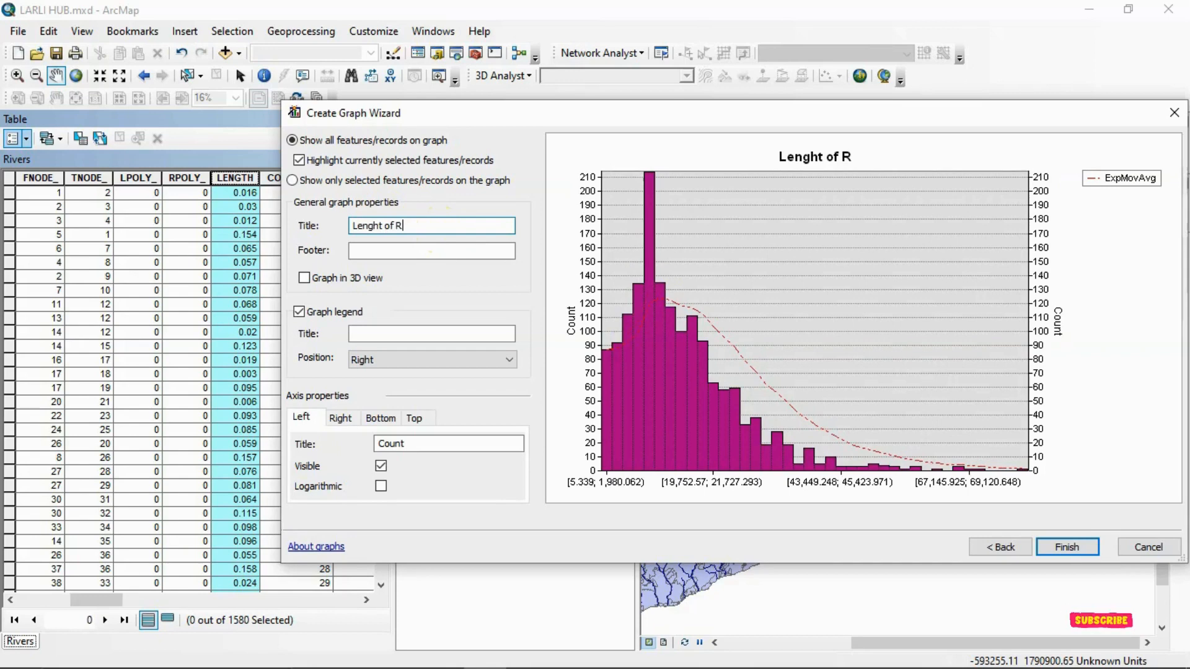
type("ivers")
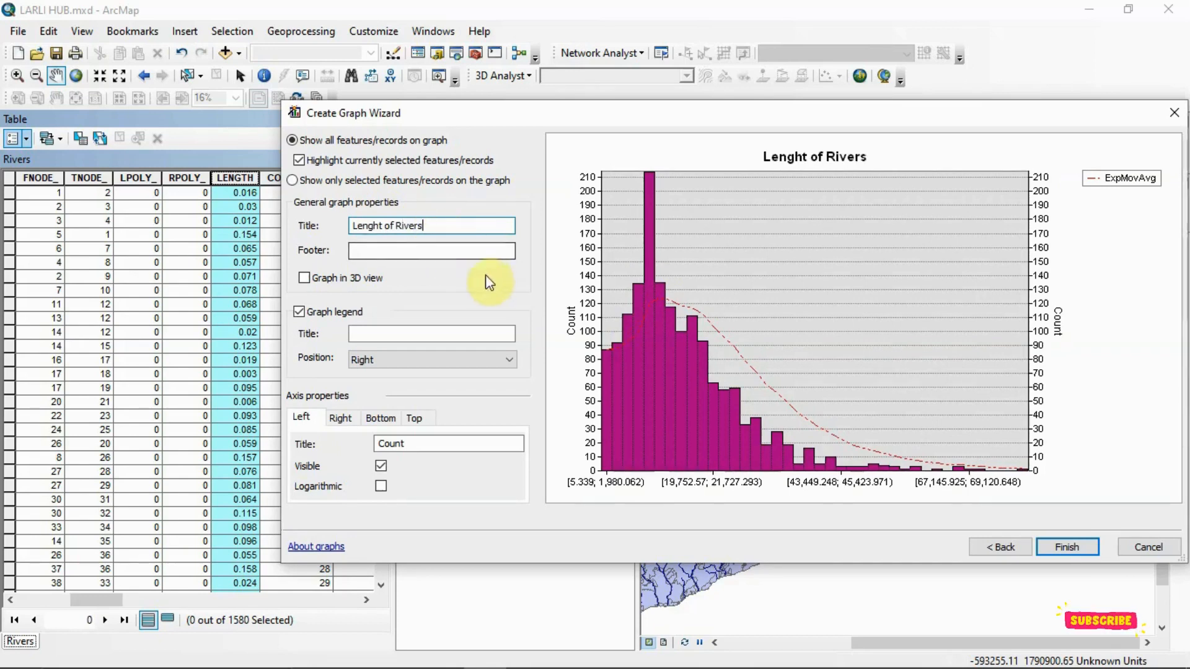
- Set the graph footer to "In meters", and try the 3D view, leaving it off
left_click(391, 251)
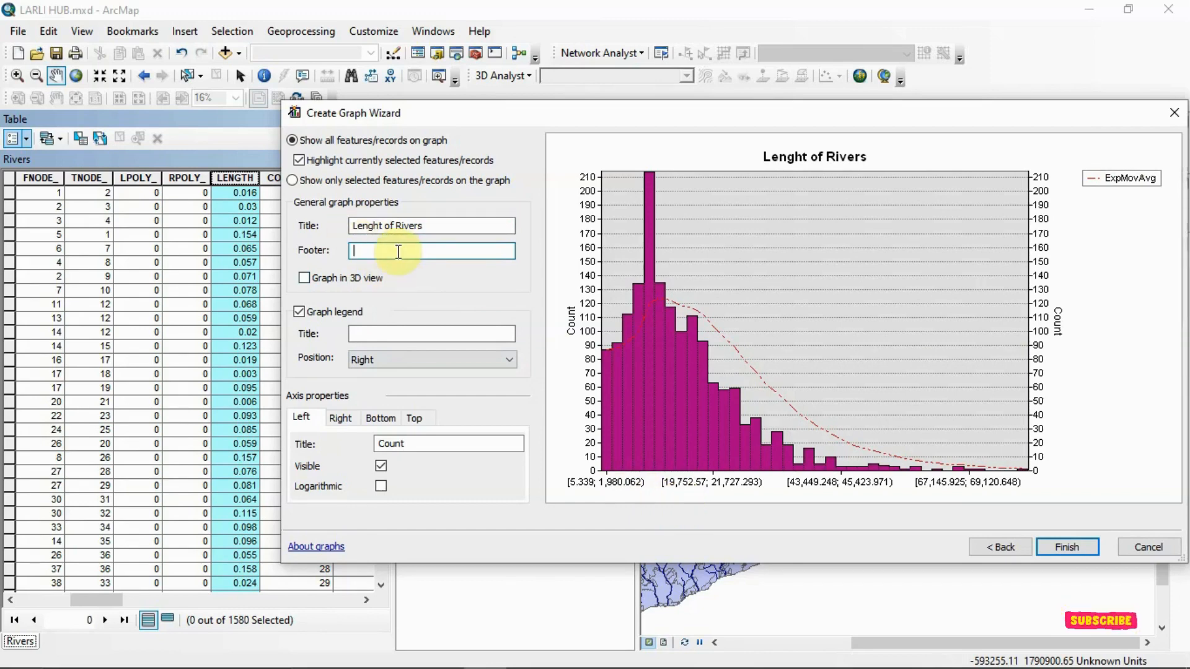
type("Meter")
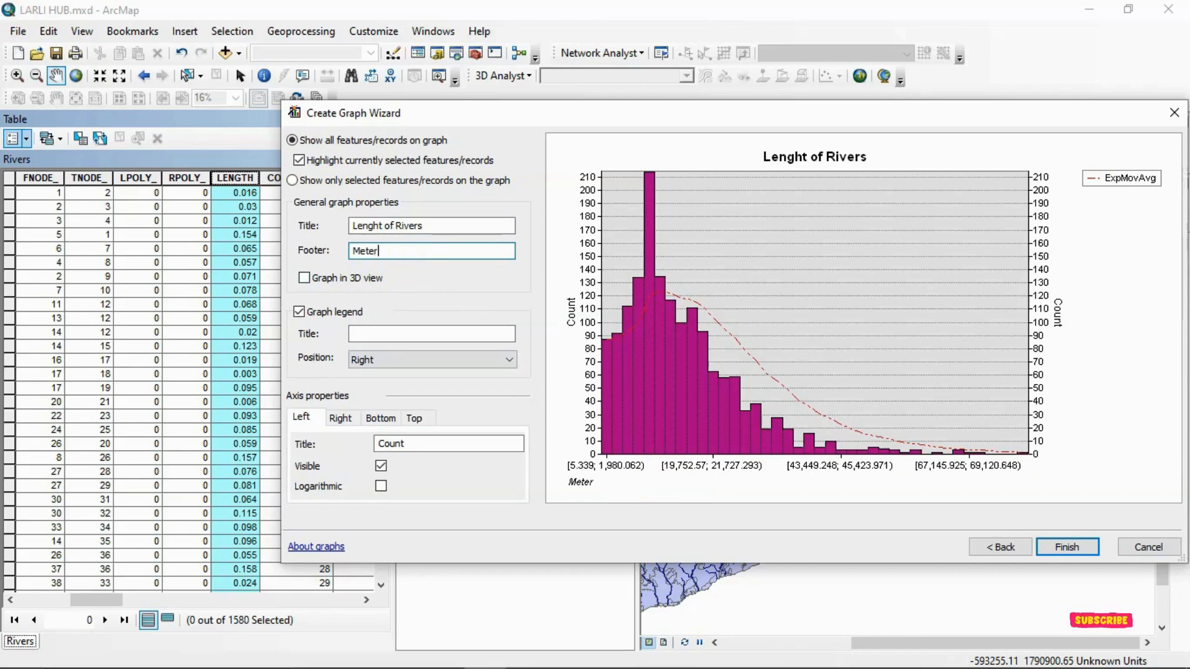
key("BackSpace")
key("BackSpace")
key("BackSpace")
key("BackSpace")
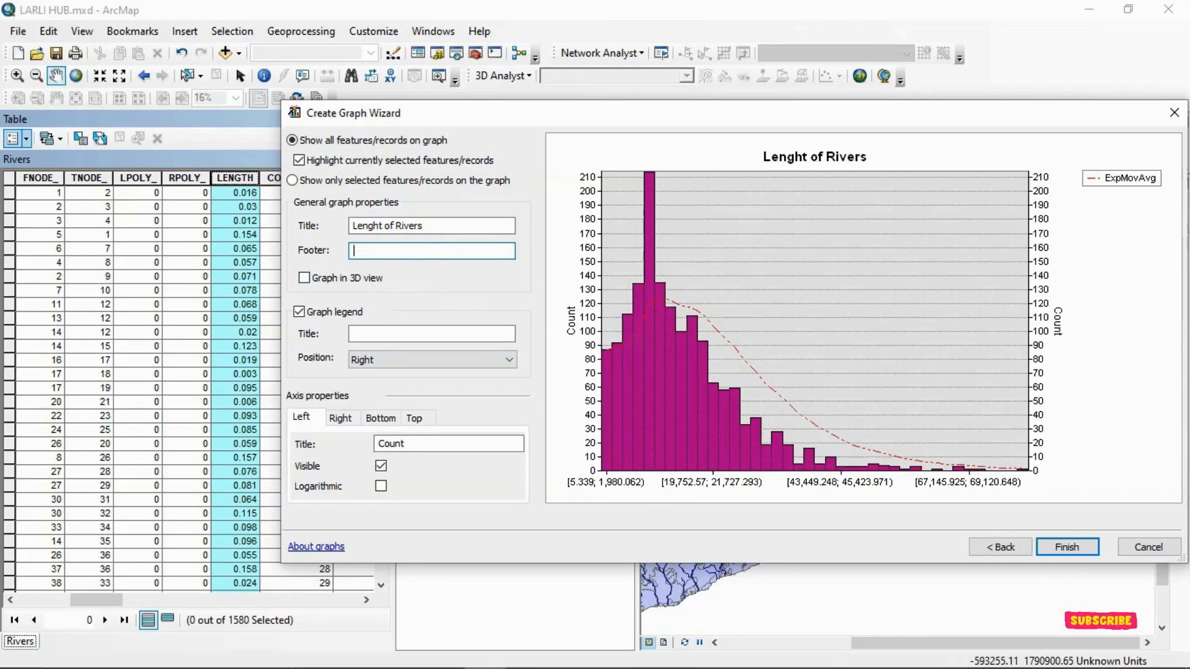
type("In meters")
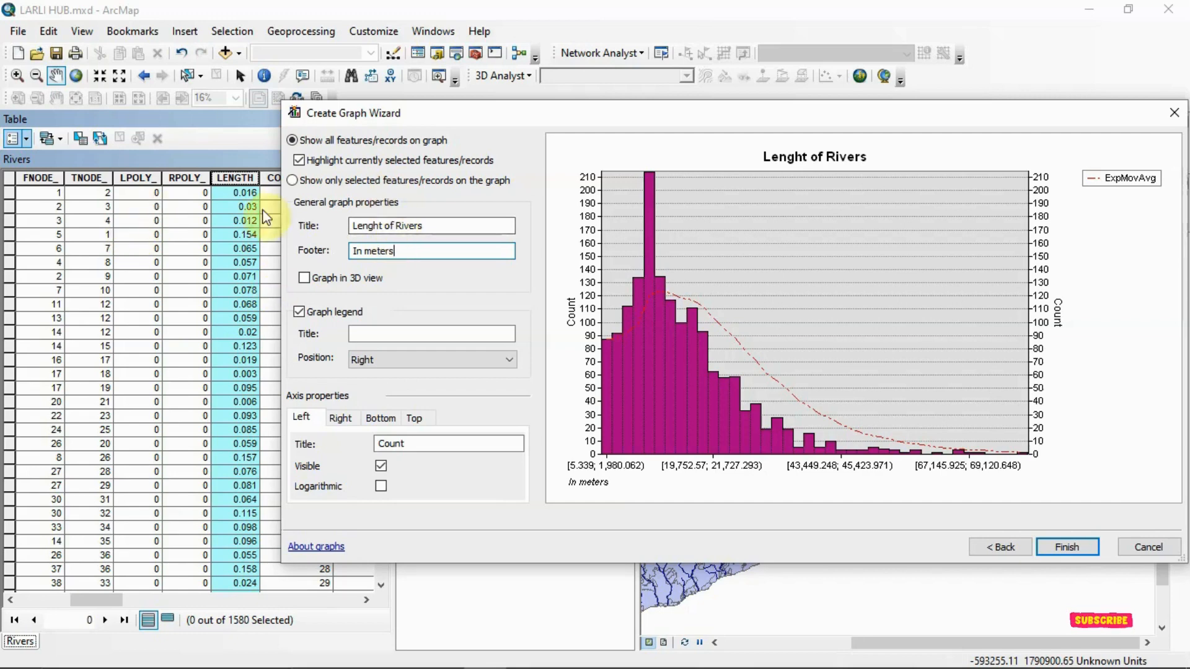
left_click(306, 279)
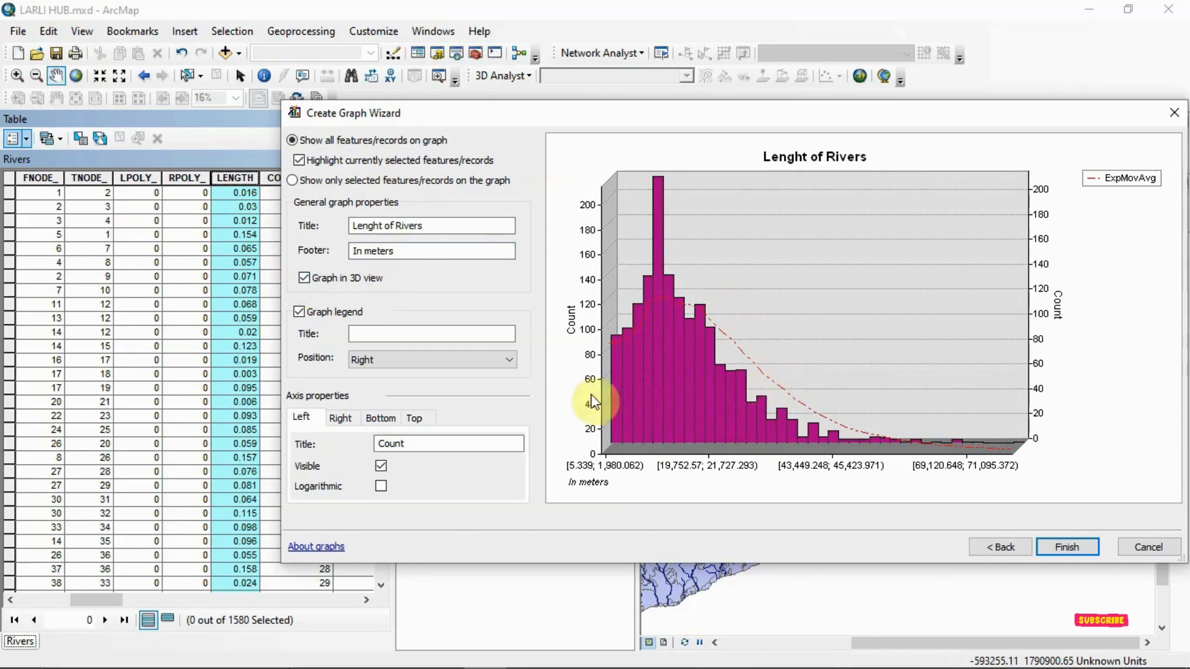
left_click(310, 279)
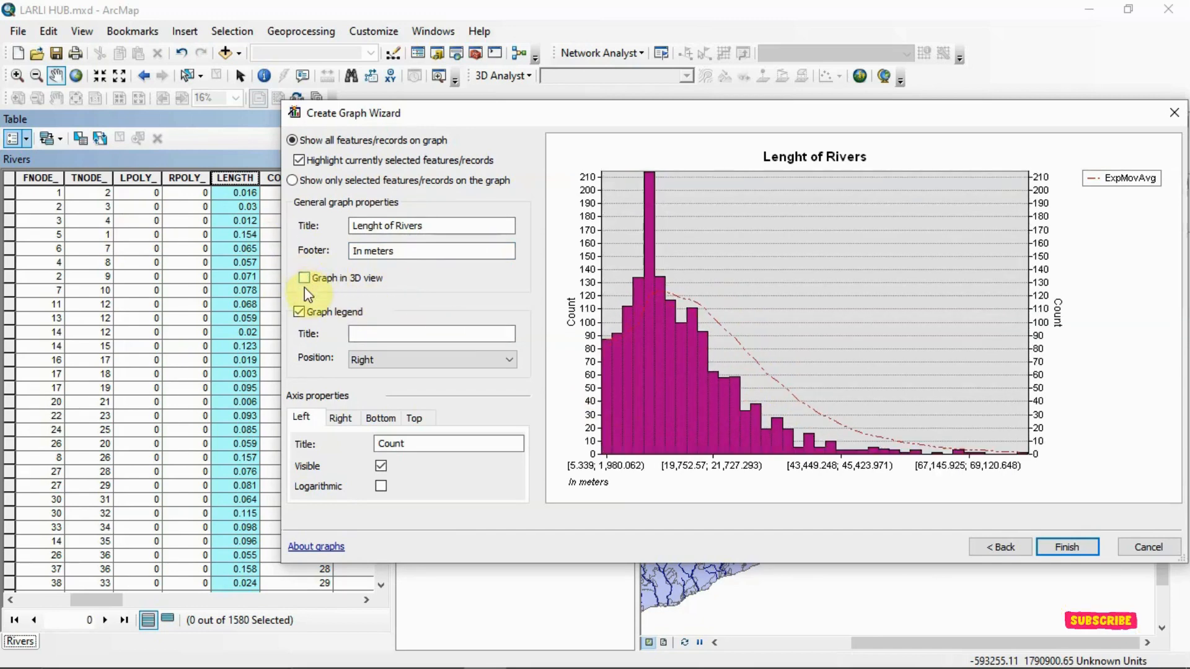
- Enter "Graph of River" as the title of the graph legend
left_click(387, 334)
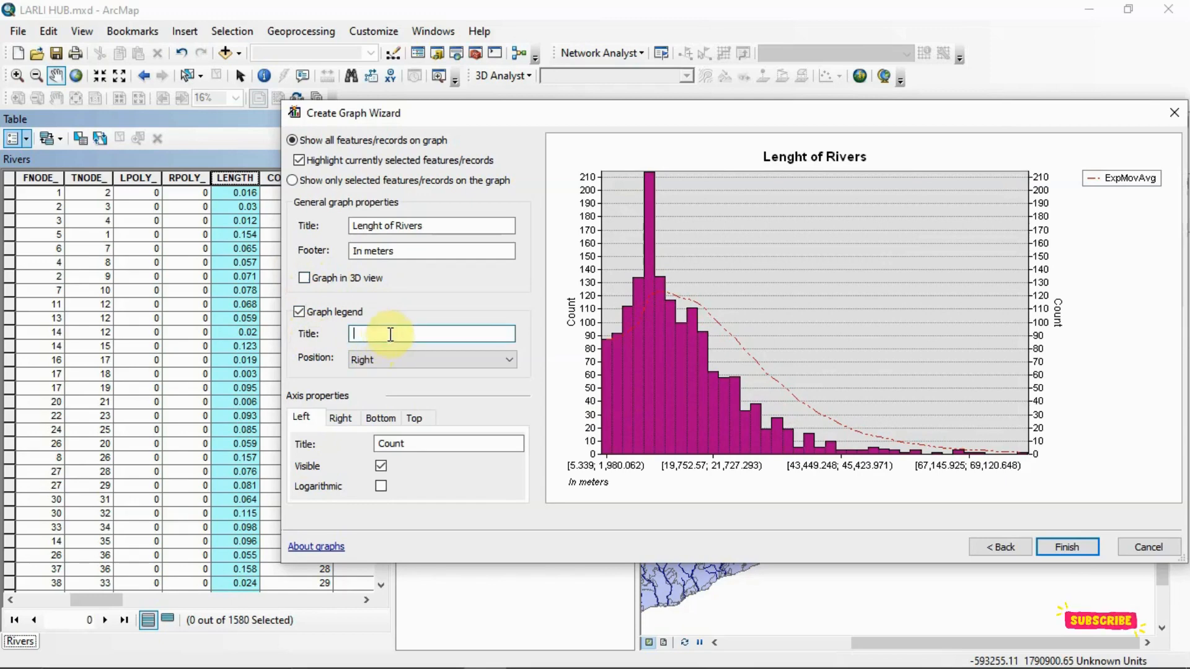
type("Fra")
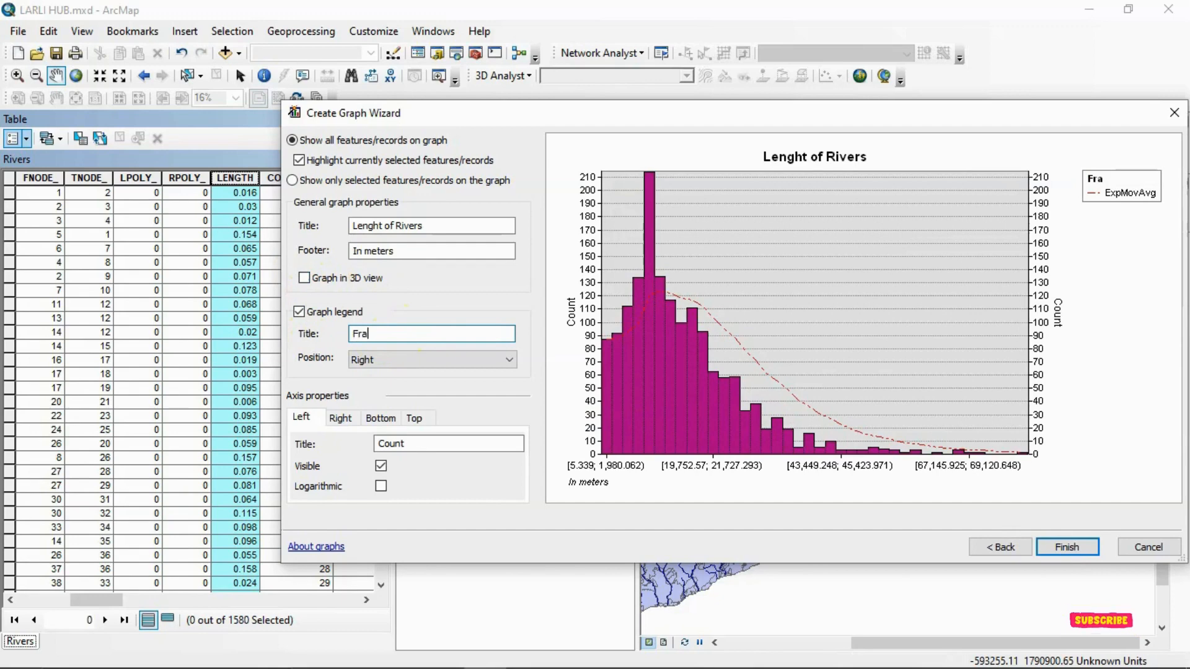
key("BackSpace")
key("BackSpace")
key("BackSpace")
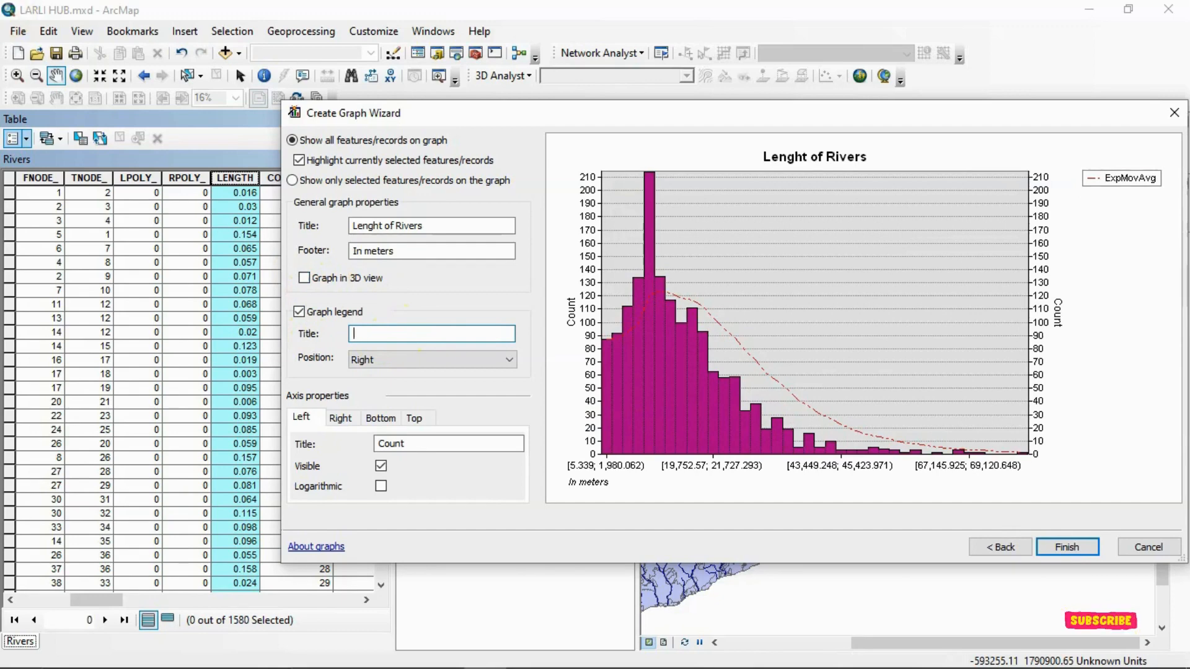
type("Gra")
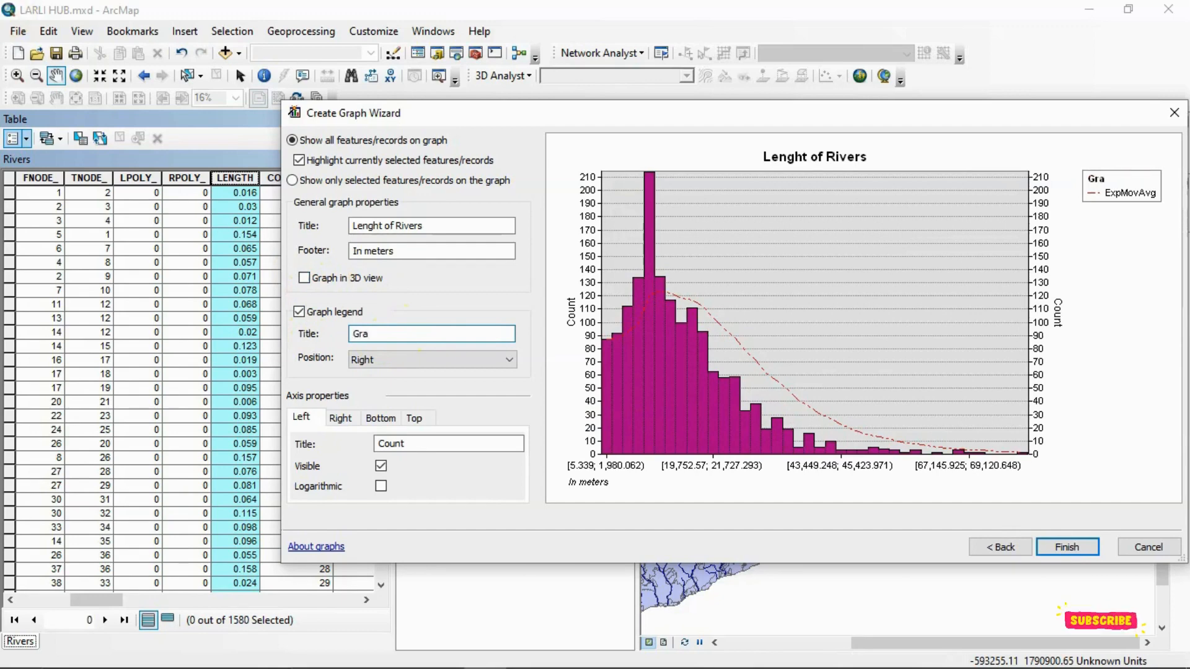
type("ph o")
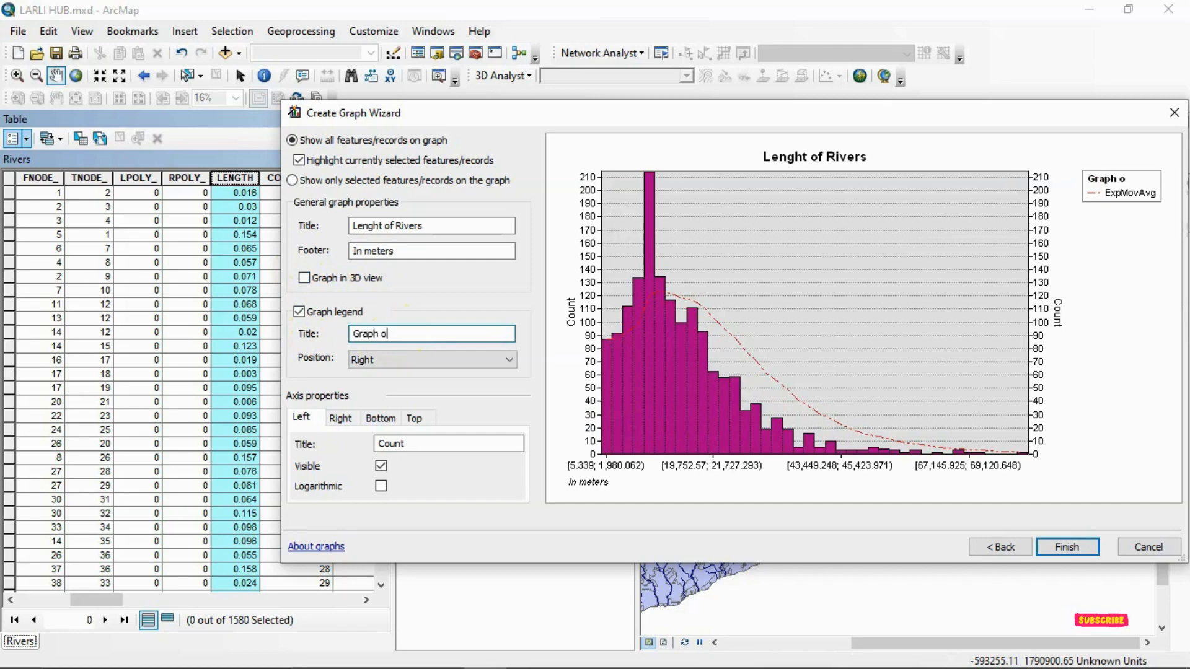
type("f River")
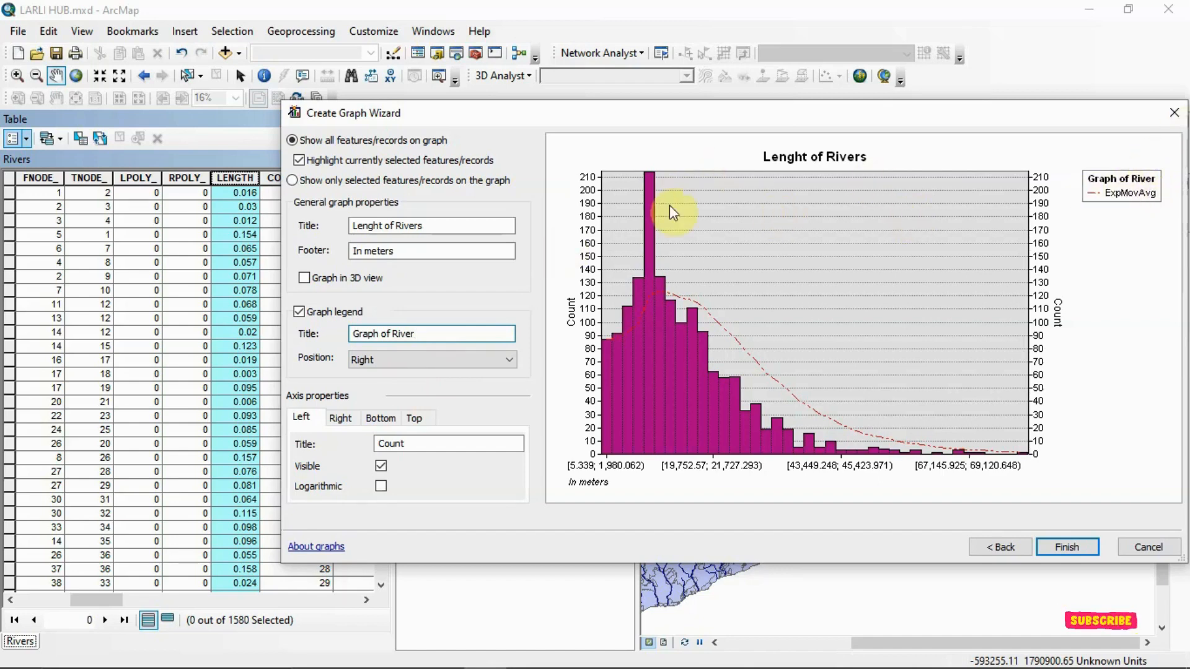
- Try the Top and Left positions for the graph legend, and set it back to Right
left_click(435, 363)
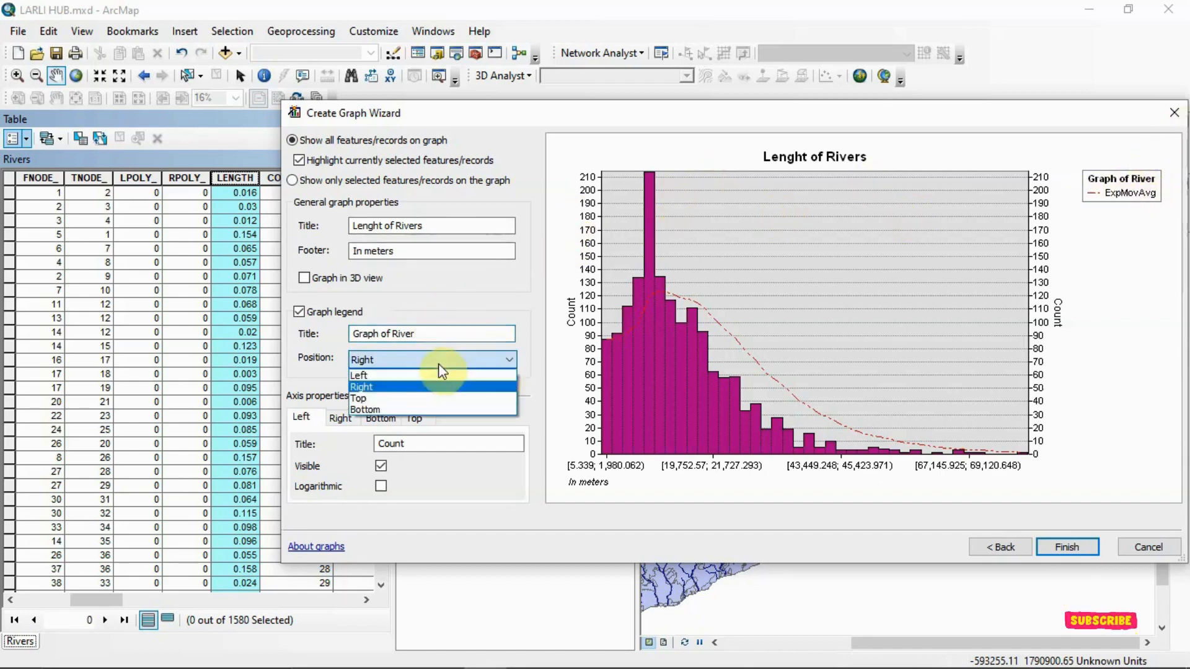
left_click(418, 396)
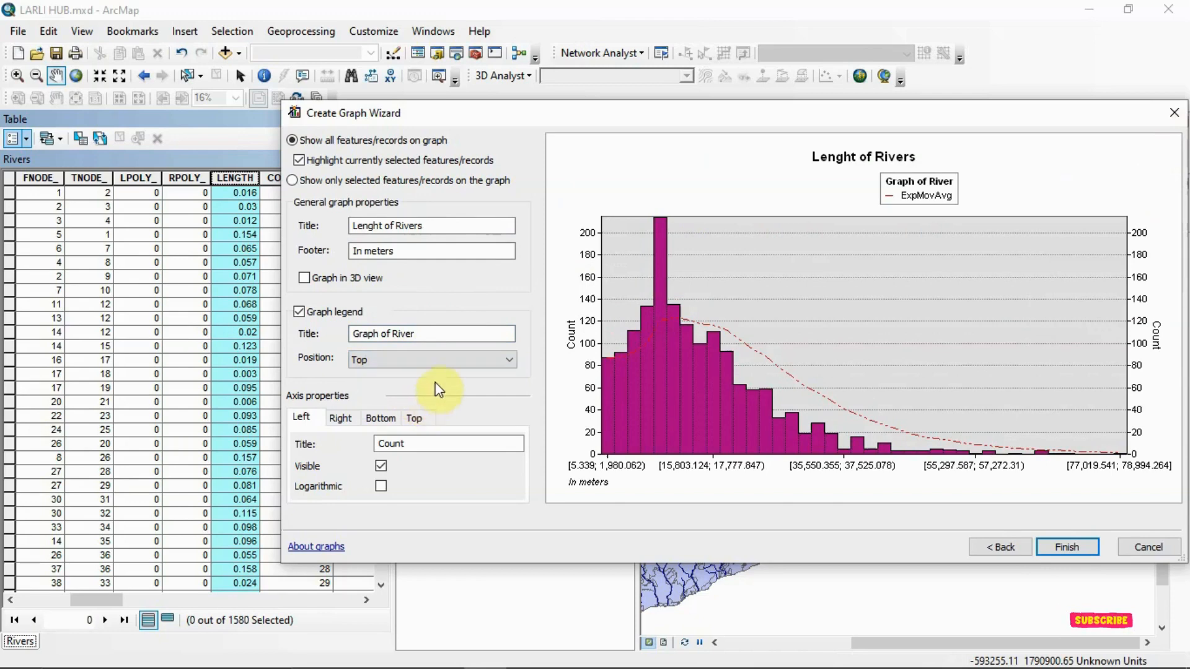
left_click(510, 361)
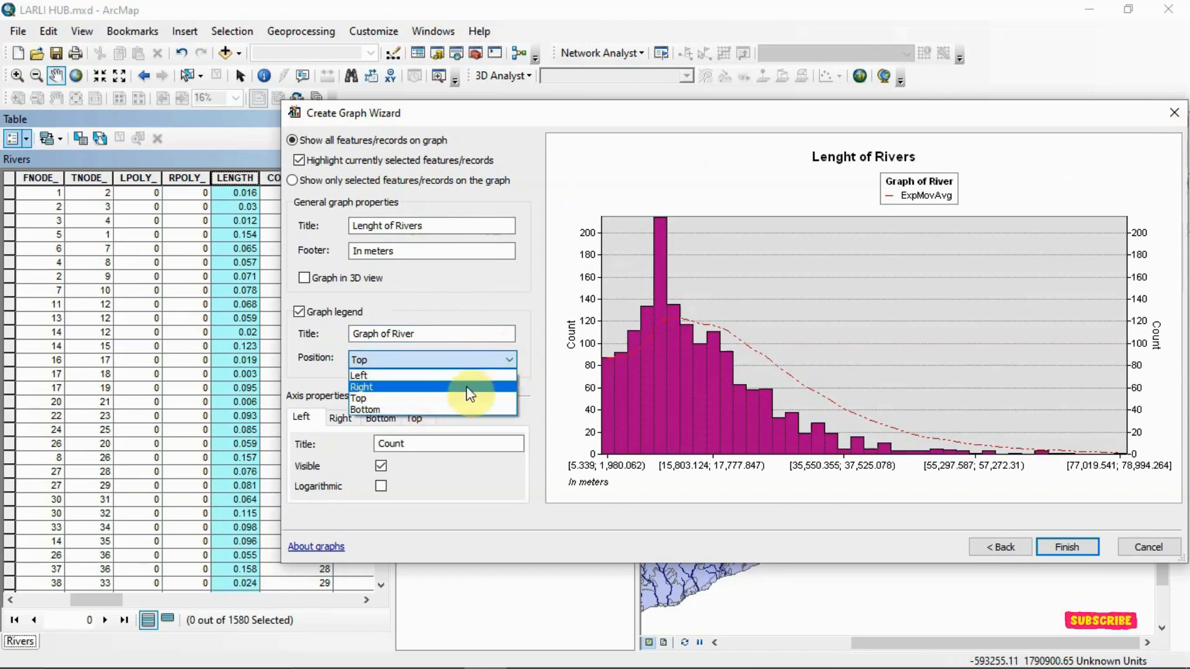
left_click(461, 398)
left_click(484, 362)
left_click(466, 383)
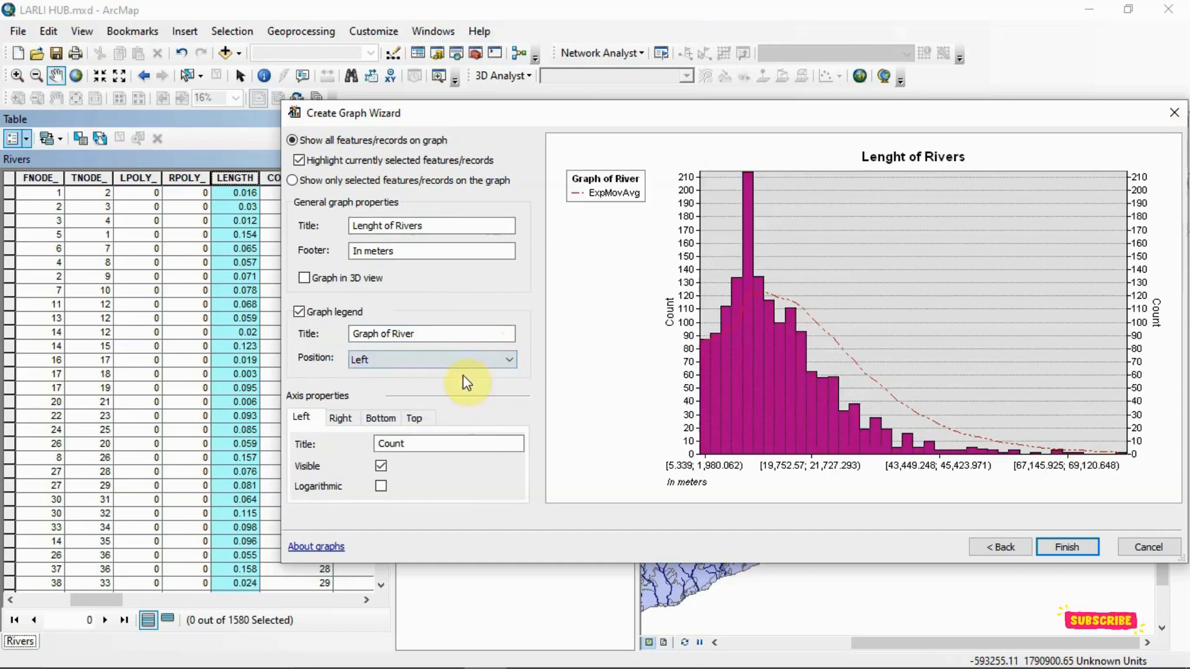
left_click(507, 360)
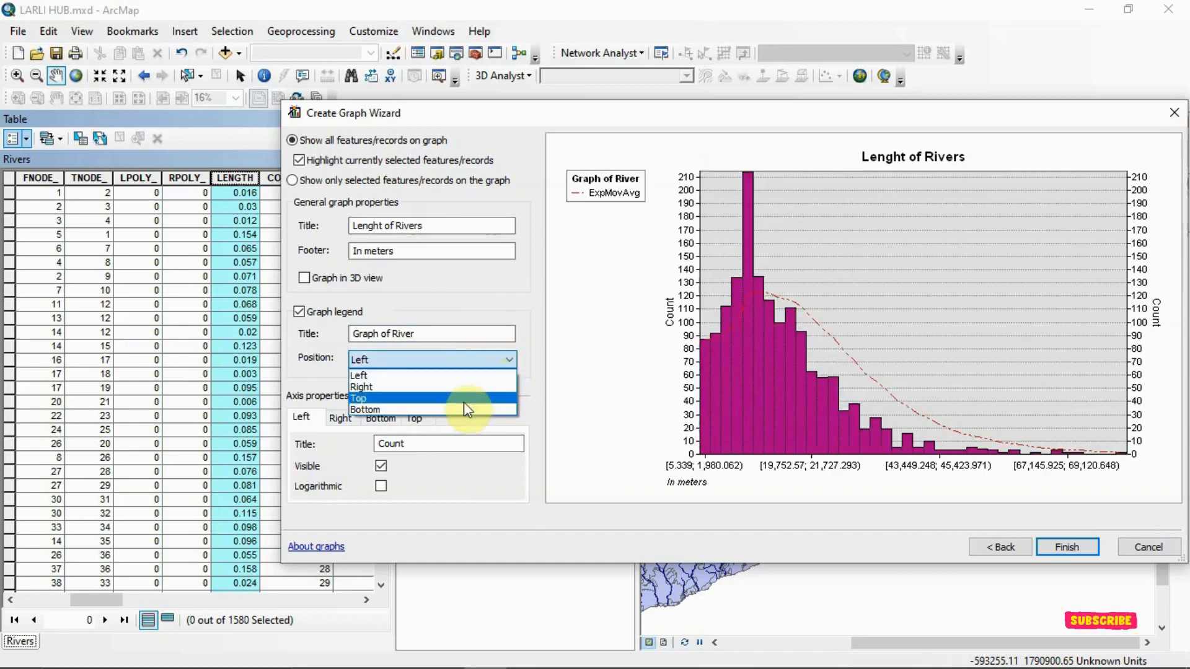
left_click(470, 386)
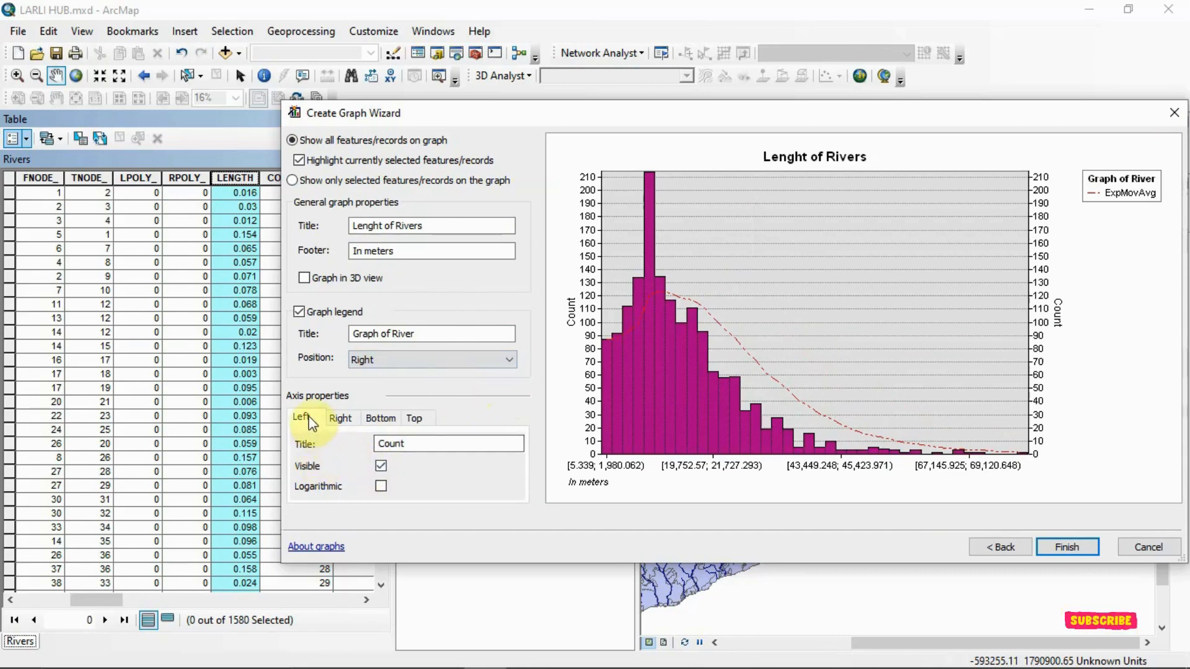
- Review the title and visibility settings of the graph's right, bottom and left axes
left_click(341, 418)
left_click(380, 418)
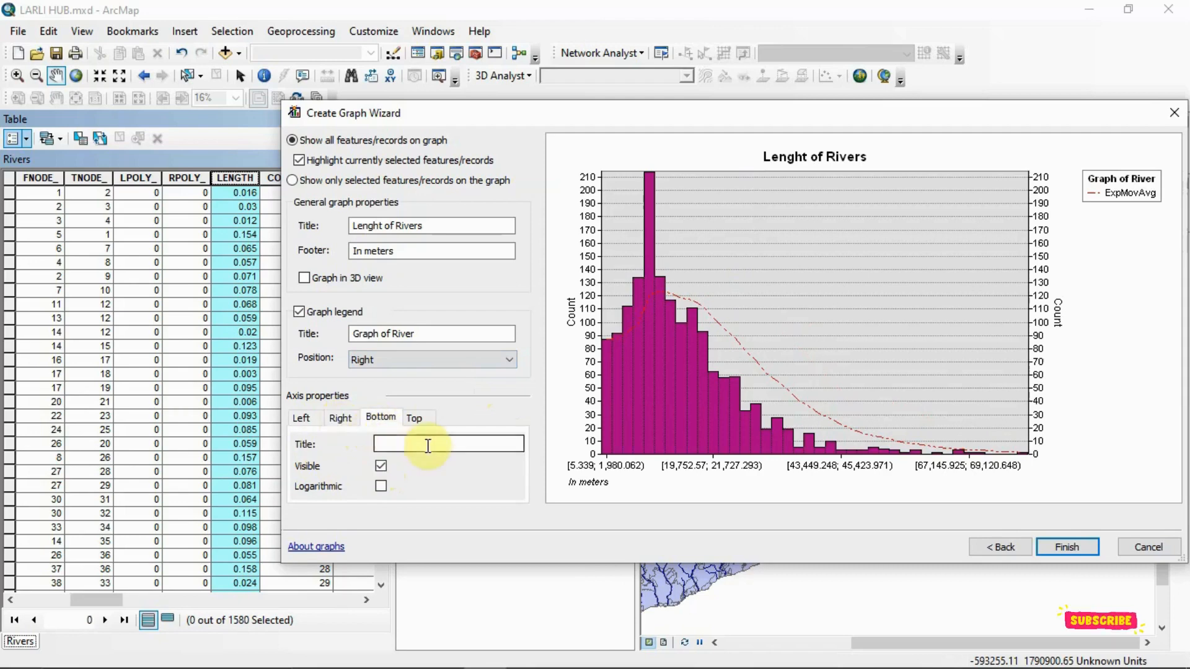
left_click(302, 419)
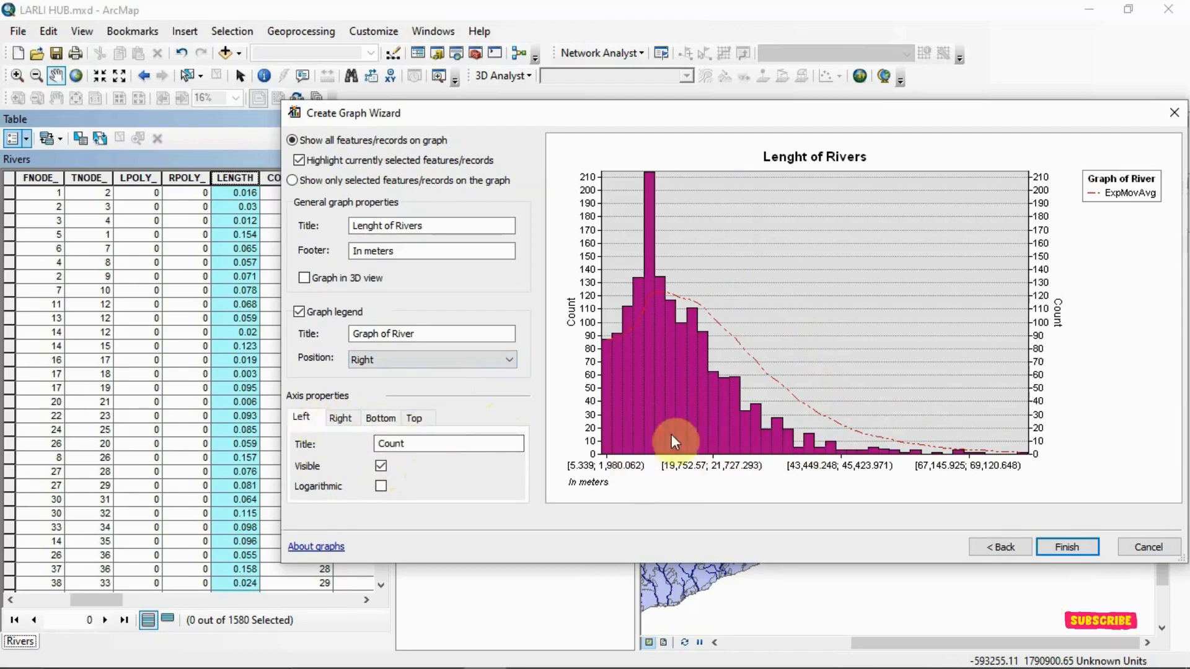
- Finish creating the river length graph, move its window clear of the map, and close the Rivers attribute table
left_click(1060, 548)
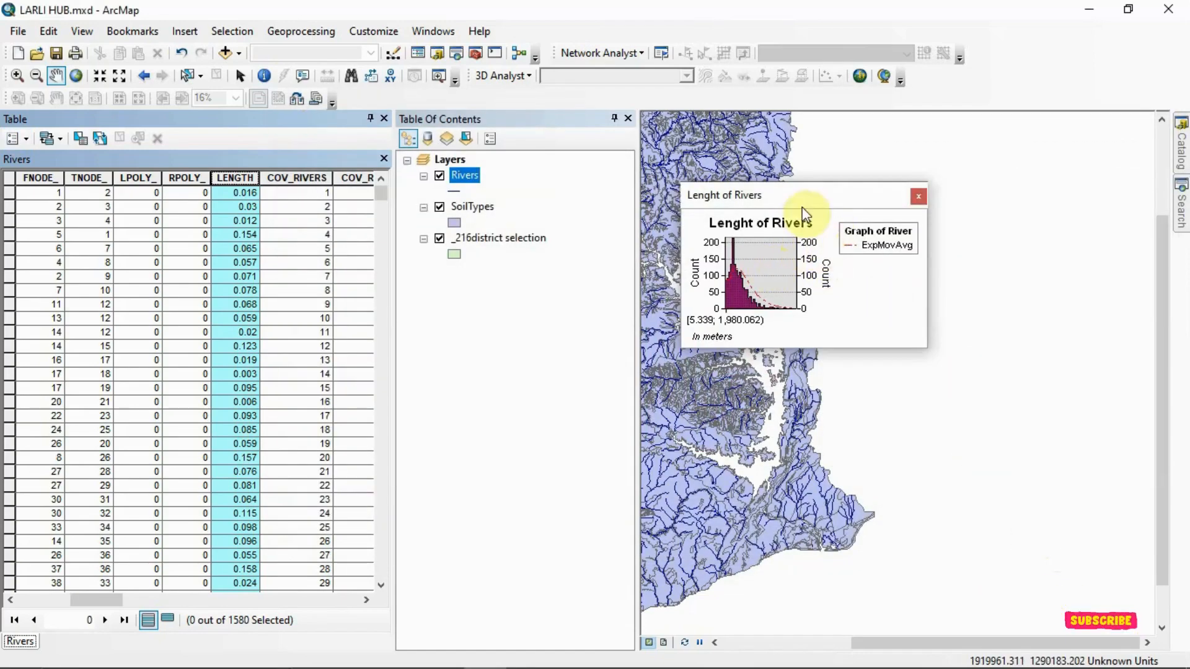
left_click_drag(802, 209, 978, 187)
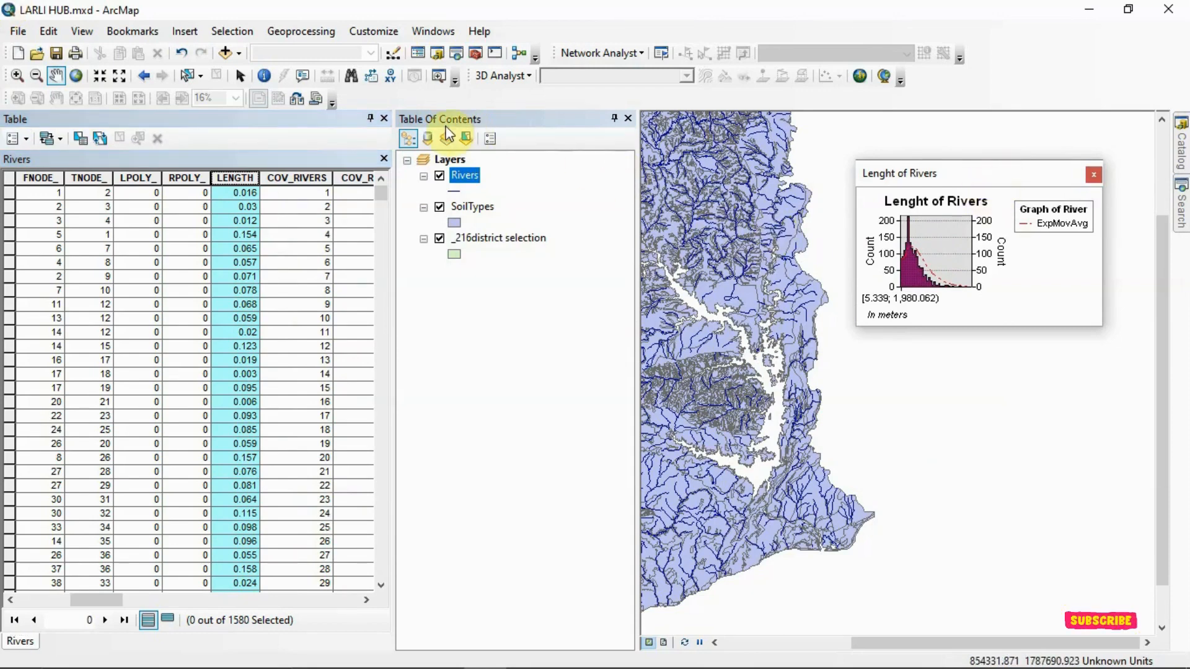
left_click(385, 119)
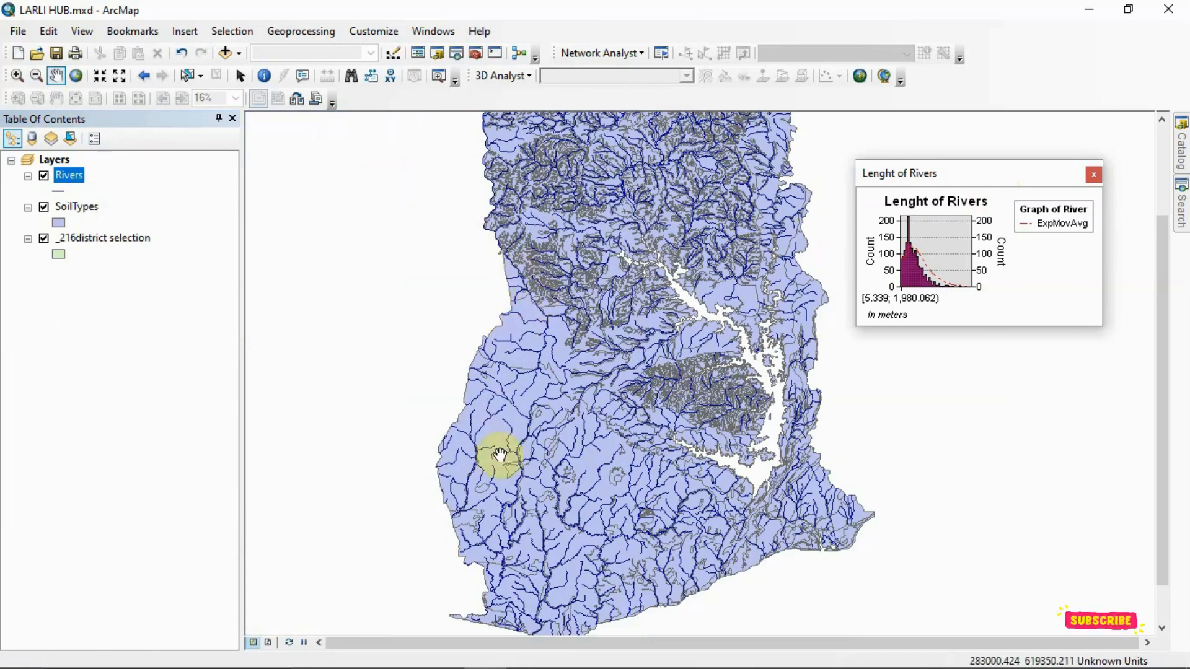
- Switch to the layout view and move the map legend to the right, clear of the map
left_click(268, 643)
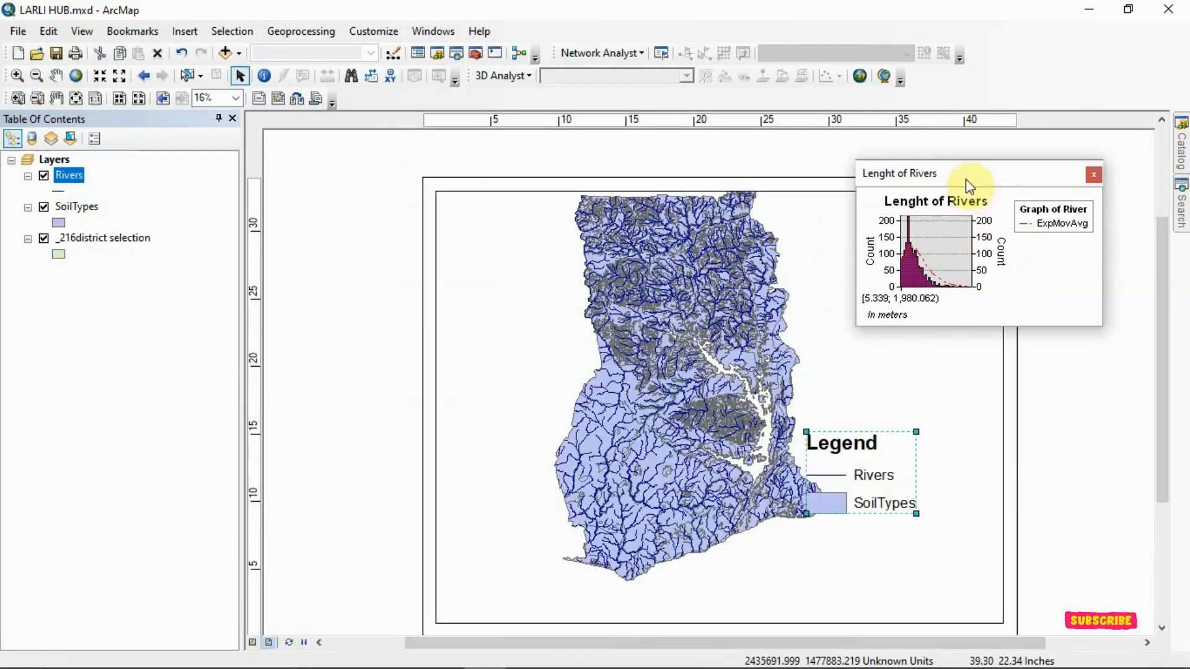
mouse_move(965, 179)
left_mouse_down()
mouse_move(934, 194)
mouse_move(976, 184)
left_mouse_up()
left_click_drag(878, 459, 924, 466)
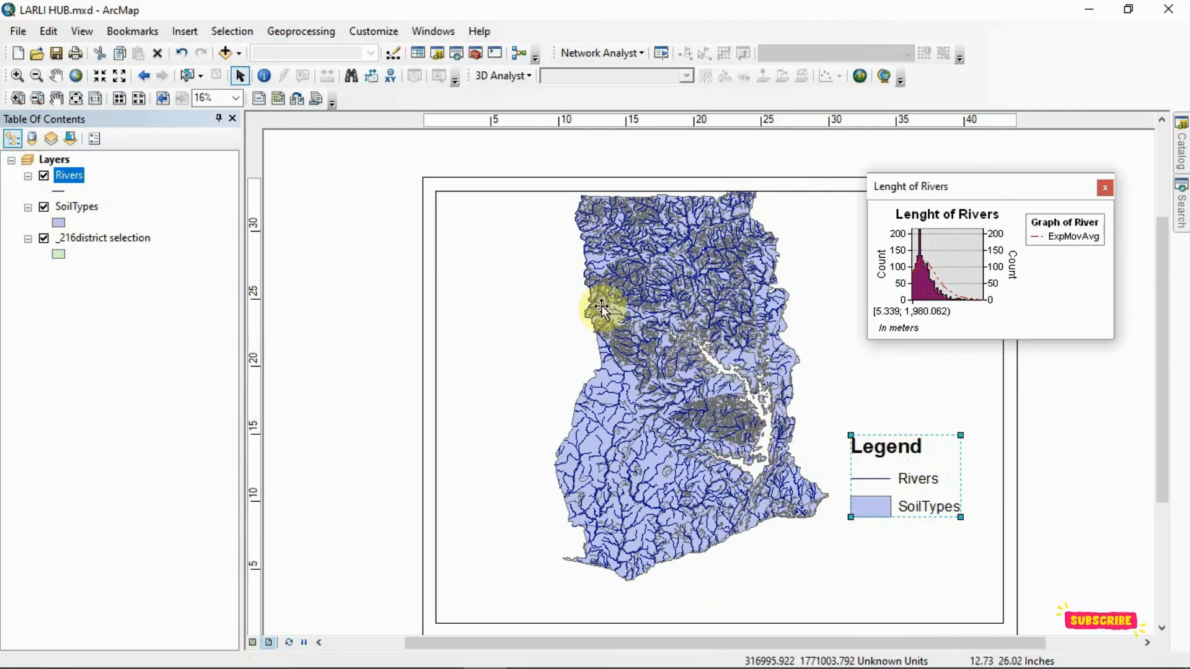
- Add the river length graph to the layout, place it in the page's lower-right corner, and move the map legend above it
right_click(945, 192)
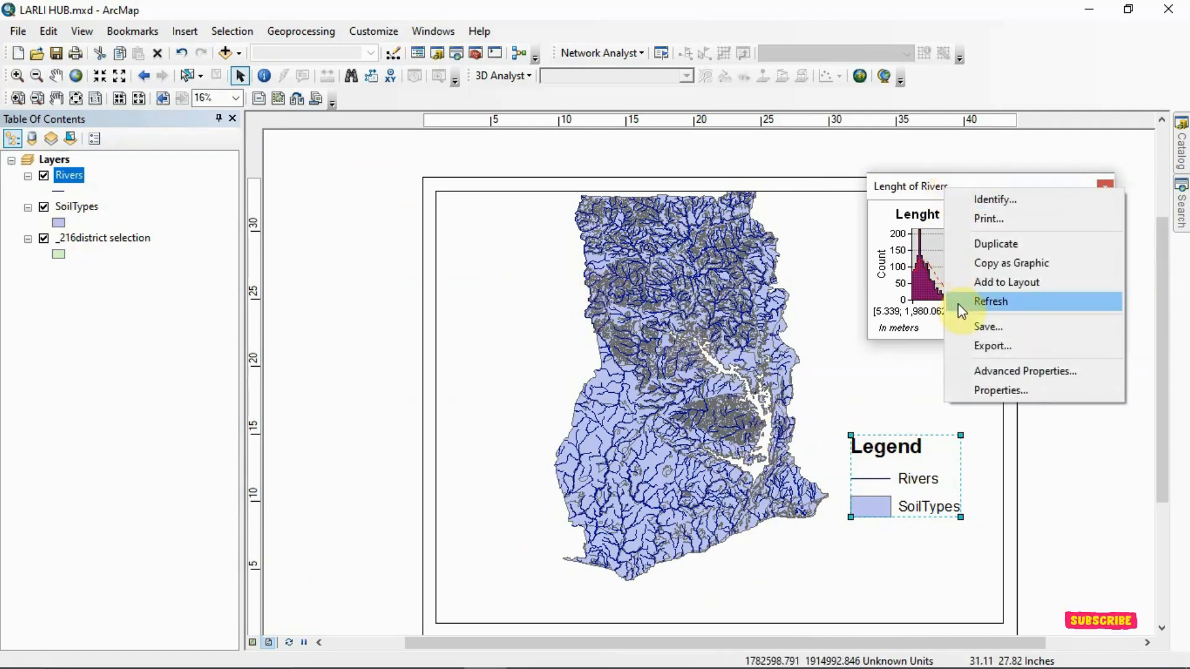
left_click(973, 283)
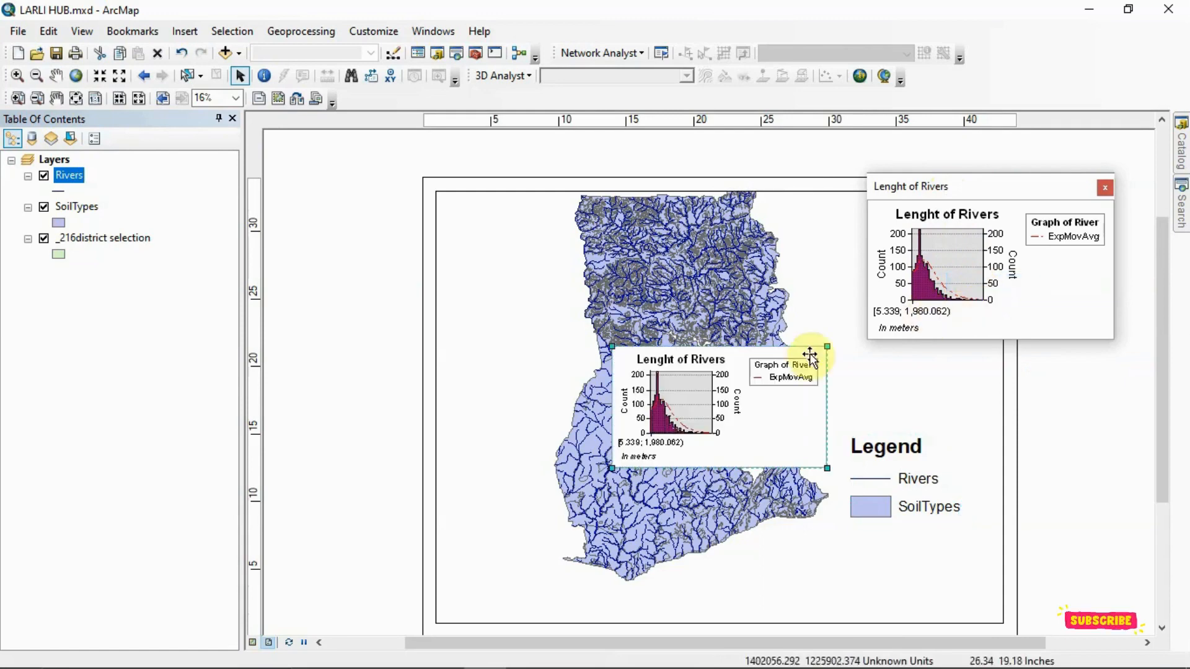
left_click_drag(810, 354, 916, 560)
left_click_drag(901, 456, 901, 366)
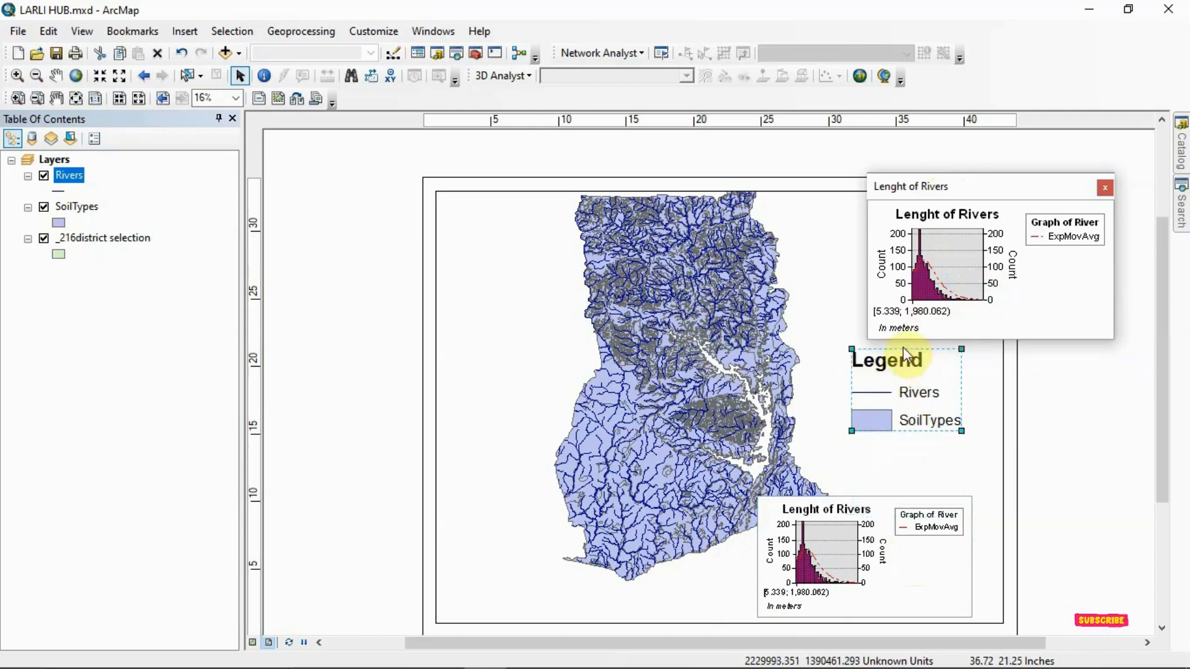
left_click_drag(935, 200, 936, 129)
right_click(945, 126)
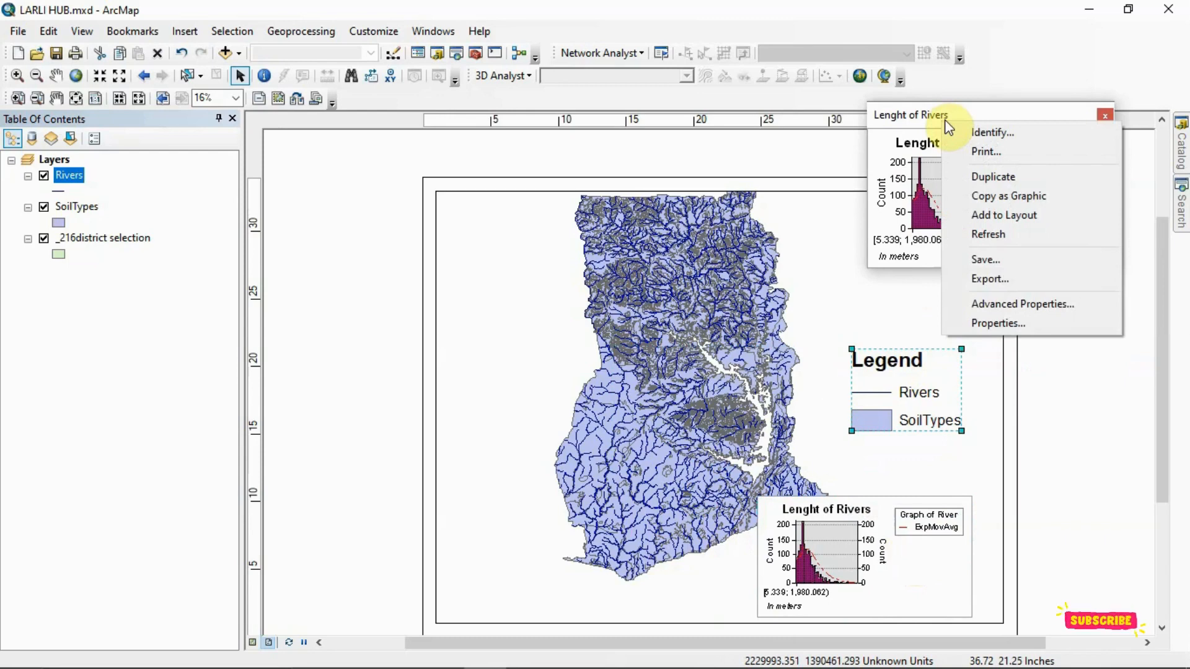
left_click(999, 258)
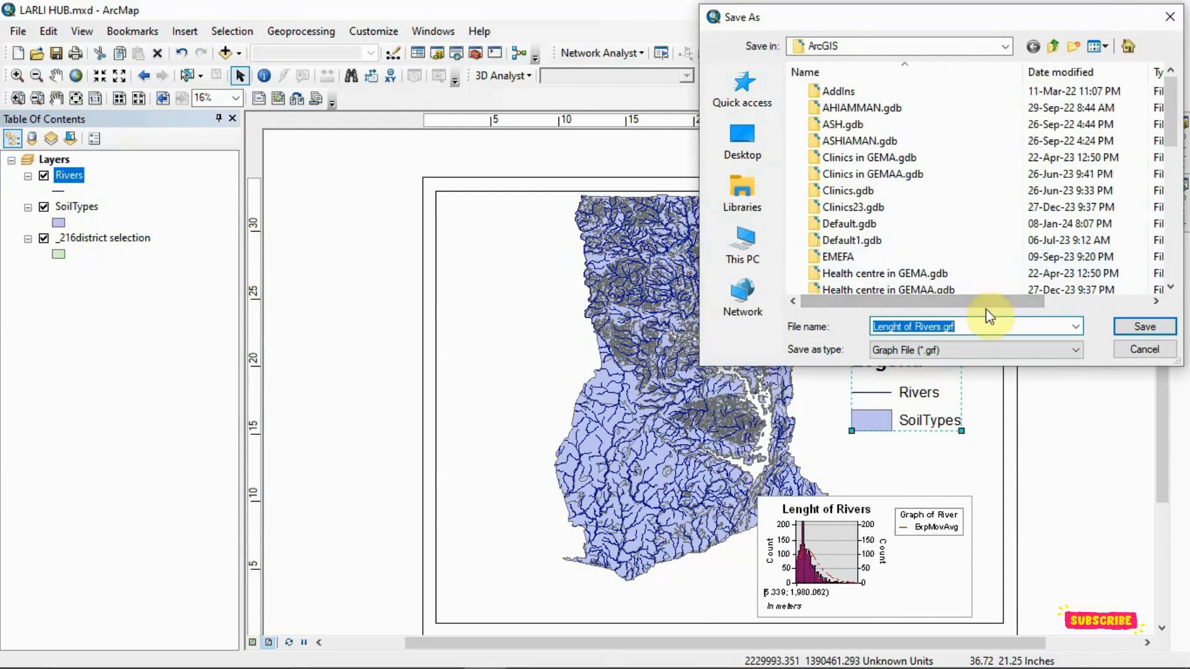
left_click(1167, 22)
- Start exporting the river length graph as a JPEG picture and set its quality to 100%
right_click(986, 122)
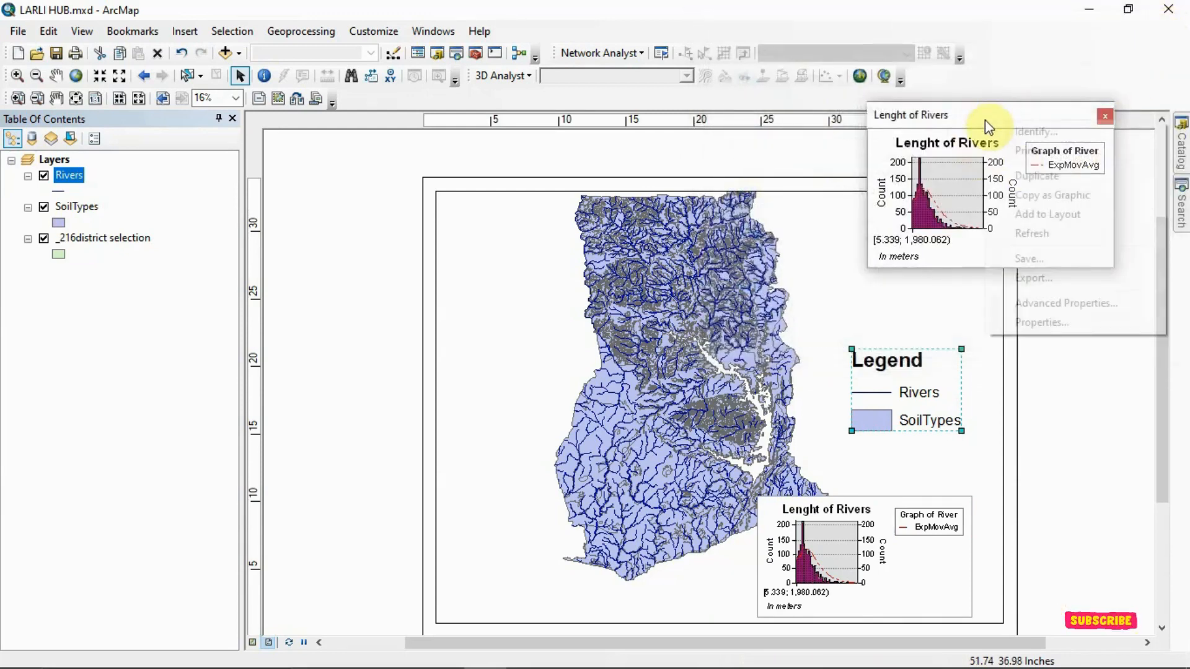
left_click(1016, 279)
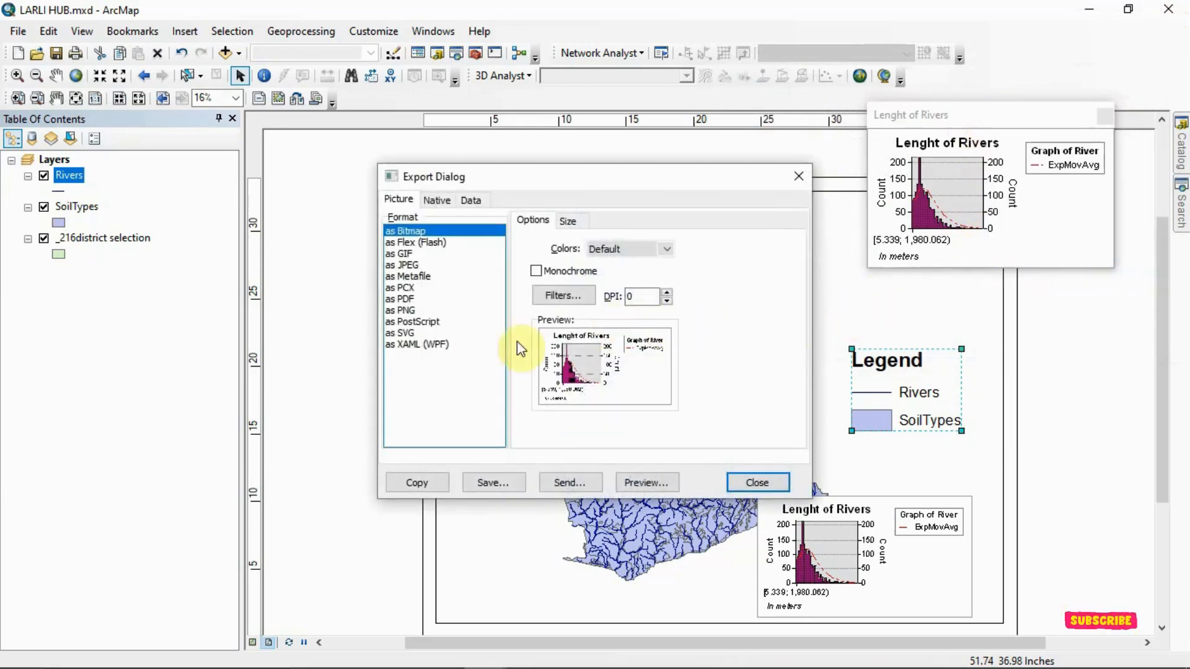
left_click(407, 300)
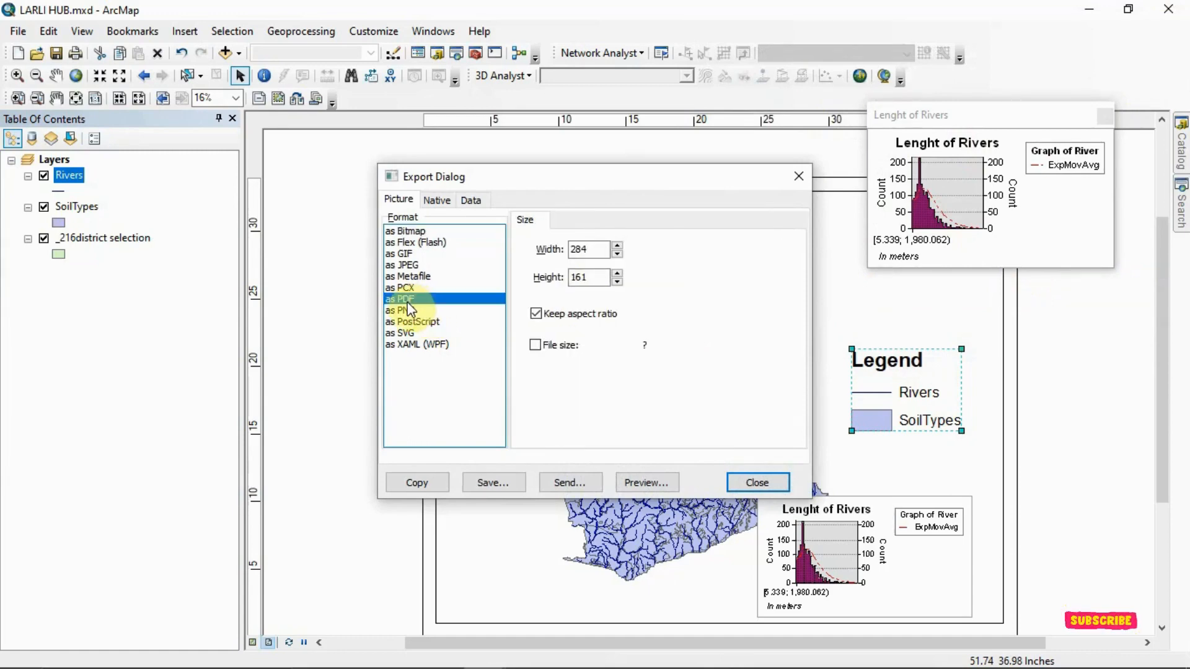
left_click(407, 311)
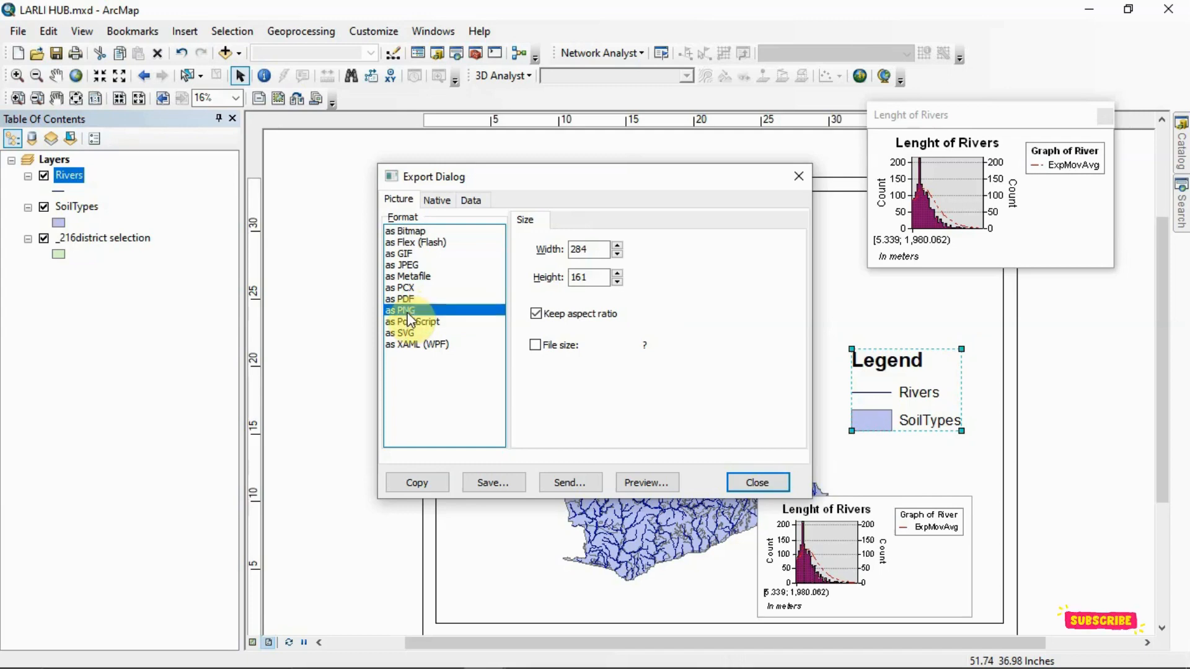
left_click(414, 266)
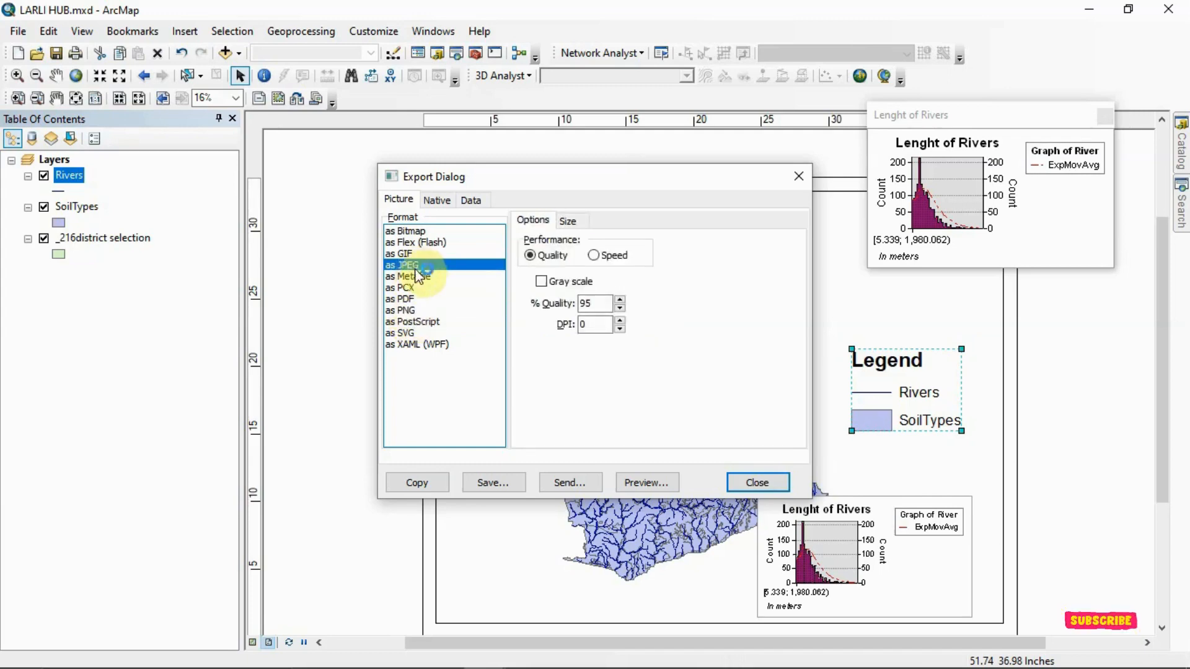
left_click(619, 300)
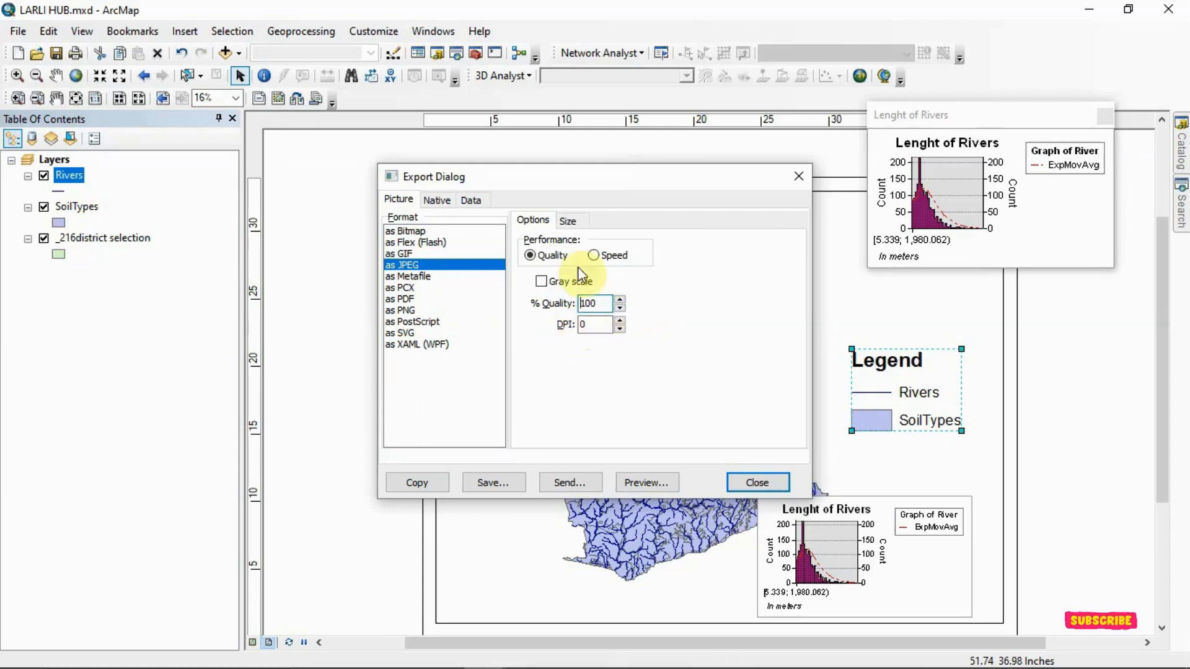
- Review the JPEG size settings and the native and data export options, and try to preview the picture
left_click(567, 221)
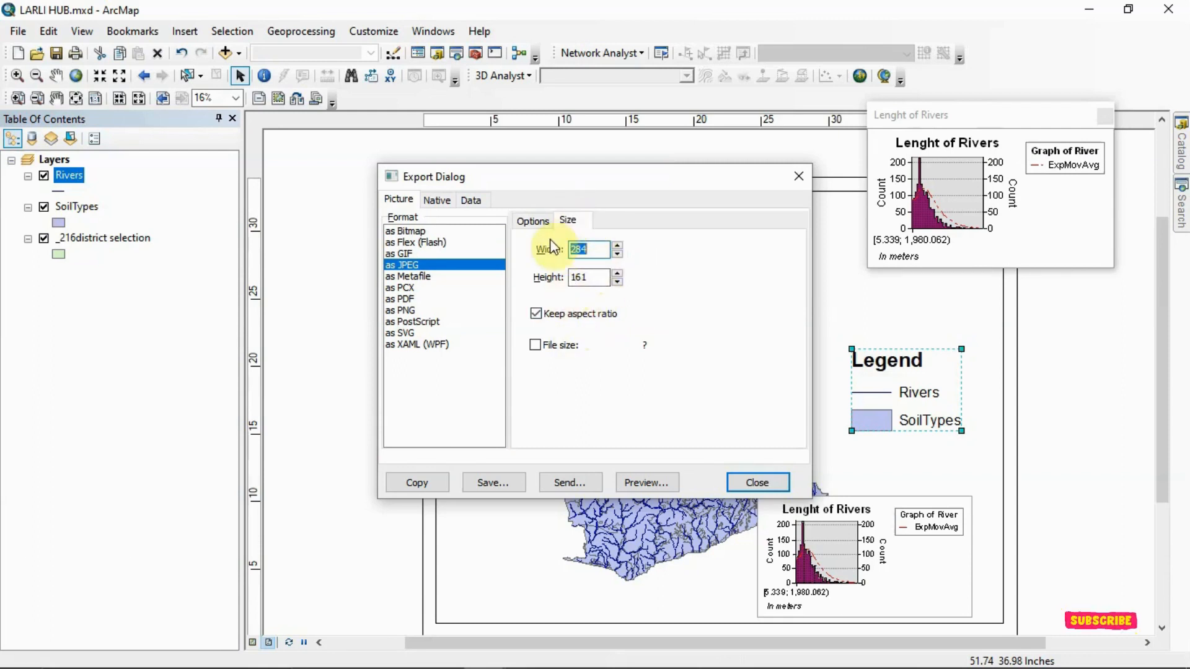
left_click(440, 205)
left_click(465, 207)
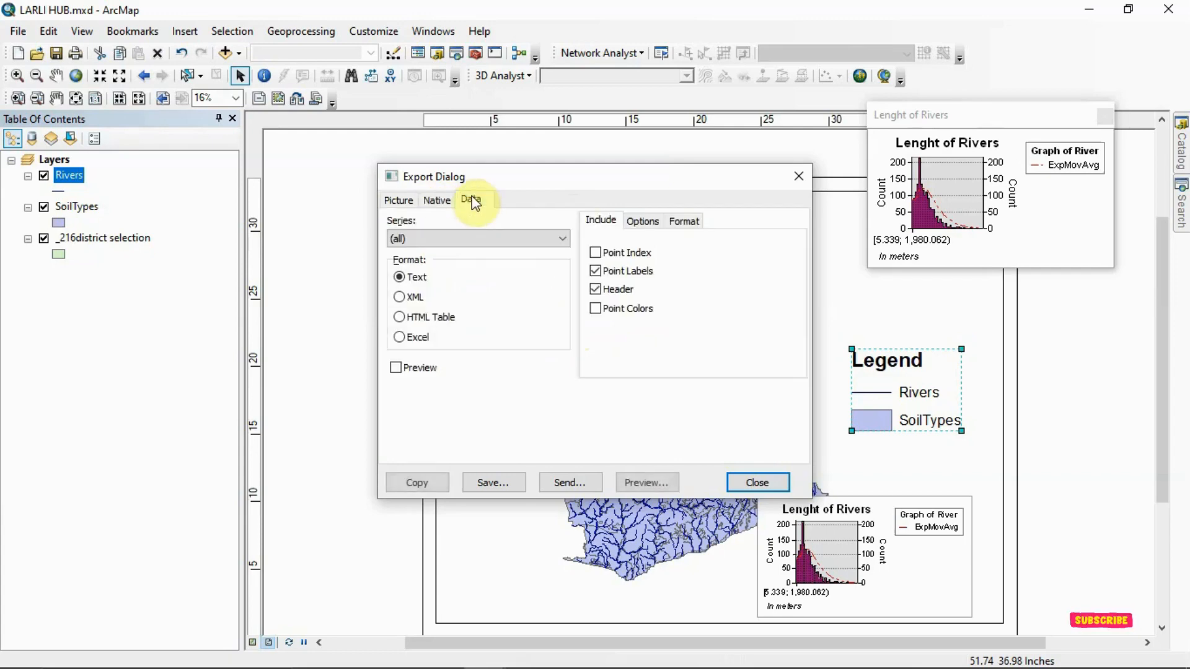
left_click(396, 201)
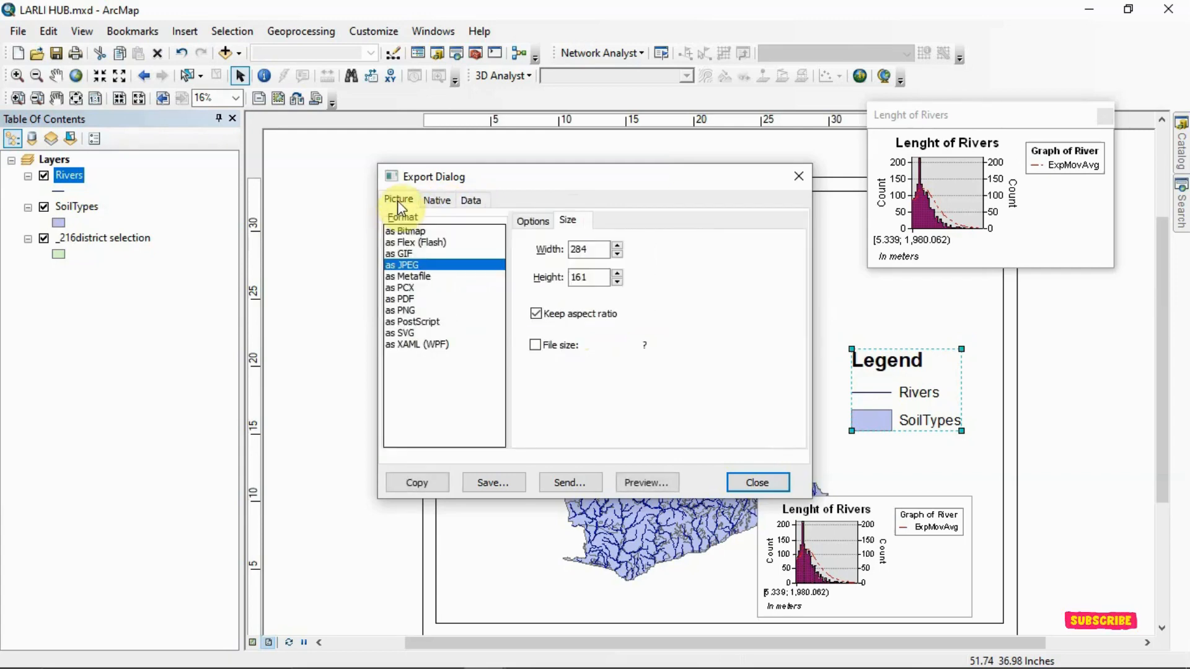
left_click(648, 482)
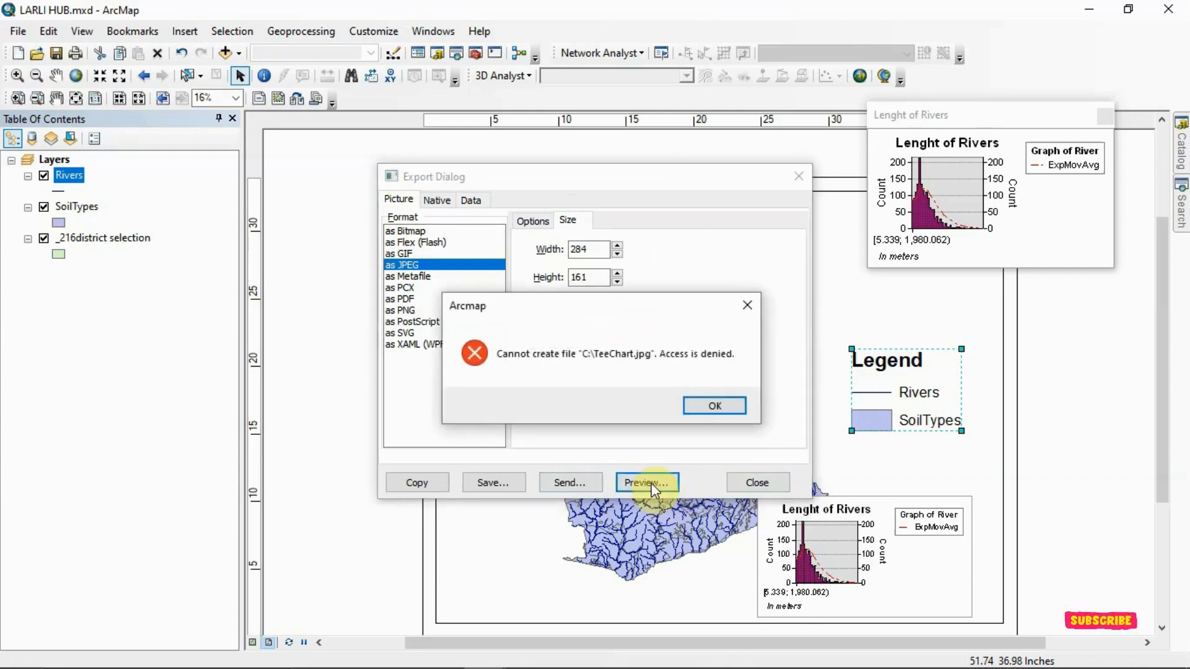
left_click(716, 408)
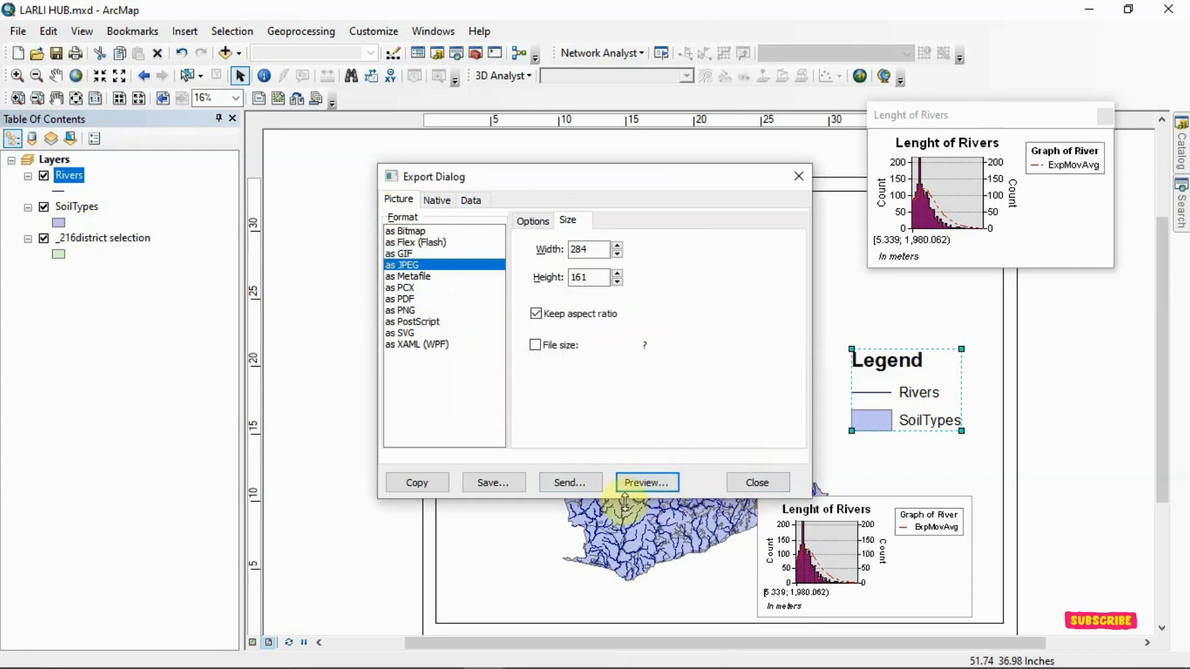
left_click(496, 477)
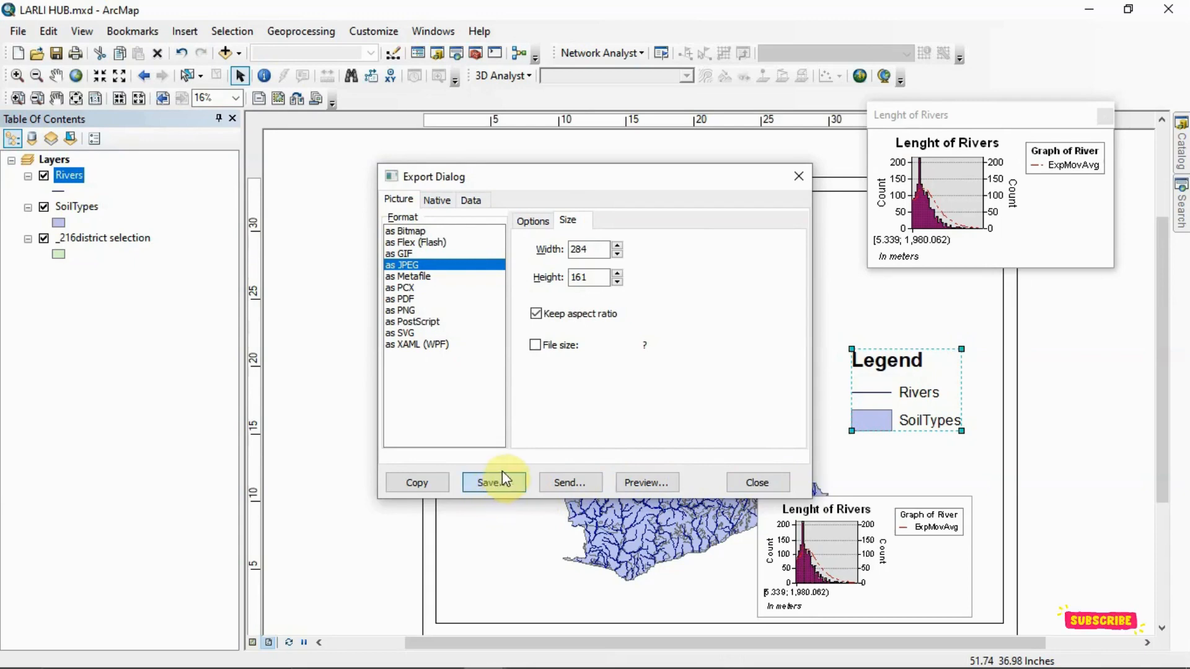
left_click(498, 481)
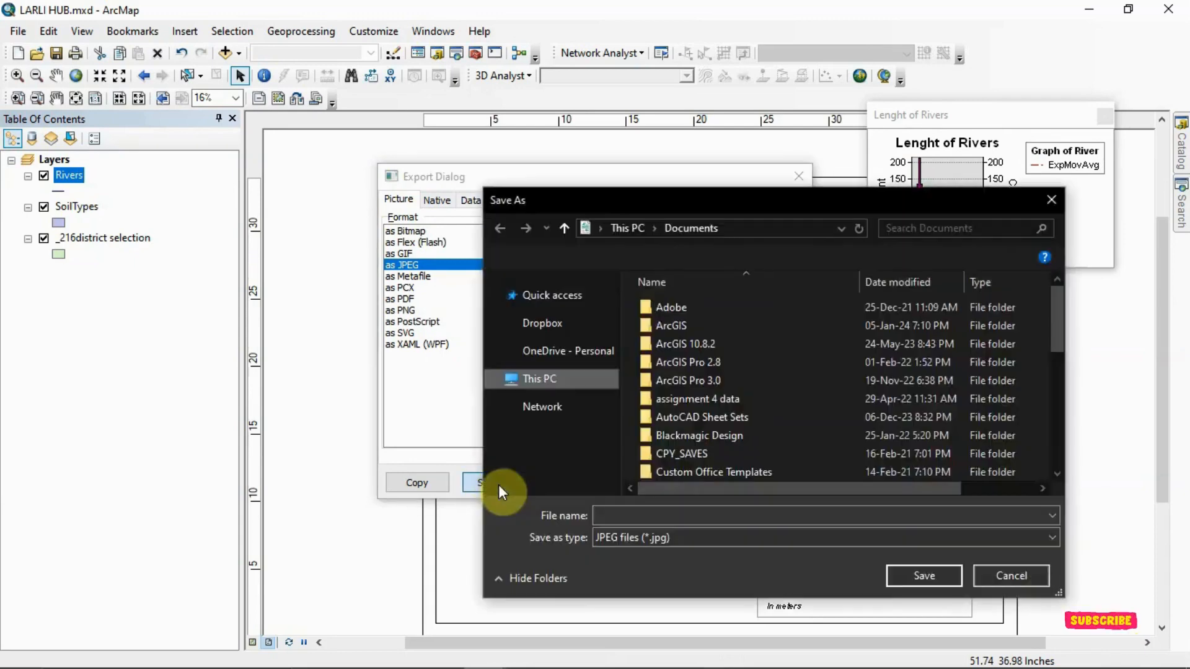
left_click(665, 516)
type("dfgeh")
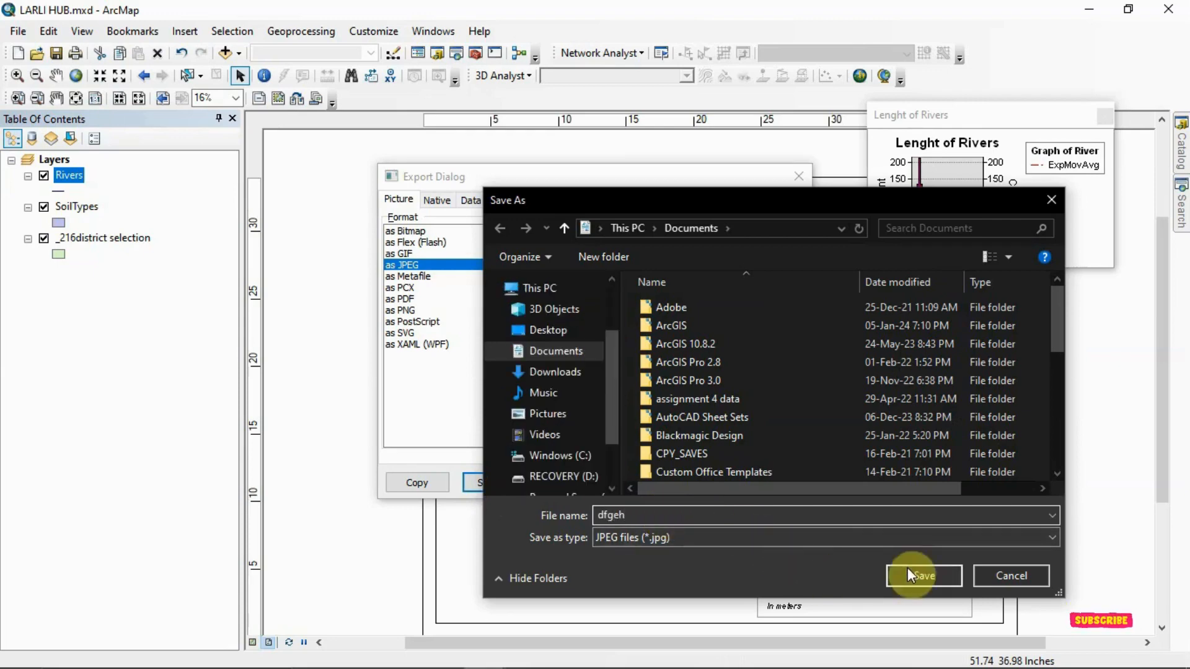
left_click(1050, 198)
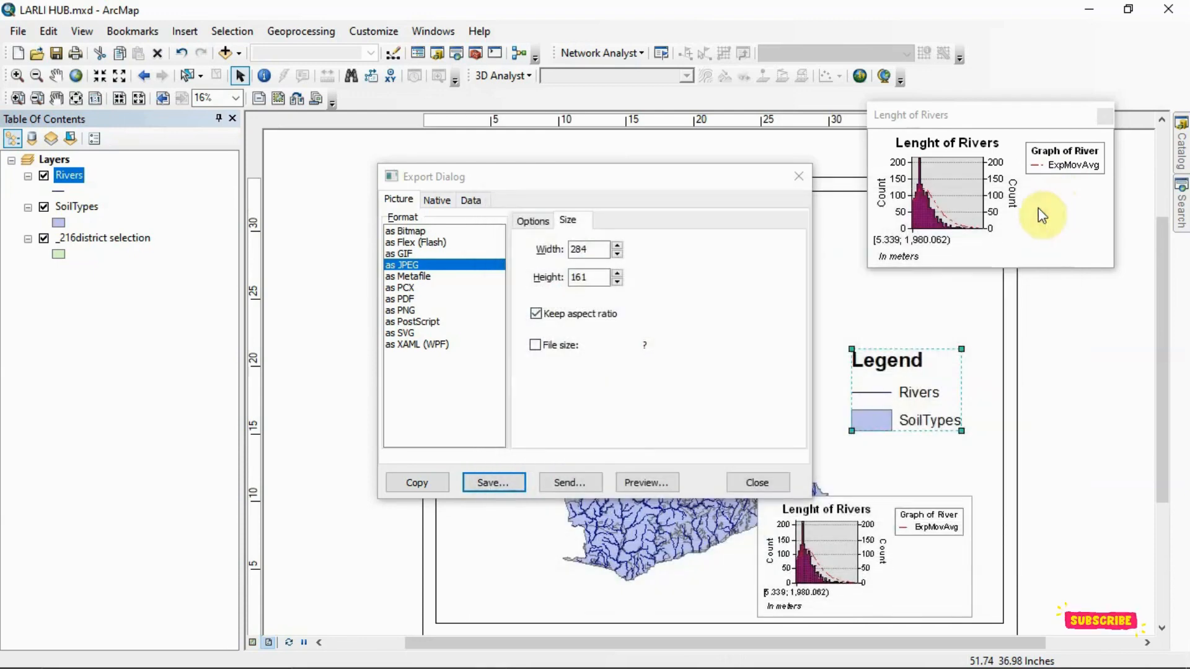